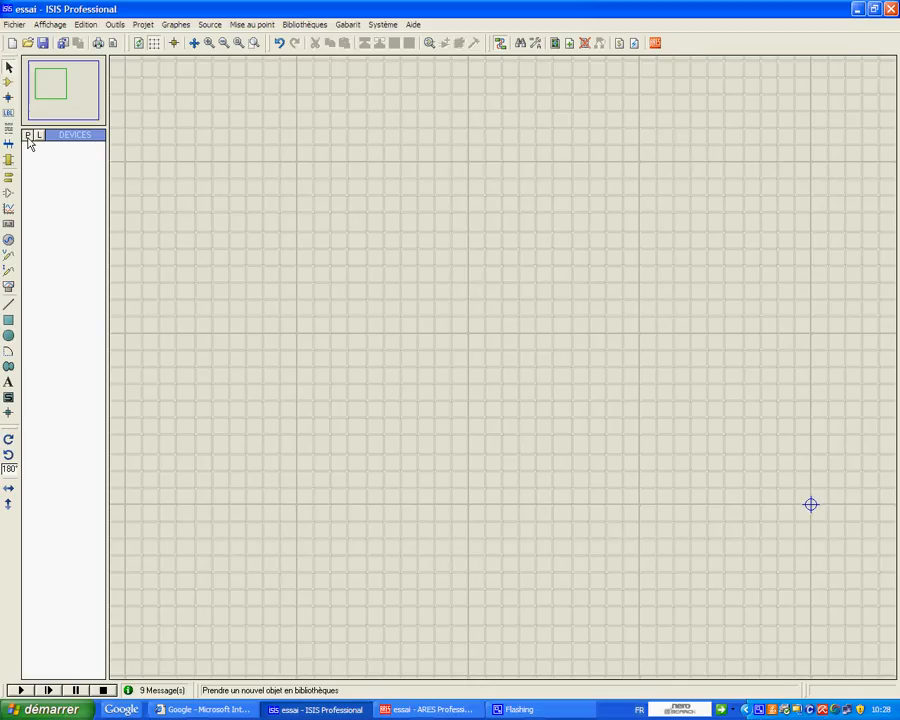
Step: Add the RESISTANCE component from the unspecified category (Non spécifié) to the project's device list
{"action": "left_click", "coordinate": [28, 136]}
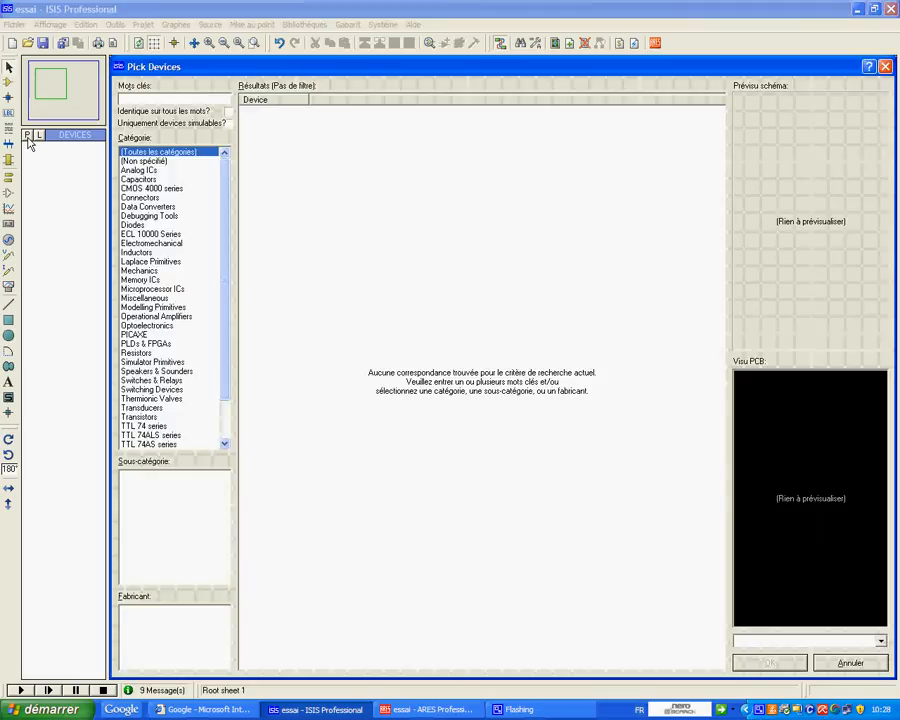
{"action": "left_click", "coordinate": [148, 162]}
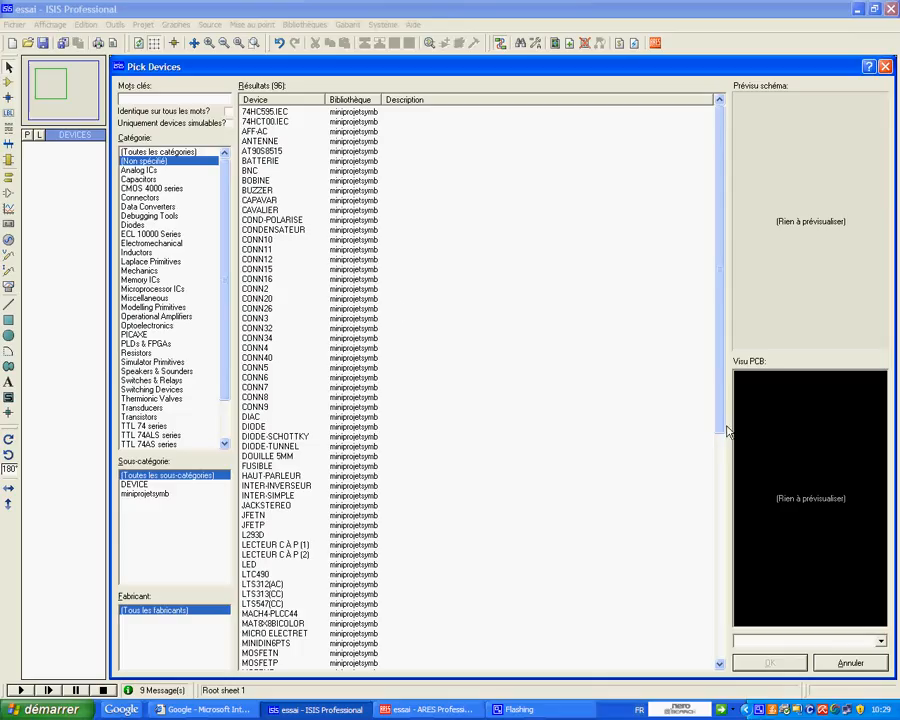
{"action": "left_click_drag", "start_coordinate": [722, 428], "coordinate": [698, 496]}
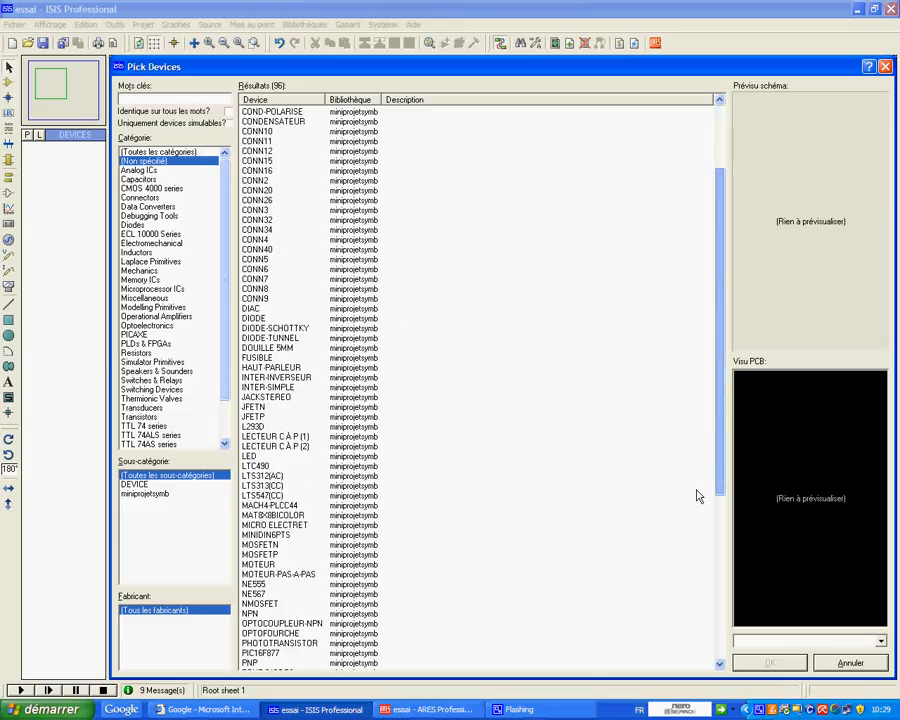
{"action": "scroll", "coordinate": [693, 542], "scroll_direction": "down", "scroll_amount": 6}
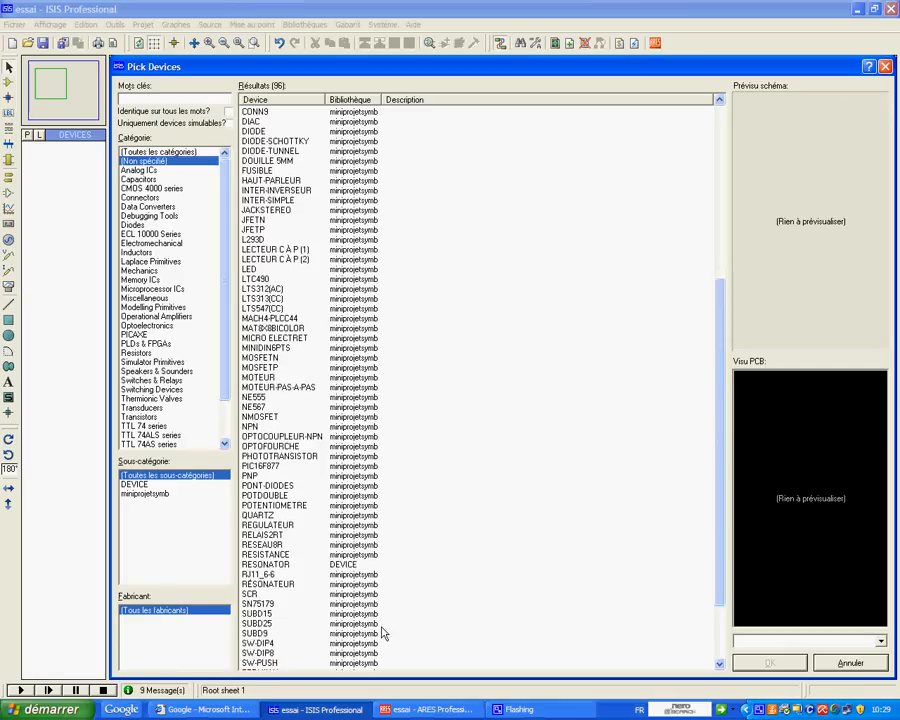
{"action": "double_click", "coordinate": [256, 555]}
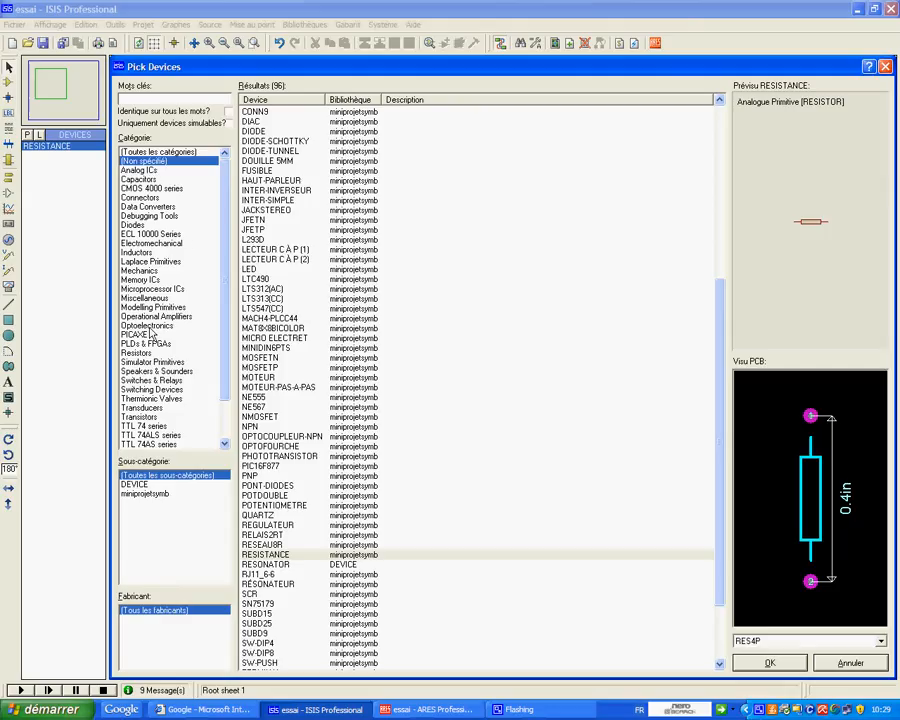
Step: Add the animated LED-GREEN from the Optoelectronics category to the device list and close the device picker
{"action": "left_click", "coordinate": [148, 326]}
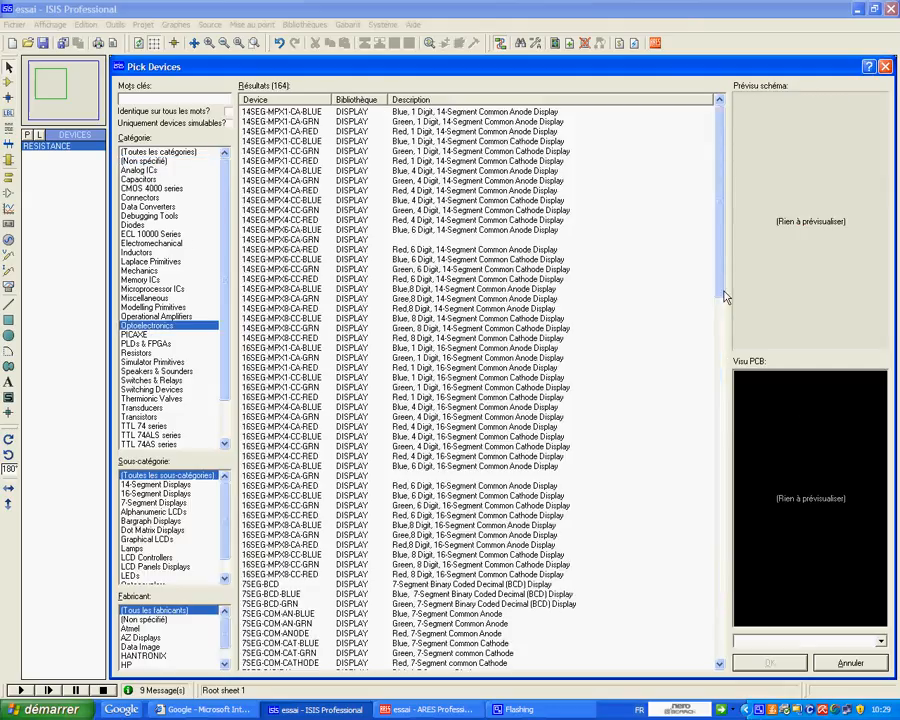
{"action": "scroll", "coordinate": [722, 316], "scroll_direction": "down", "scroll_amount": 1}
{"action": "left_click_drag", "start_coordinate": [722, 316], "coordinate": [700, 497]}
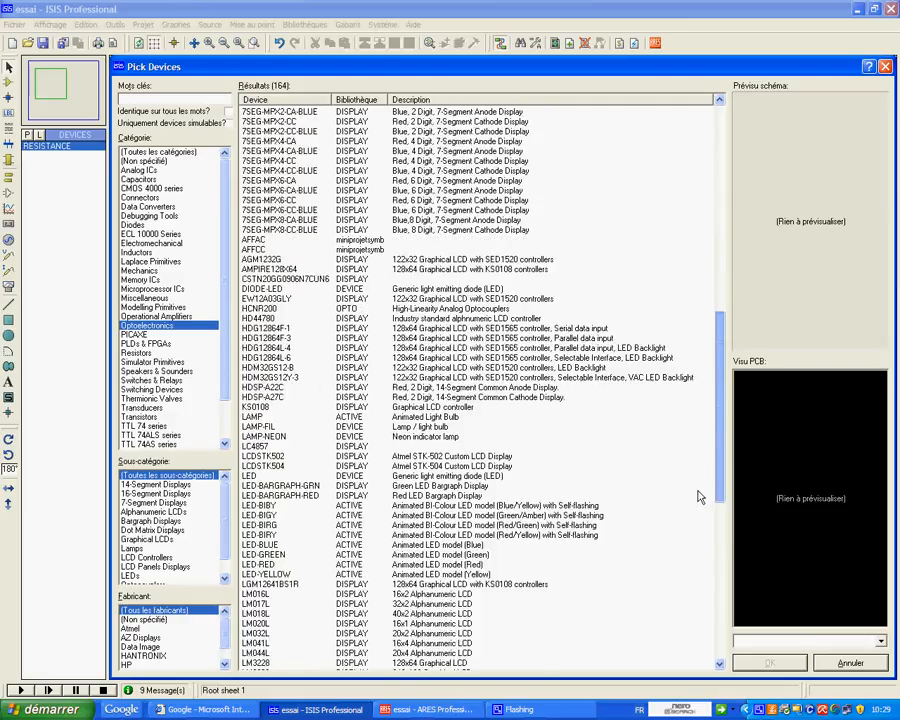
{"action": "double_click", "coordinate": [265, 555]}
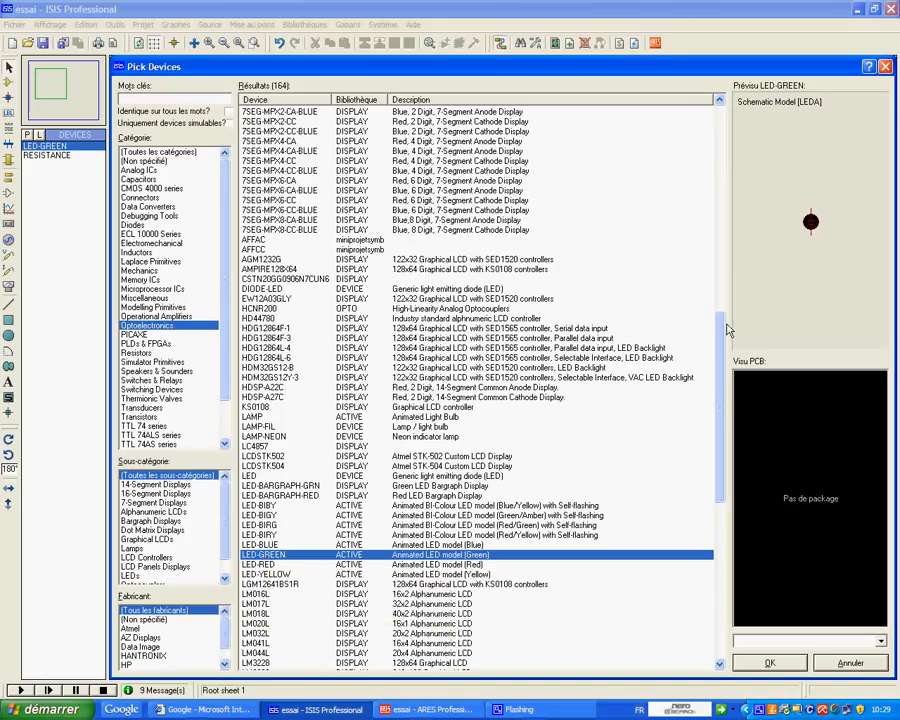
{"action": "left_click", "coordinate": [851, 661]}
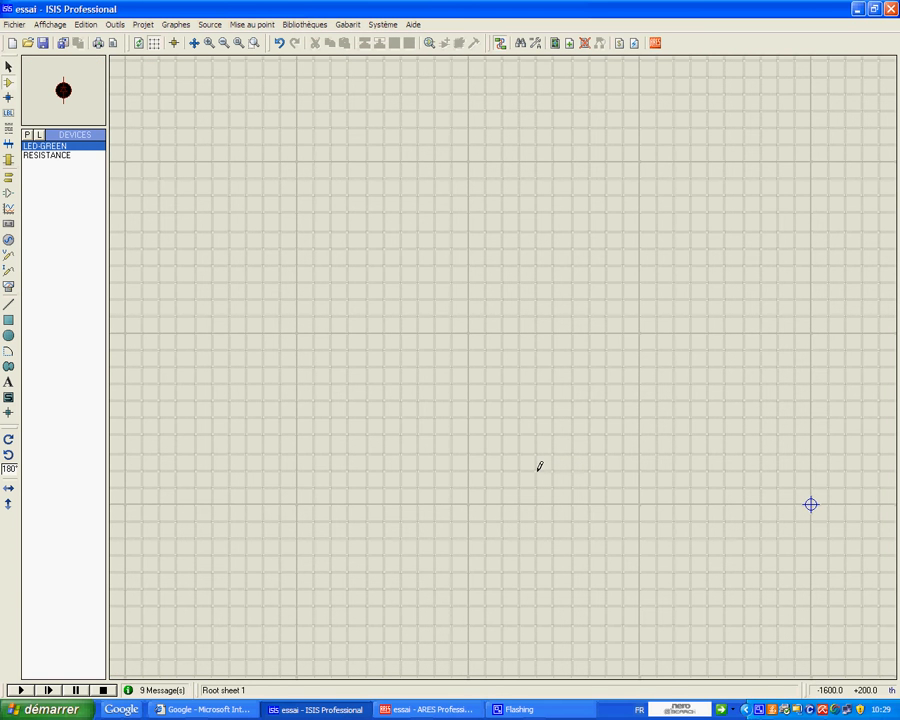
Step: Add the LED component of the miniprojetsymb library, found in the unspecified category, to the device list
{"action": "left_click", "coordinate": [27, 134]}
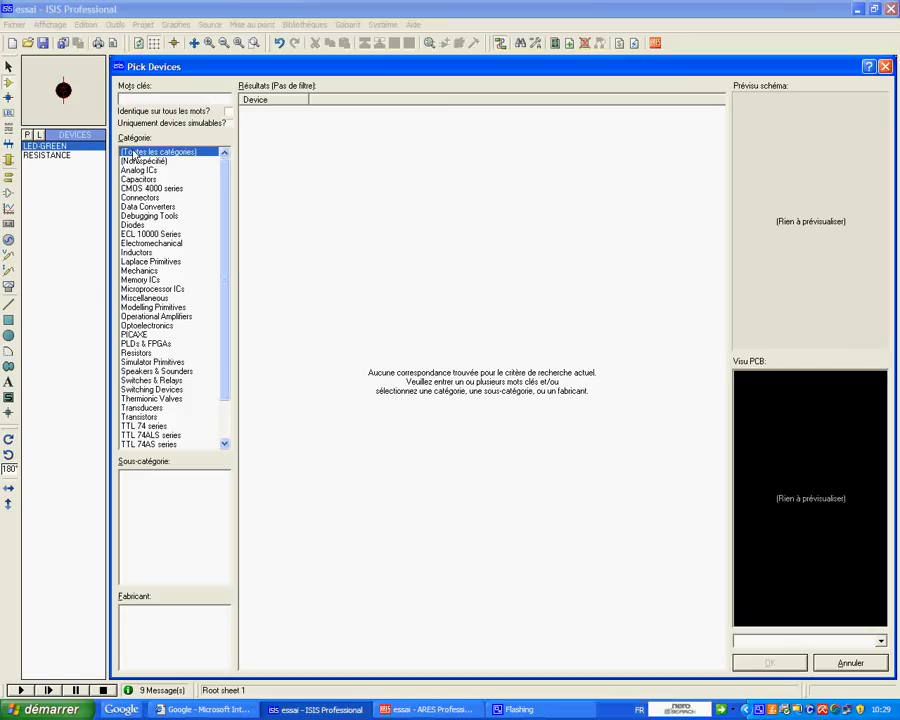
{"action": "left_click", "coordinate": [140, 160]}
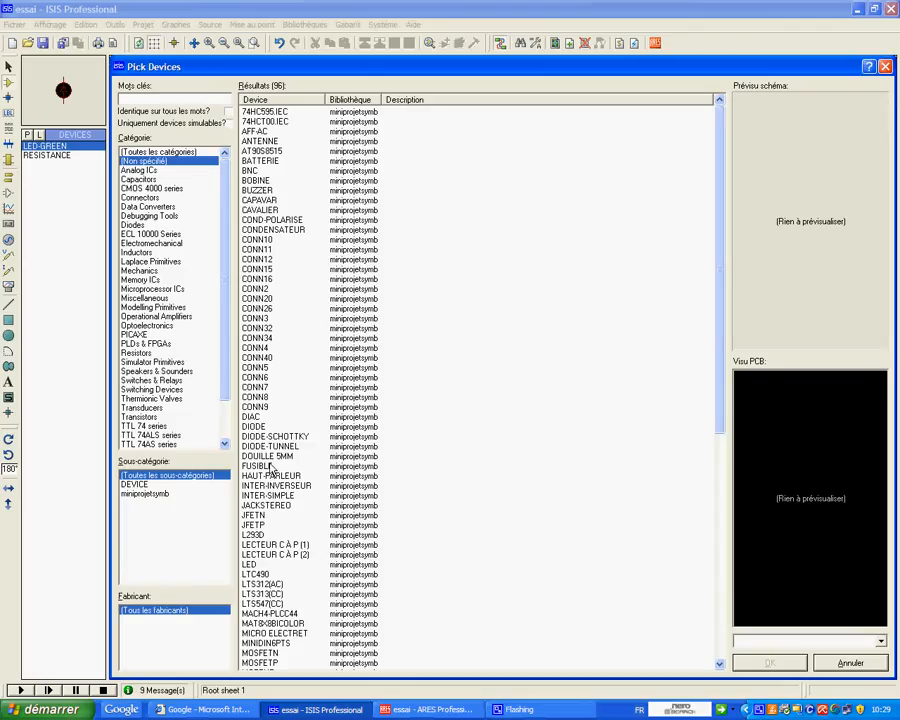
{"action": "left_click", "coordinate": [252, 564]}
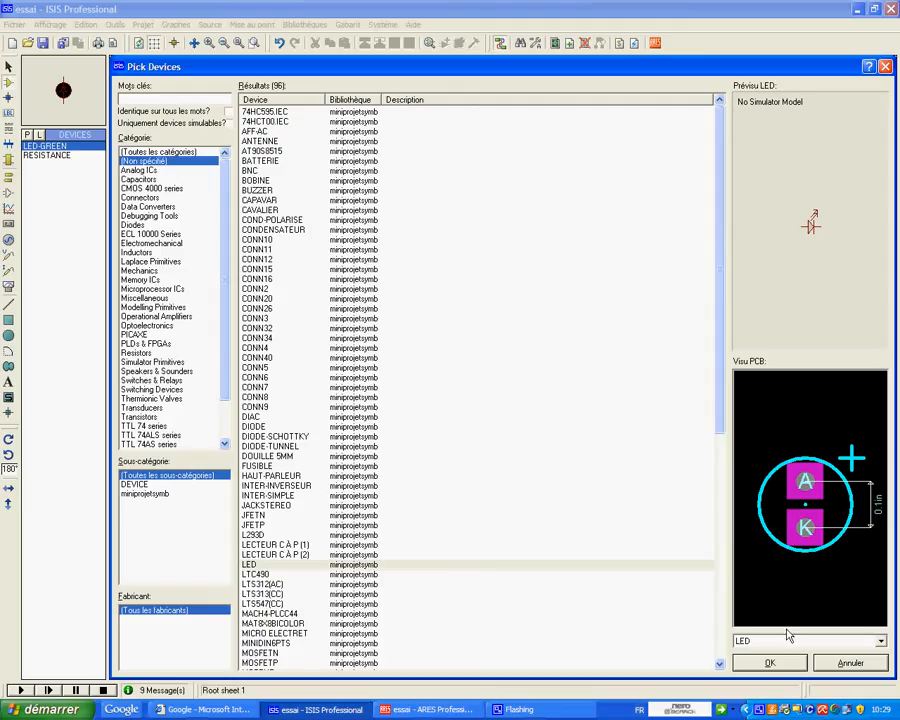
{"action": "left_click", "coordinate": [278, 566]}
{"action": "double_click", "coordinate": [278, 568]}
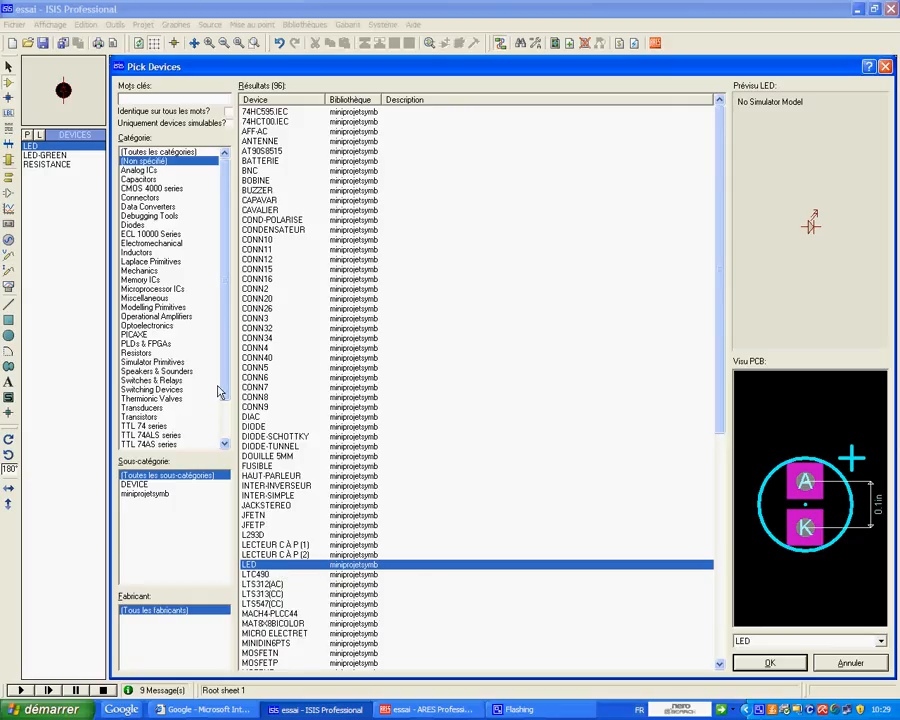
Step: Check the schematic and PCB previews of LED-GREEN in the Optoelectronics category, then close the device picker
{"action": "left_click", "coordinate": [147, 325]}
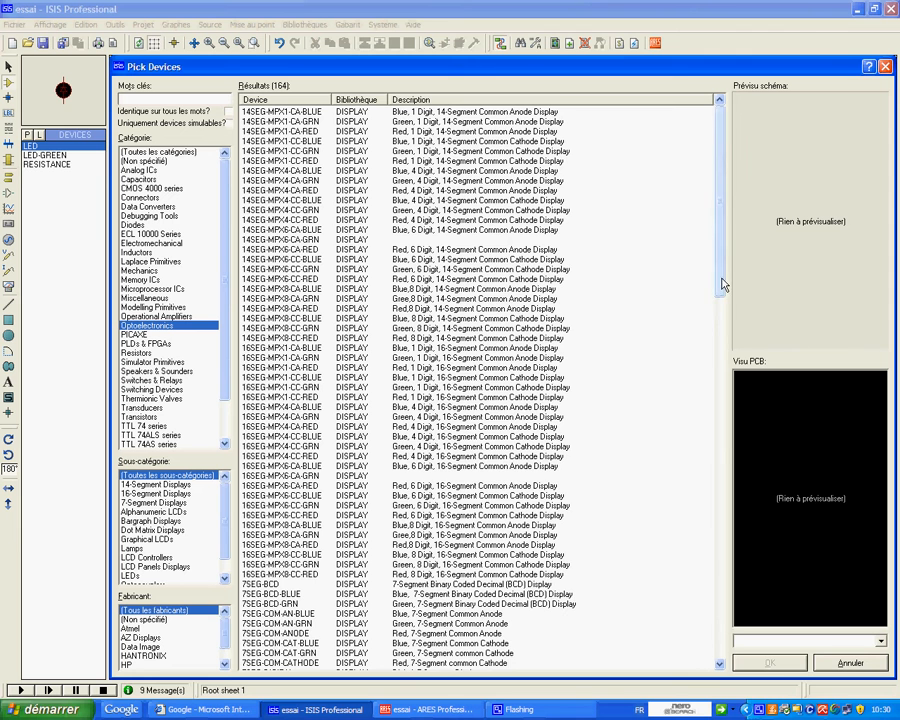
{"action": "left_click_drag", "start_coordinate": [724, 285], "coordinate": [697, 538]}
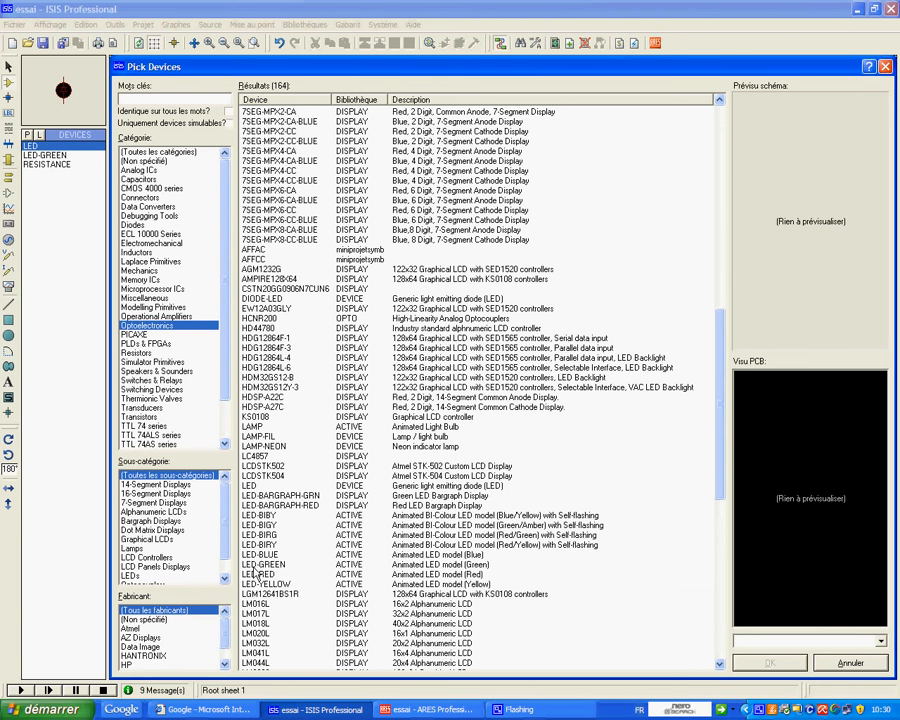
{"action": "left_click", "coordinate": [256, 566]}
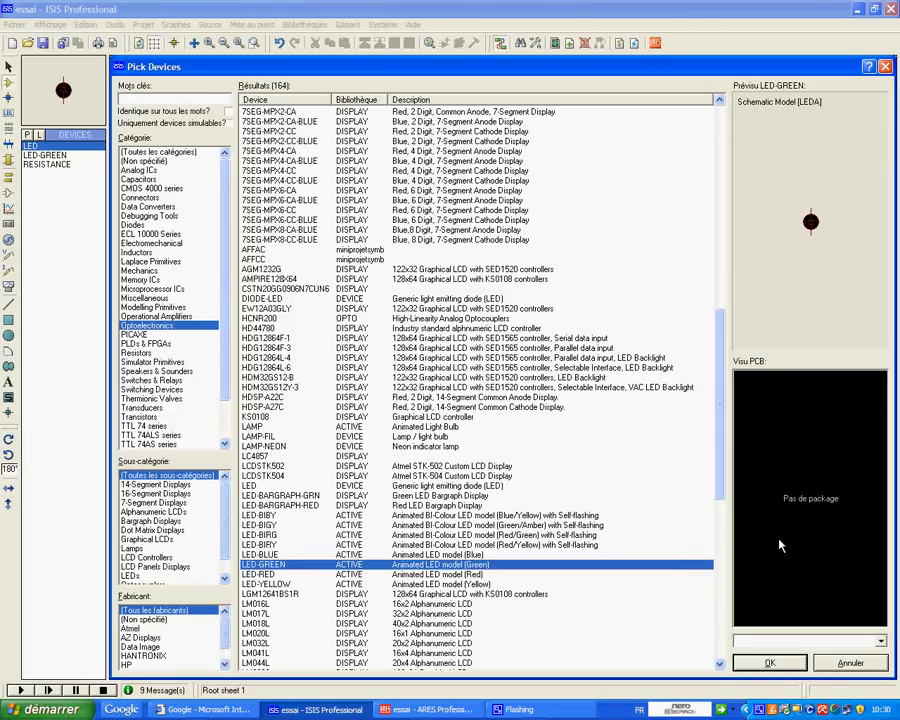
{"action": "left_click", "coordinate": [771, 663]}
{"action": "left_click", "coordinate": [829, 666]}
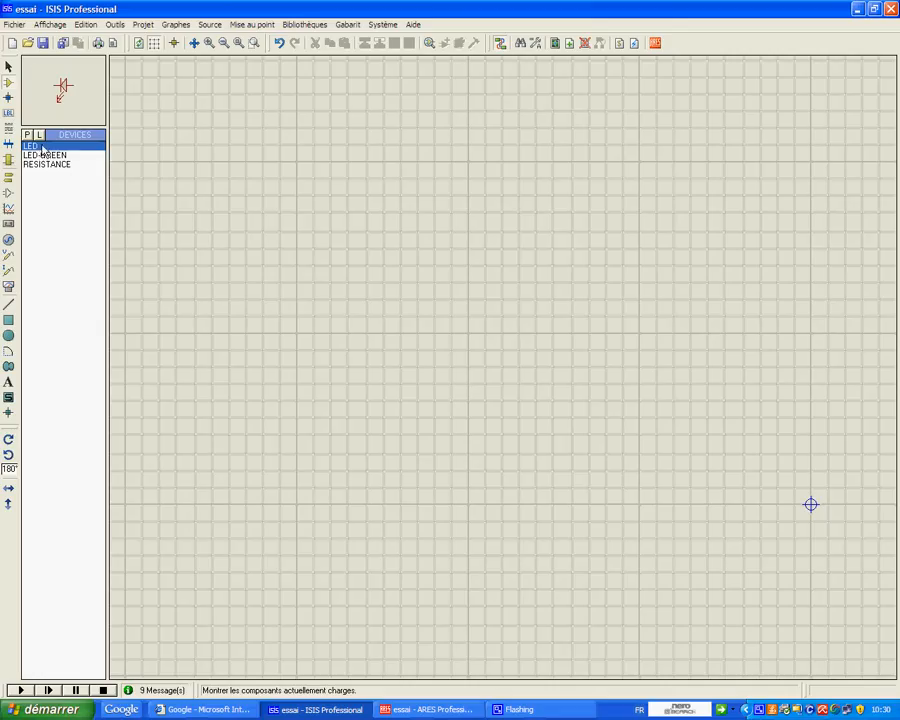
Step: Place LED-GREEN on the schematic sheet, rotated 180 degrees so that its cathode points down
{"action": "left_click", "coordinate": [44, 156]}
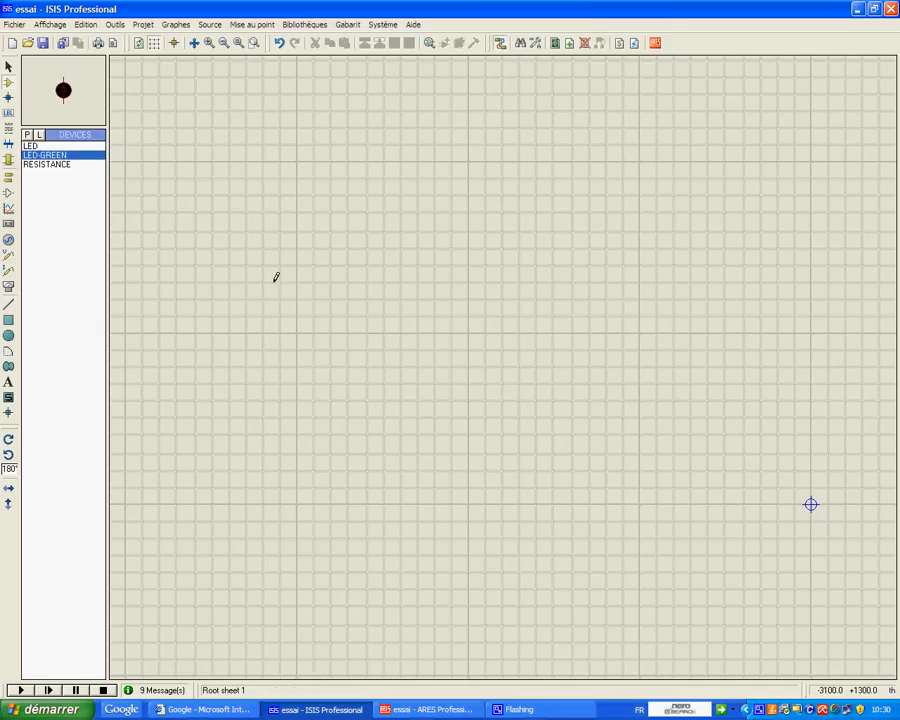
{"action": "left_click", "coordinate": [366, 324]}
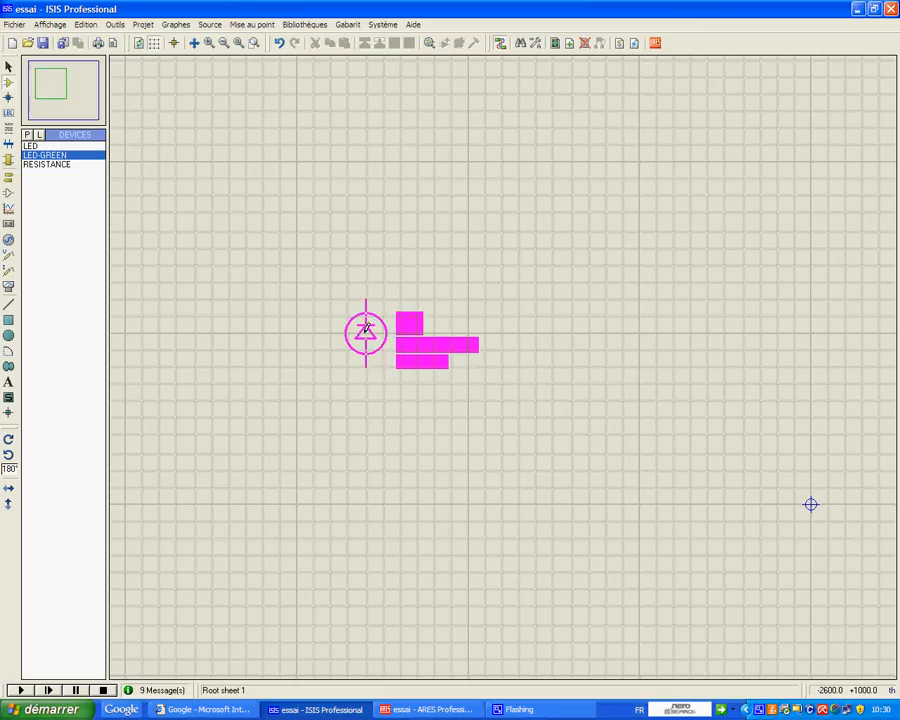
{"action": "key", "text": "KP_Add"}
{"action": "key", "text": "KP_Add"}
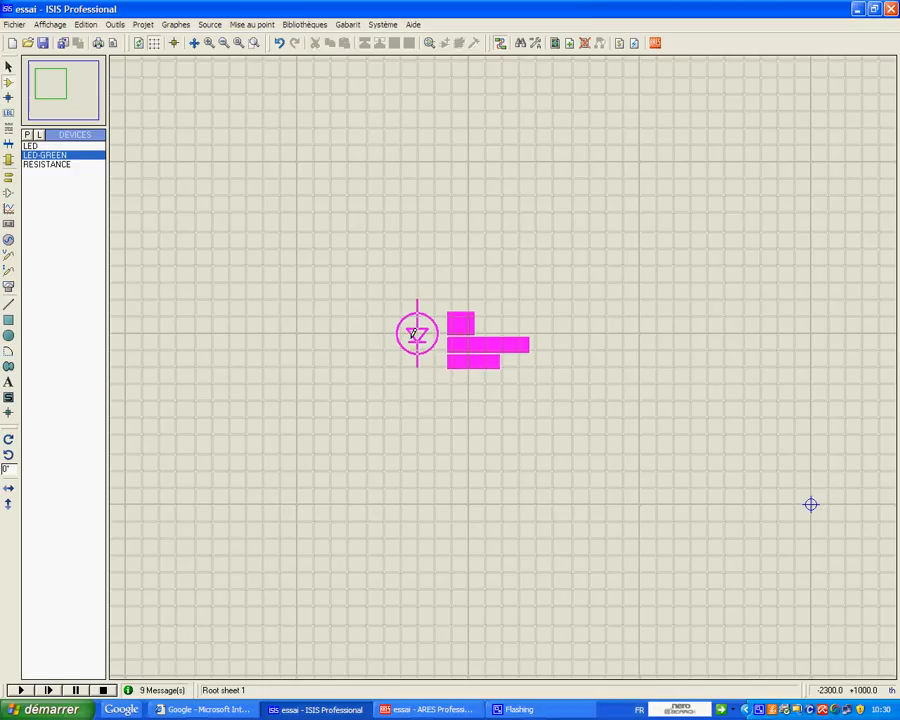
{"action": "left_click", "coordinate": [412, 332]}
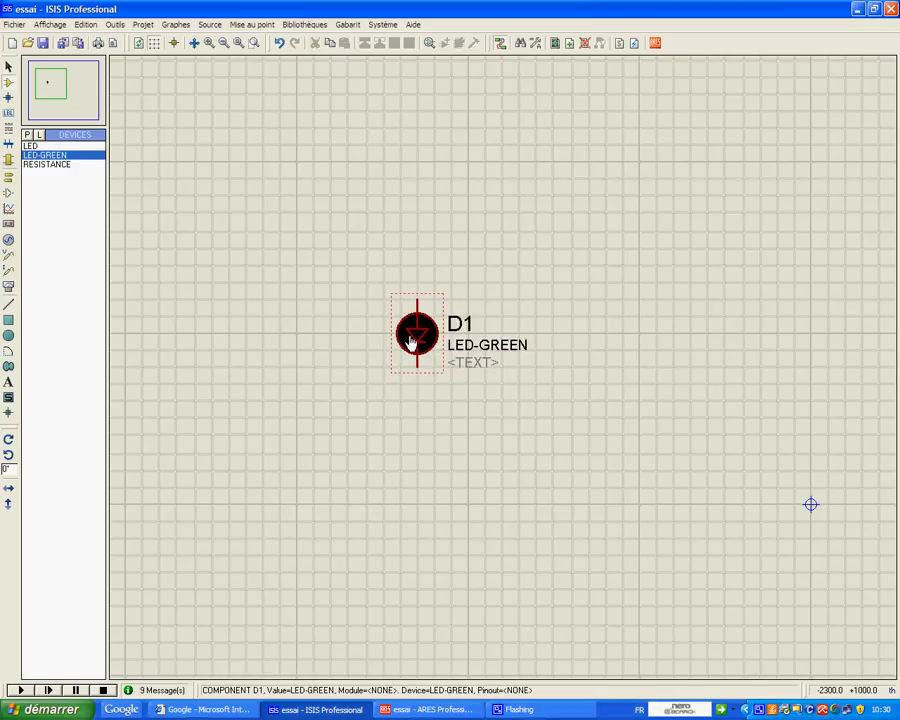
Step: Place a RESISTANCE vertically above the green LED, aligned with the LED's pins
{"action": "left_click", "coordinate": [44, 165]}
{"action": "key", "text": "KP_Add"}
{"action": "key", "text": "KP_Add"}
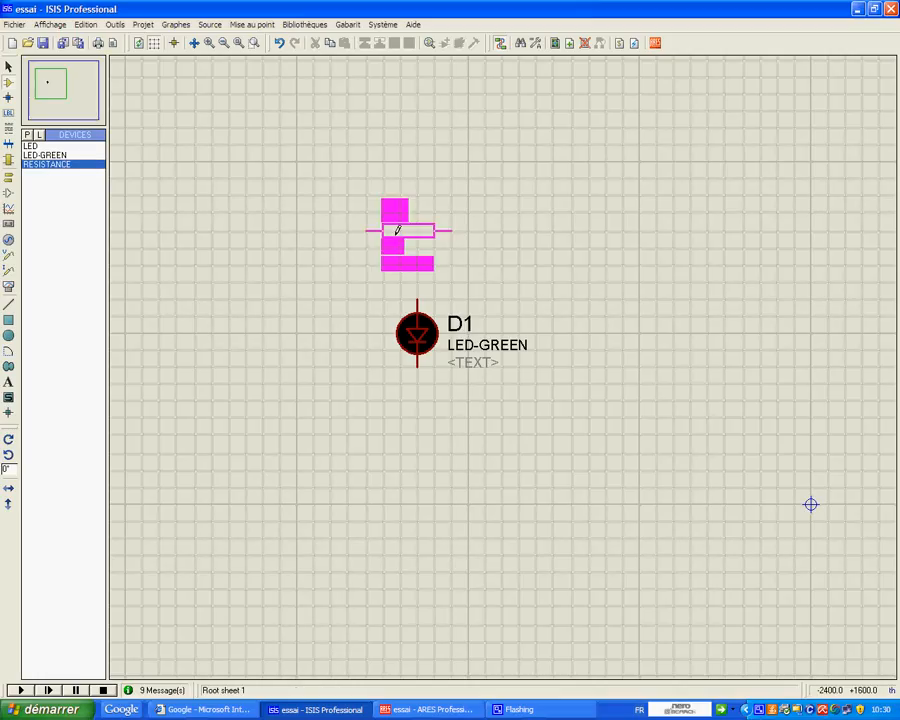
{"action": "key", "text": "KP_Add"}
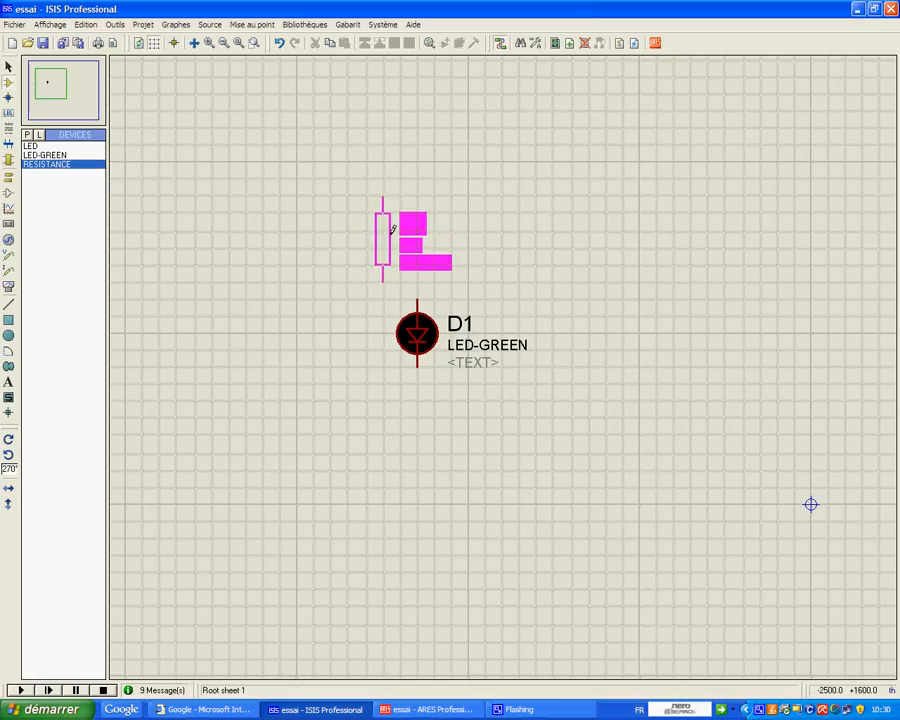
{"action": "left_click", "coordinate": [427, 193]}
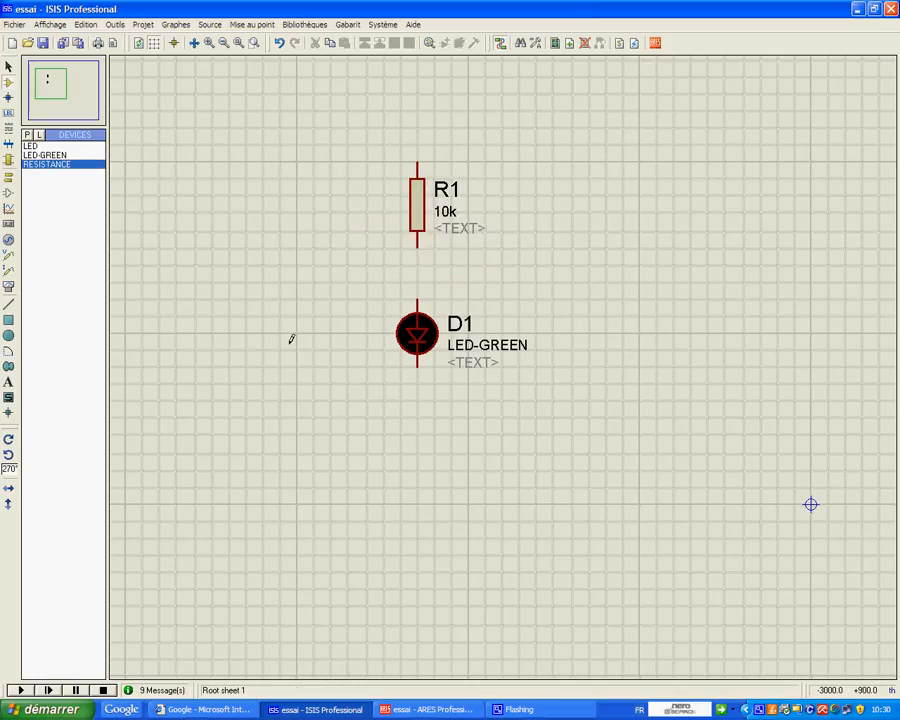
Step: Place a DC generator above and to the left of the resistor
{"action": "left_click", "coordinate": [9, 241]}
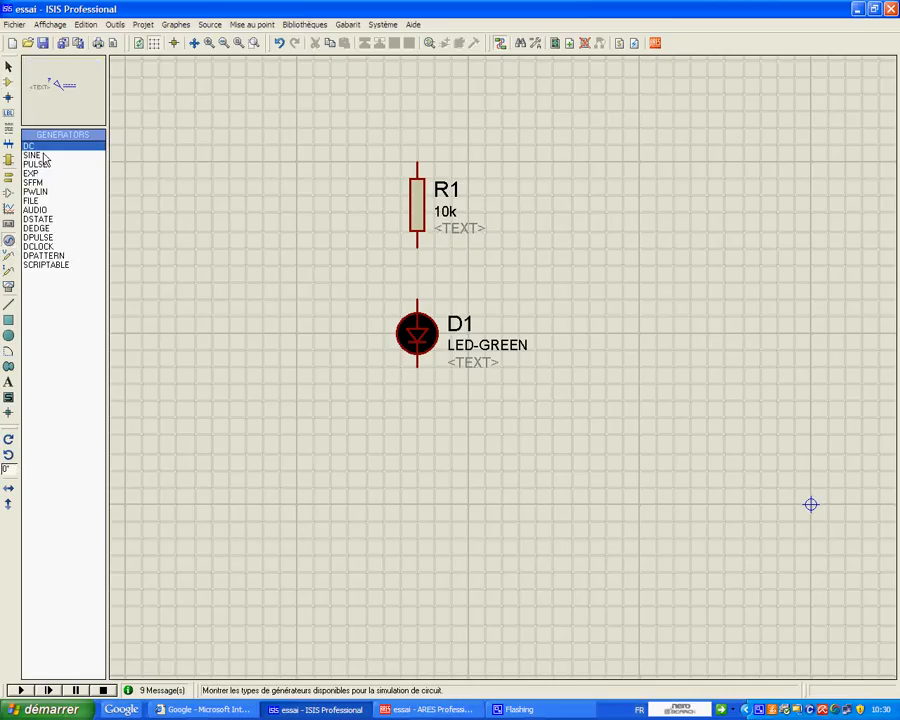
{"action": "left_click", "coordinate": [302, 133]}
{"action": "left_click", "coordinate": [303, 131]}
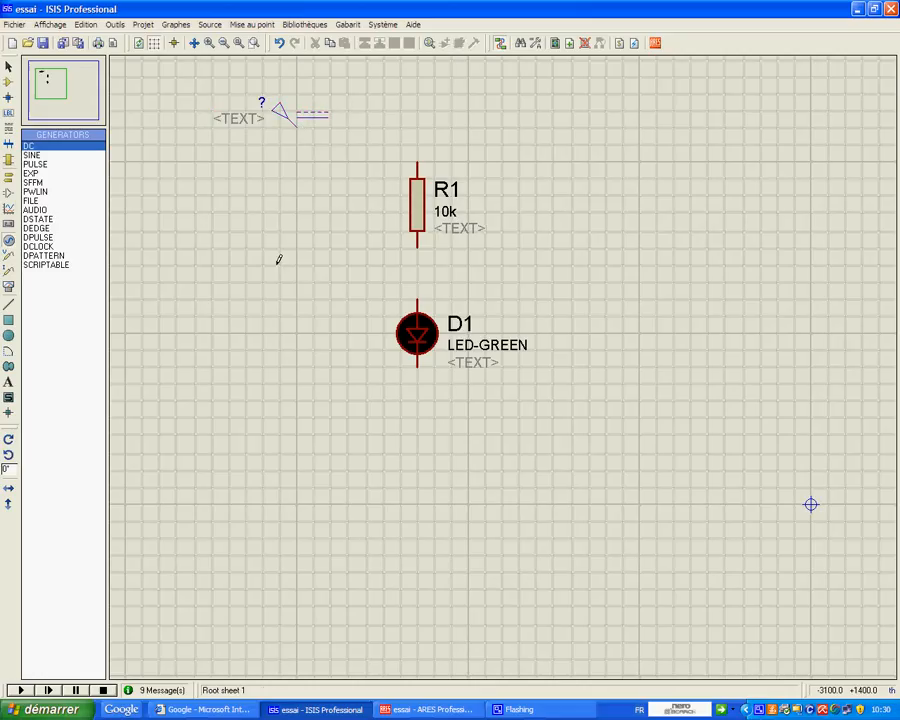
Step: Place a GROUND terminal directly below the green LED and wire it to the LED's cathode
{"action": "left_click", "coordinate": [9, 185]}
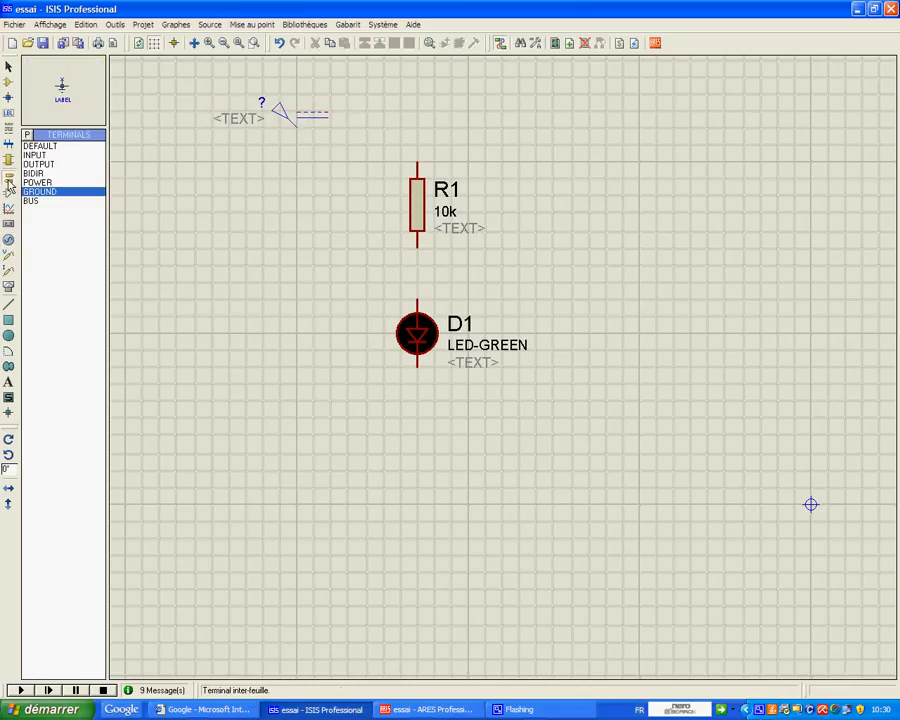
{"action": "left_click", "coordinate": [417, 428]}
{"action": "left_click", "coordinate": [417, 426]}
{"action": "left_click", "coordinate": [417, 408]}
{"action": "left_click", "coordinate": [417, 366]}
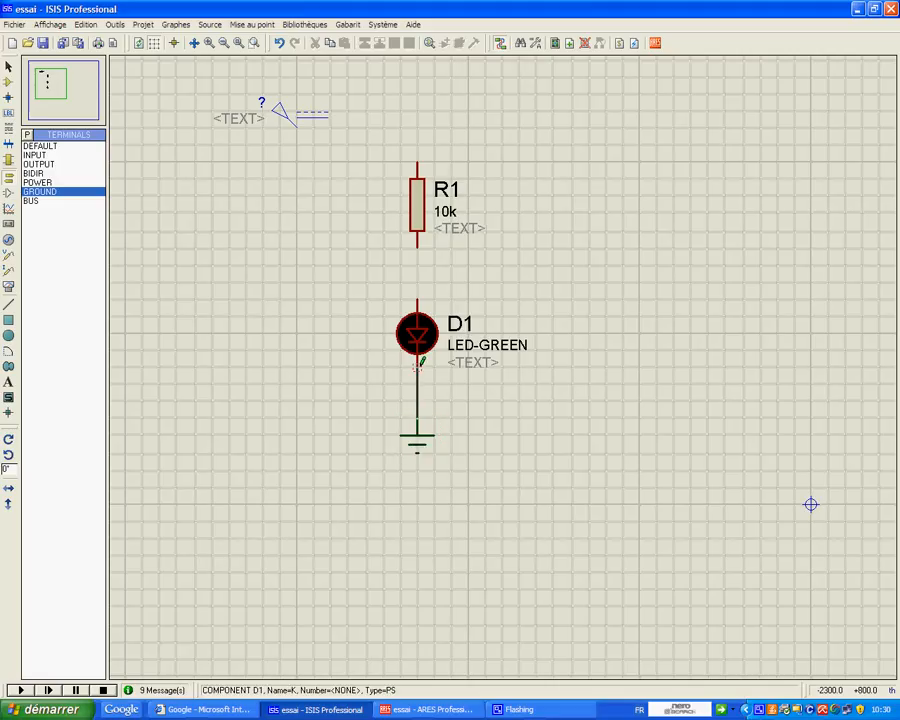
Step: Wire the LED's anode to the resistor's lower pin and the resistor's upper pin to the DC generator
{"action": "left_click", "coordinate": [419, 281]}
{"action": "left_click", "coordinate": [417, 247]}
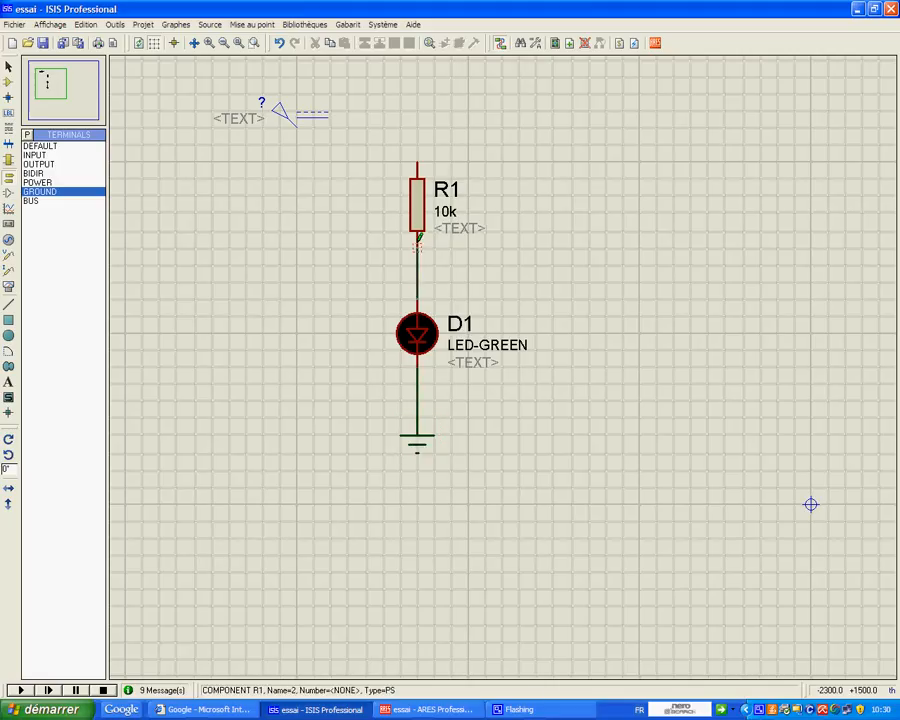
{"action": "left_click", "coordinate": [418, 150]}
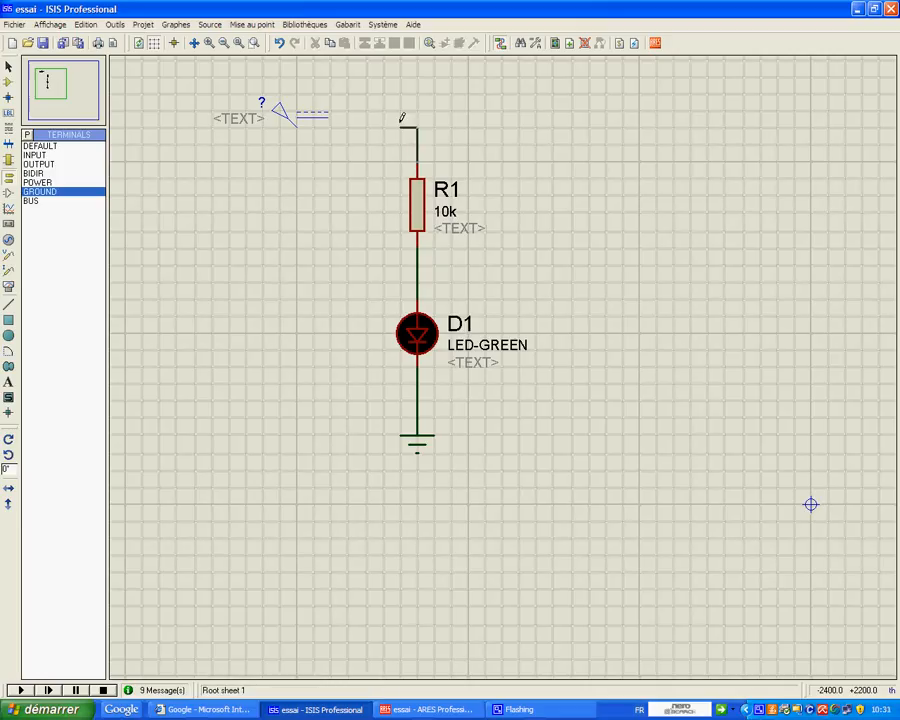
{"action": "left_click", "coordinate": [299, 124]}
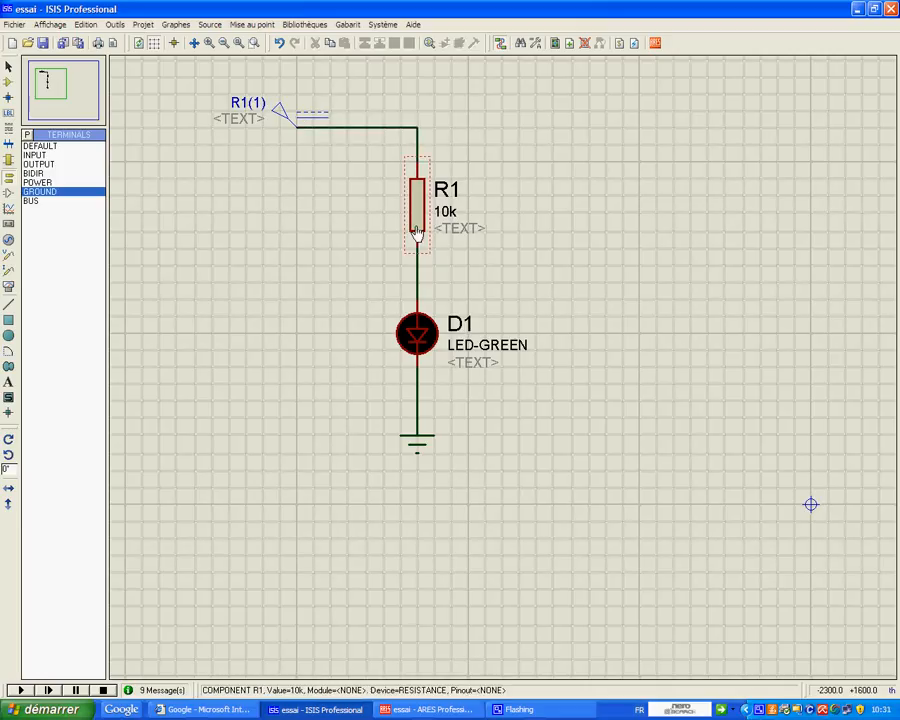
Step: Set the DC generator's voltage to 5 volts
{"action": "right_click", "coordinate": [283, 109]}
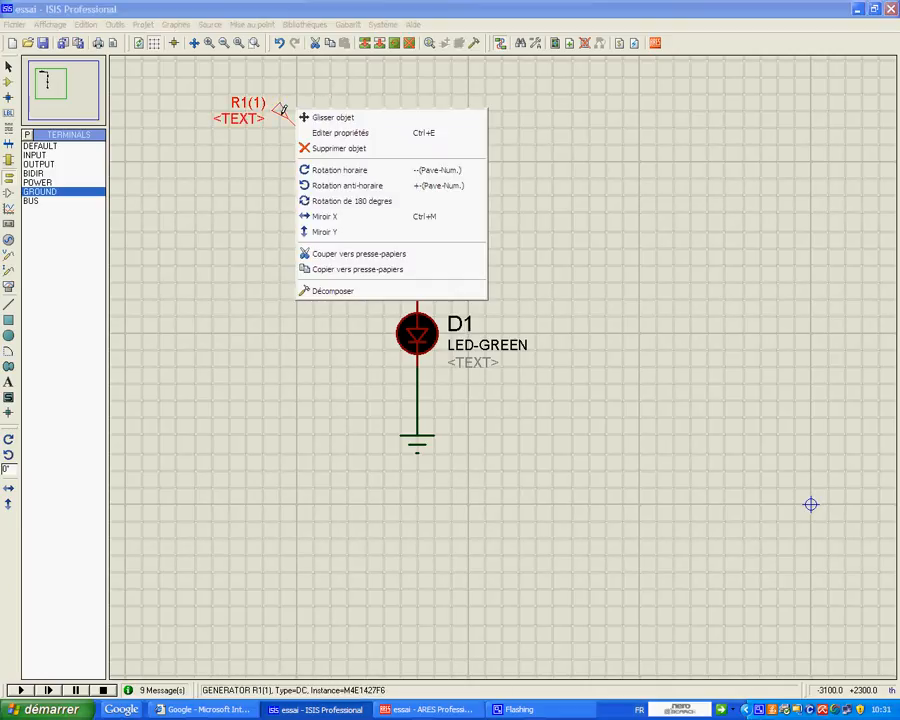
{"action": "left_click", "coordinate": [336, 138]}
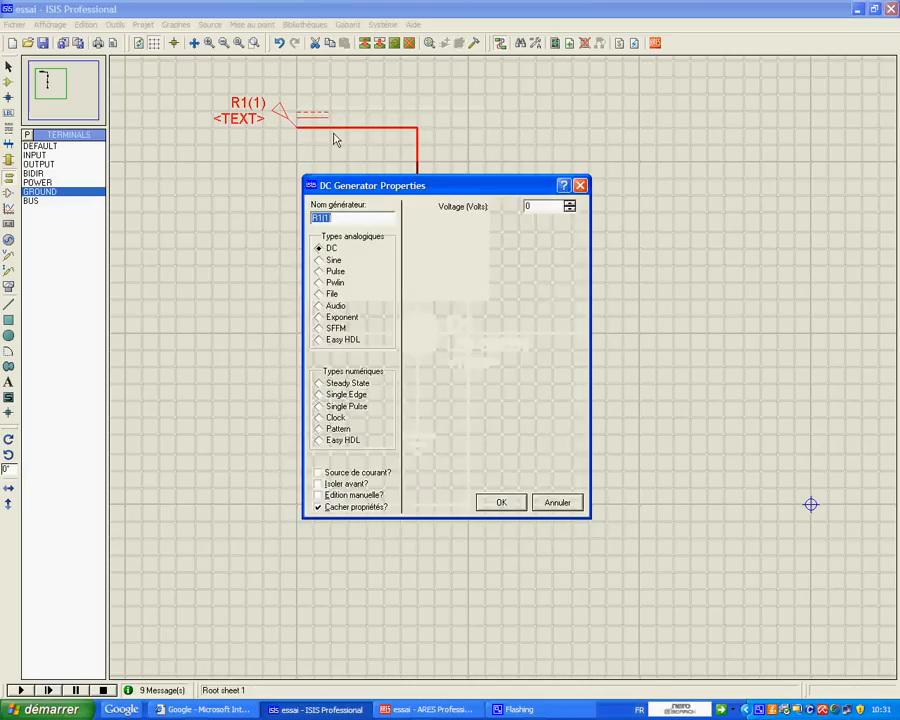
{"action": "double_click", "coordinate": [534, 206]}
{"action": "type", "text": "5"}
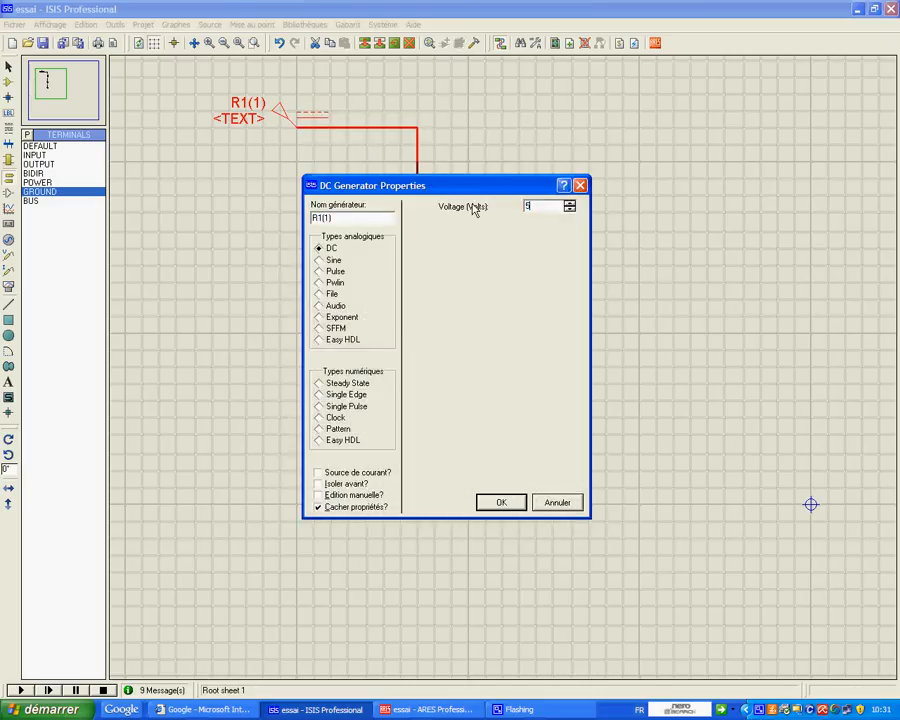
{"action": "left_click", "coordinate": [502, 501]}
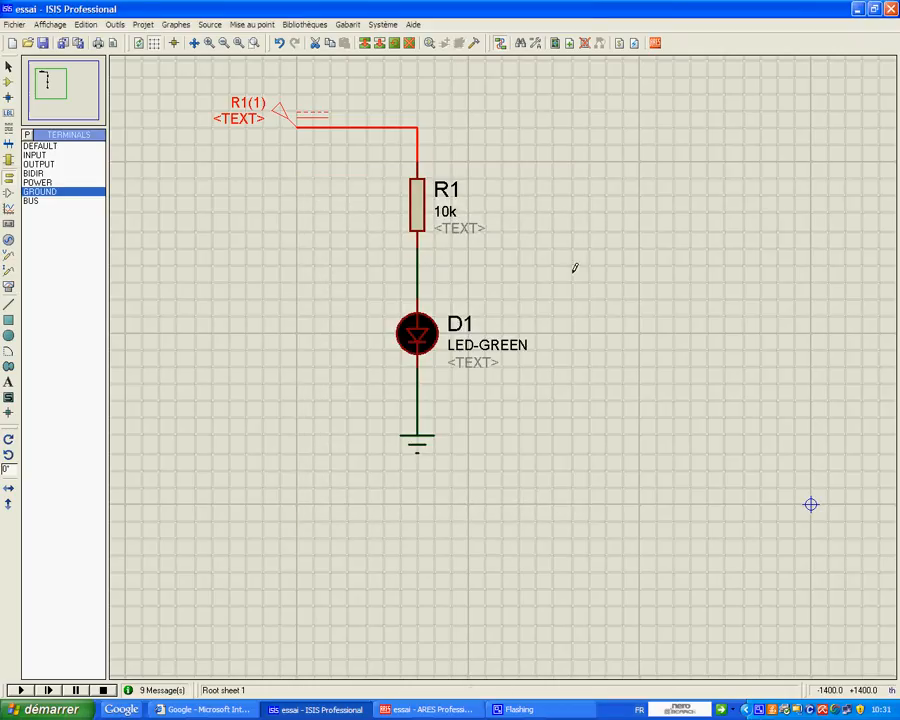
Step: Set the resistor's resistance to 100 and run the circuit simulation briefly before stopping it
{"action": "right_click", "coordinate": [540, 260]}
{"action": "right_click", "coordinate": [419, 218]}
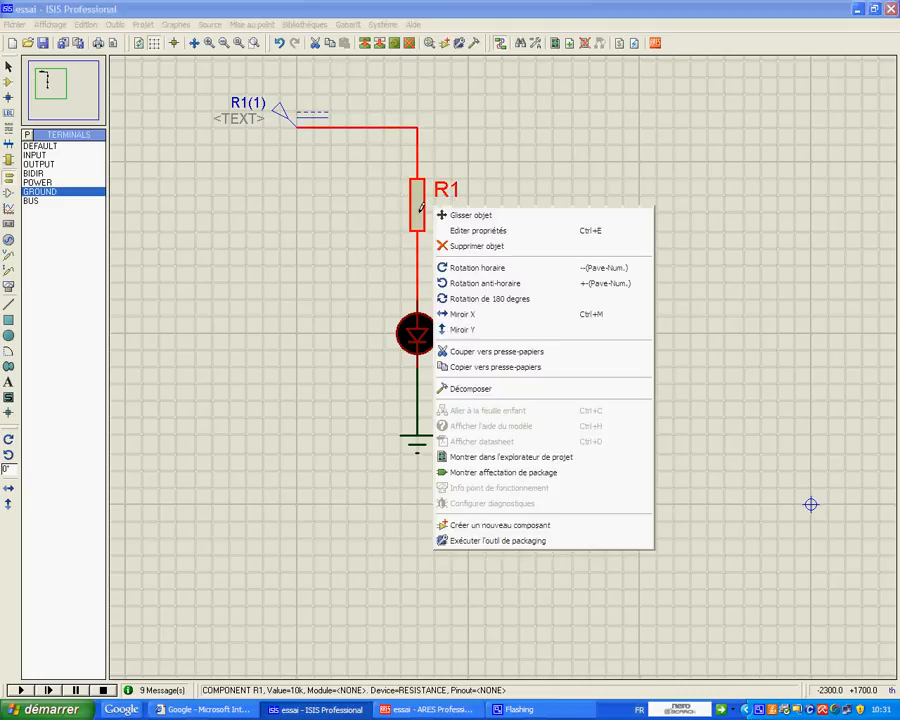
{"action": "left_click", "coordinate": [466, 232]}
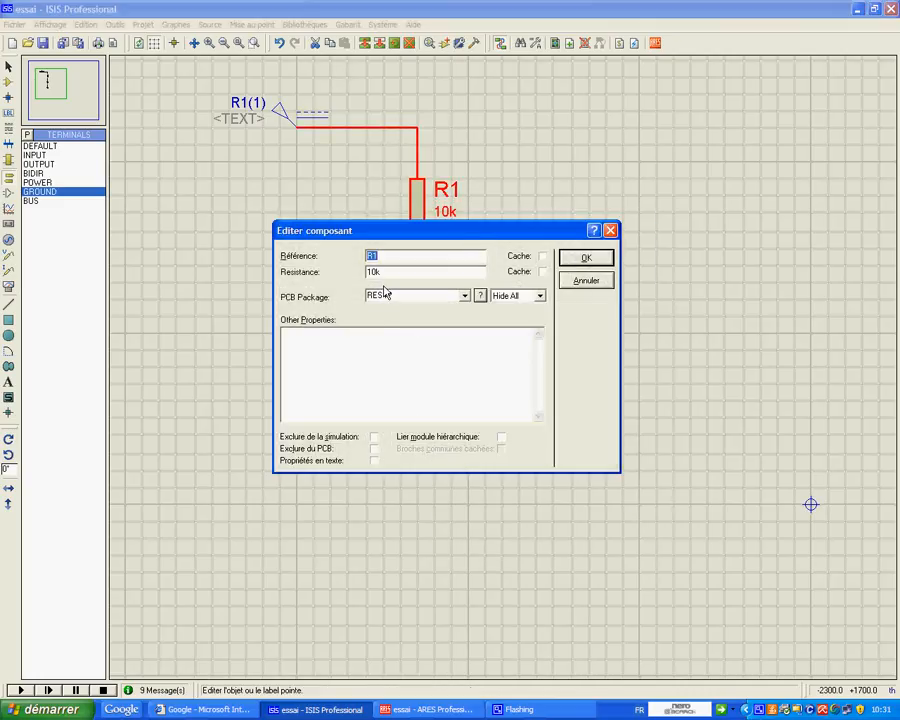
{"action": "double_click", "coordinate": [374, 268]}
{"action": "type", "text": "100"}
{"action": "left_click", "coordinate": [586, 257]}
{"action": "left_click", "coordinate": [548, 357]}
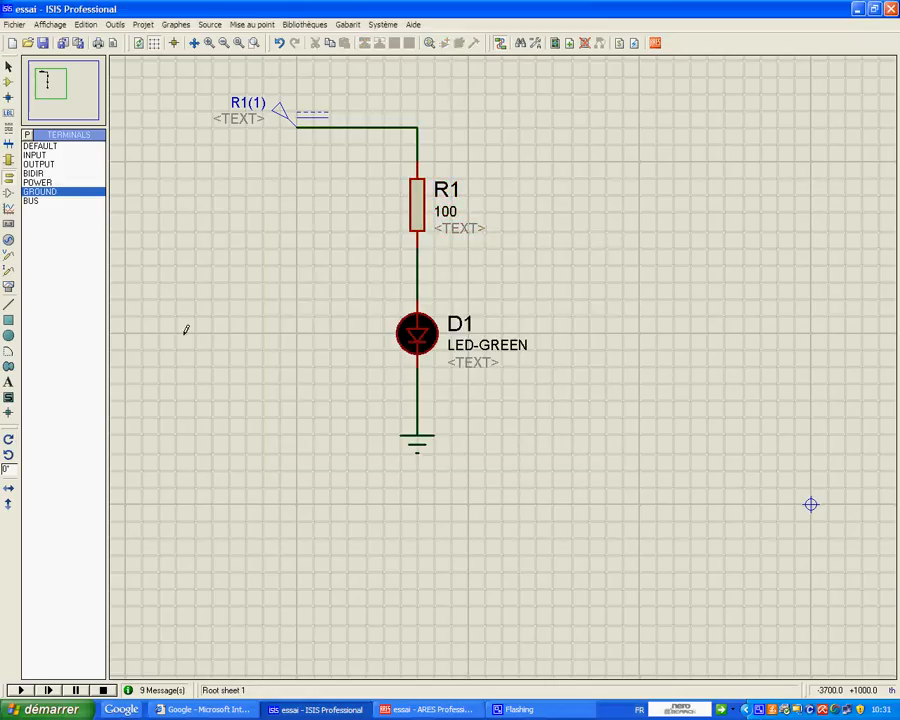
{"action": "left_click", "coordinate": [21, 690]}
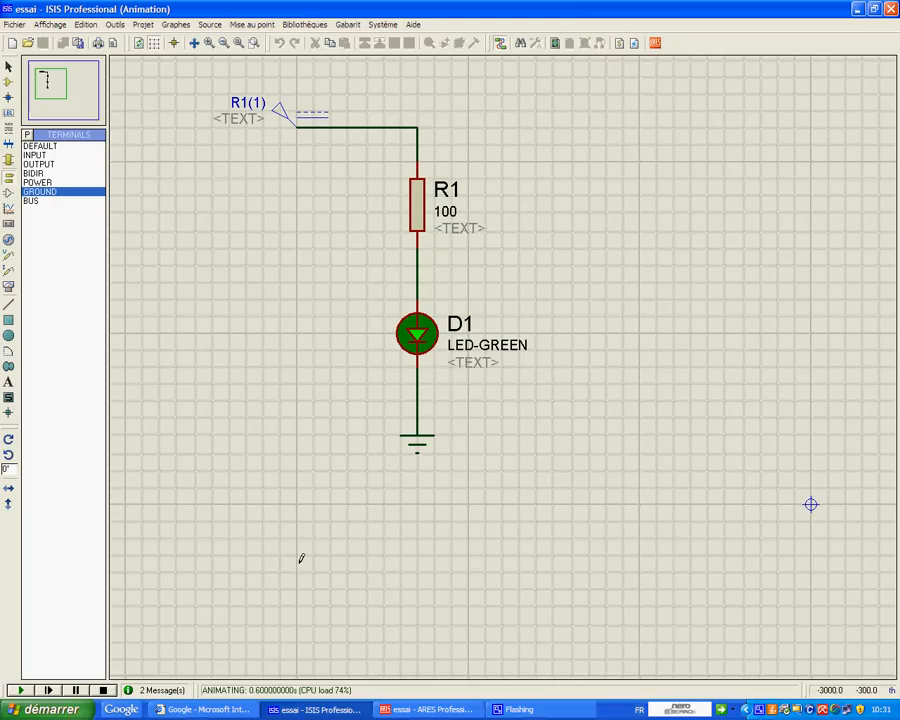
{"action": "left_click", "coordinate": [103, 690]}
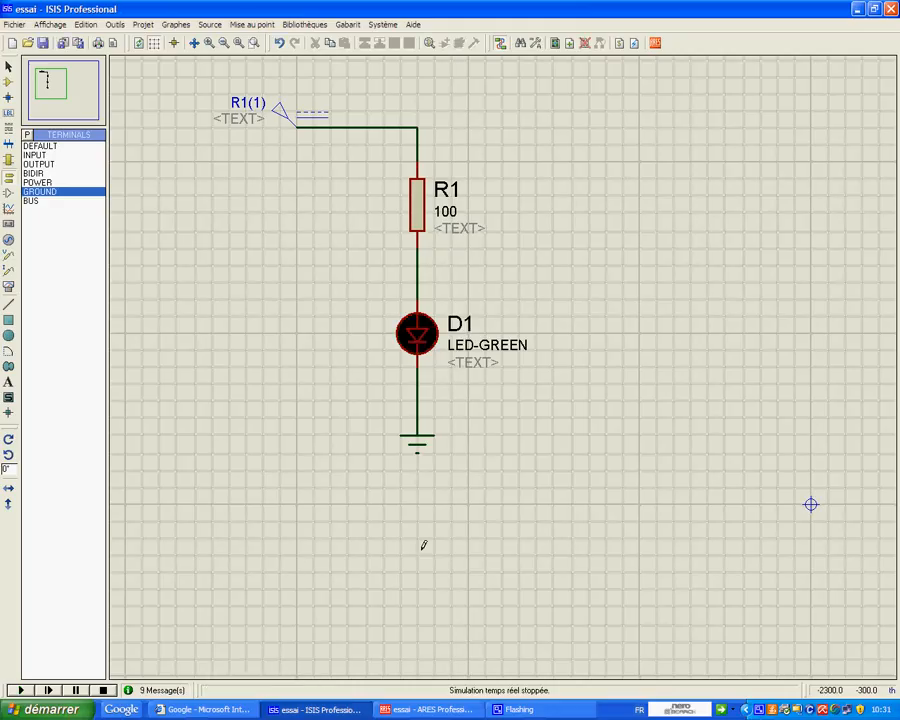
Step: Place a DC voltmeter on the sheet to the right of the green LED
{"action": "left_click", "coordinate": [12, 226]}
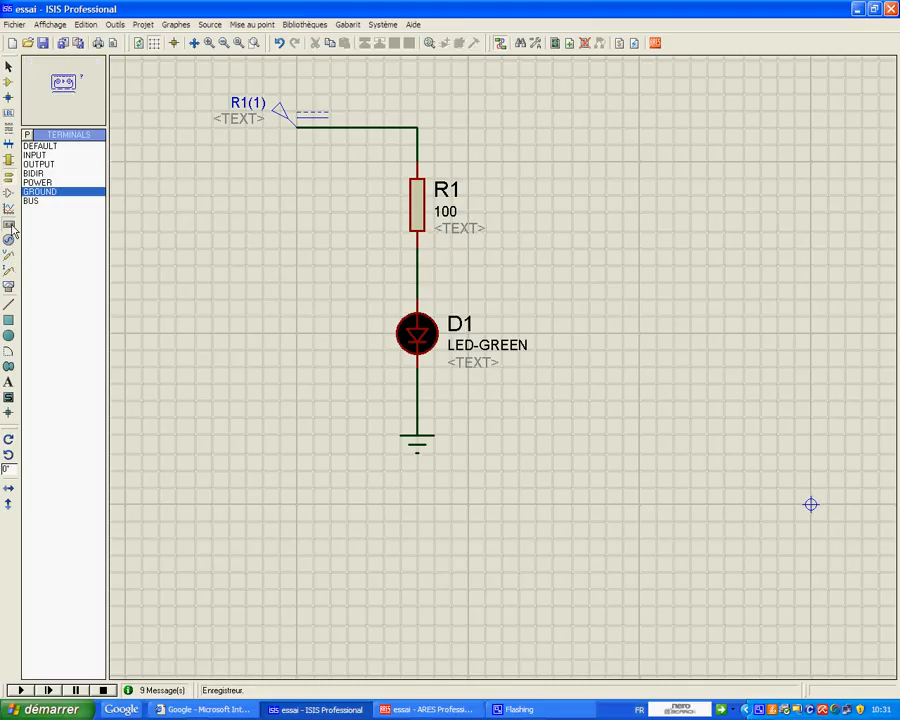
{"action": "left_click", "coordinate": [10, 285]}
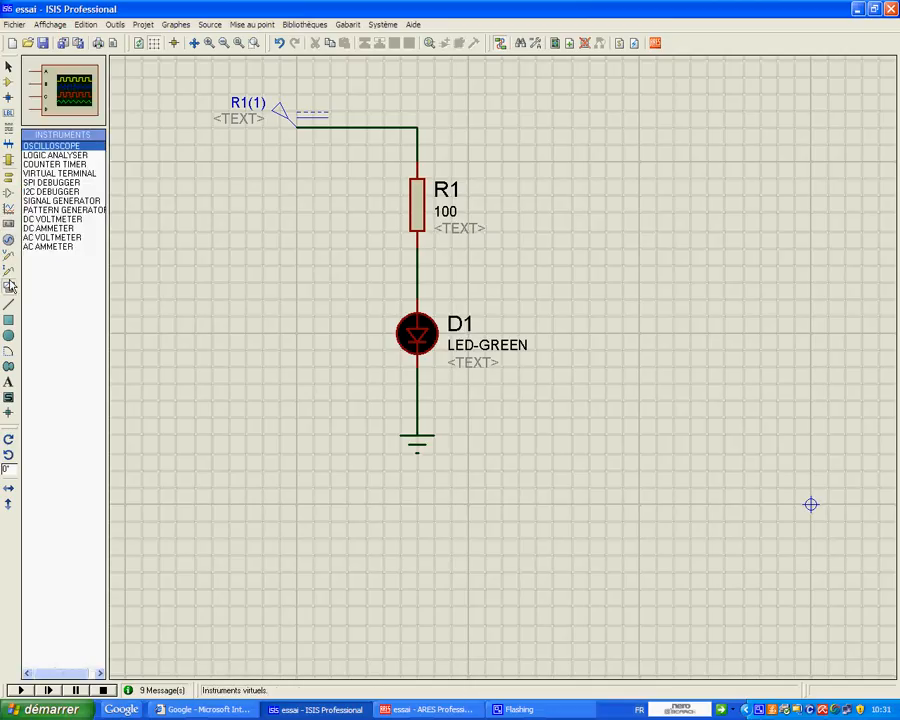
{"action": "left_click", "coordinate": [52, 219]}
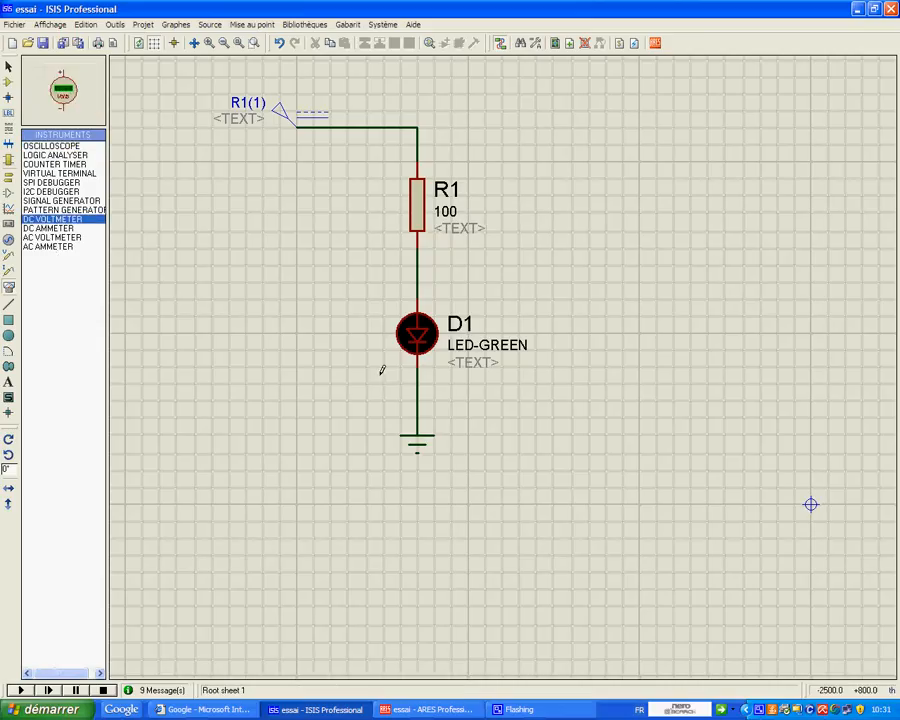
{"action": "left_click", "coordinate": [589, 333]}
{"action": "left_click", "coordinate": [591, 333]}
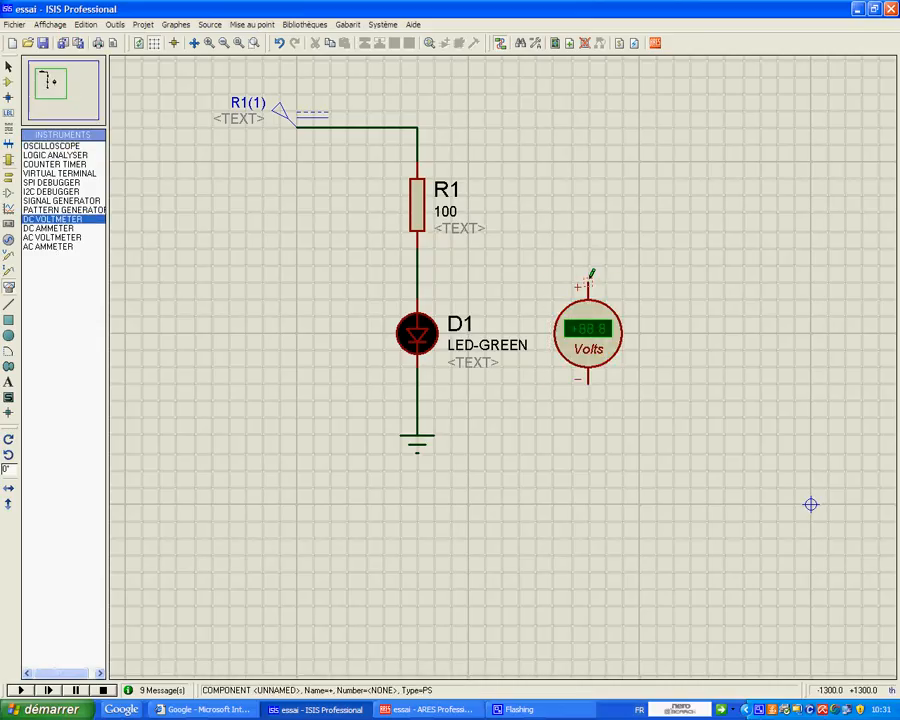
Step: Wire the voltmeter in parallel with the LED, positive pin on the anode side, and run and stop the simulation
{"action": "left_click", "coordinate": [587, 283]}
{"action": "left_click", "coordinate": [418, 263]}
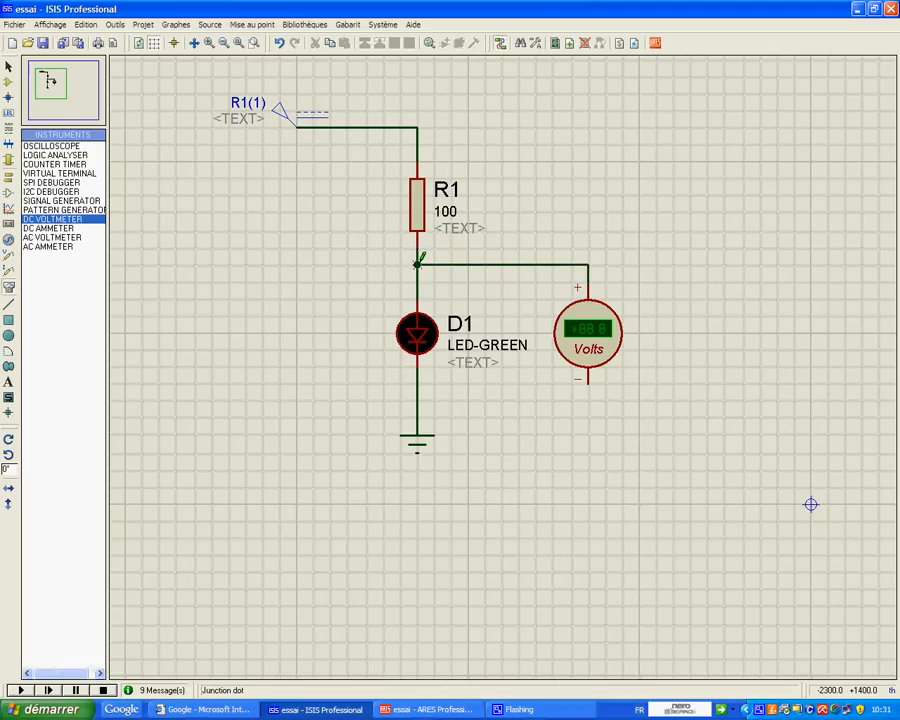
{"action": "left_click", "coordinate": [587, 381]}
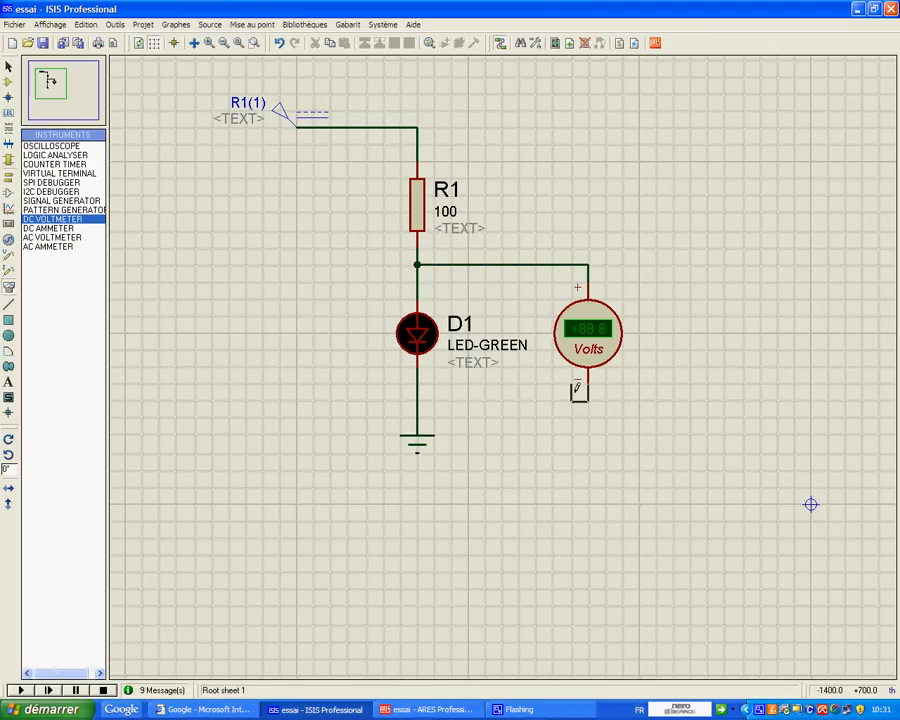
{"action": "left_click", "coordinate": [418, 401]}
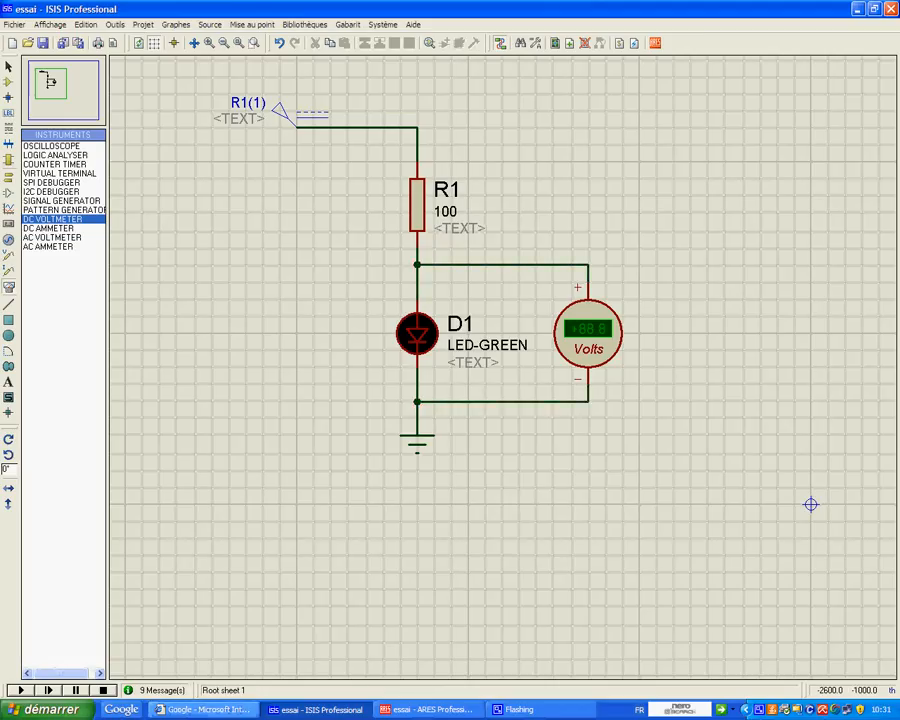
{"action": "left_click", "coordinate": [20, 690]}
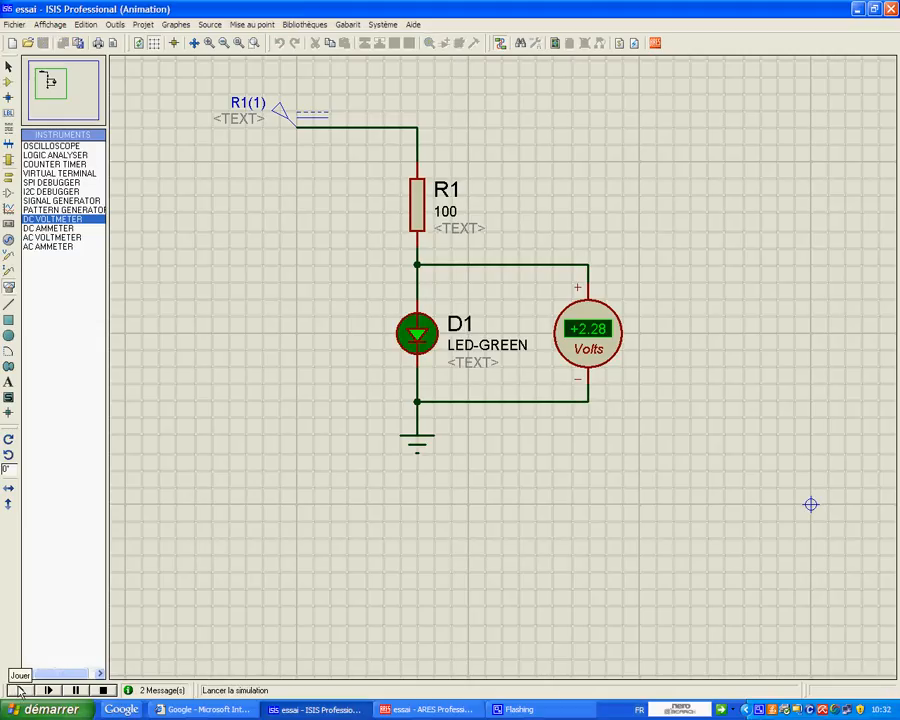
{"action": "left_click", "coordinate": [104, 690]}
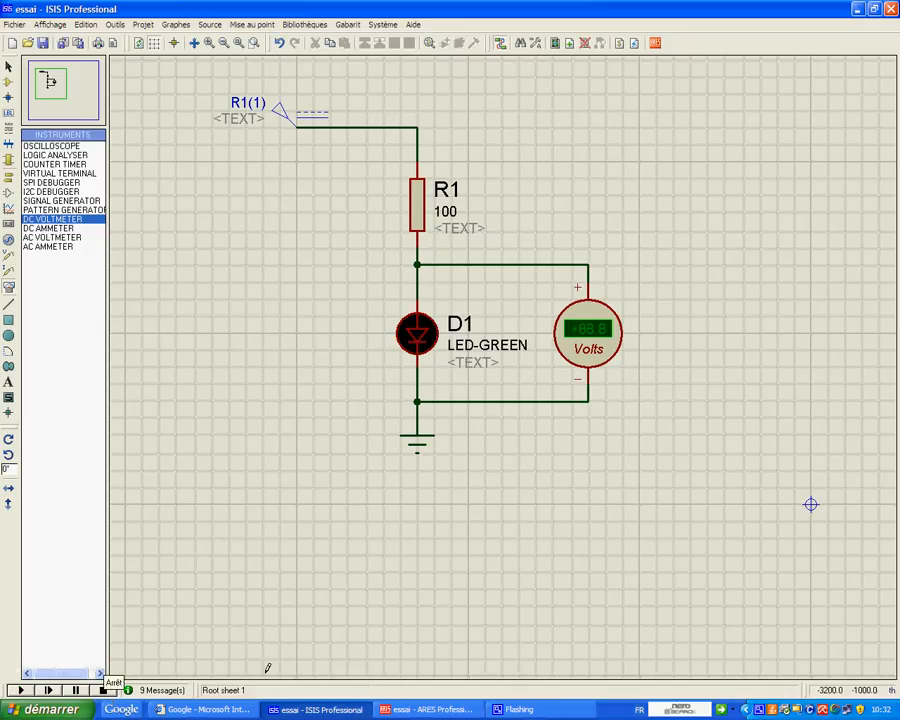
Step: Set the DC generator's voltage to 12 volts and run the simulation, stopping it after checking the LED voltage
{"action": "right_click", "coordinate": [291, 116]}
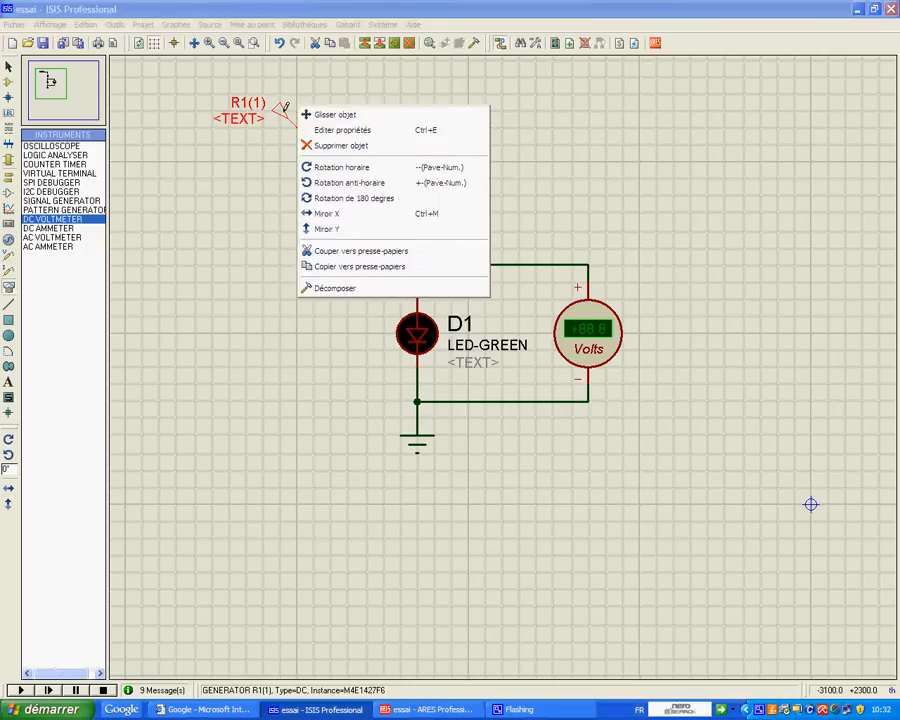
{"action": "left_click", "coordinate": [335, 131]}
{"action": "left_click", "coordinate": [335, 136]}
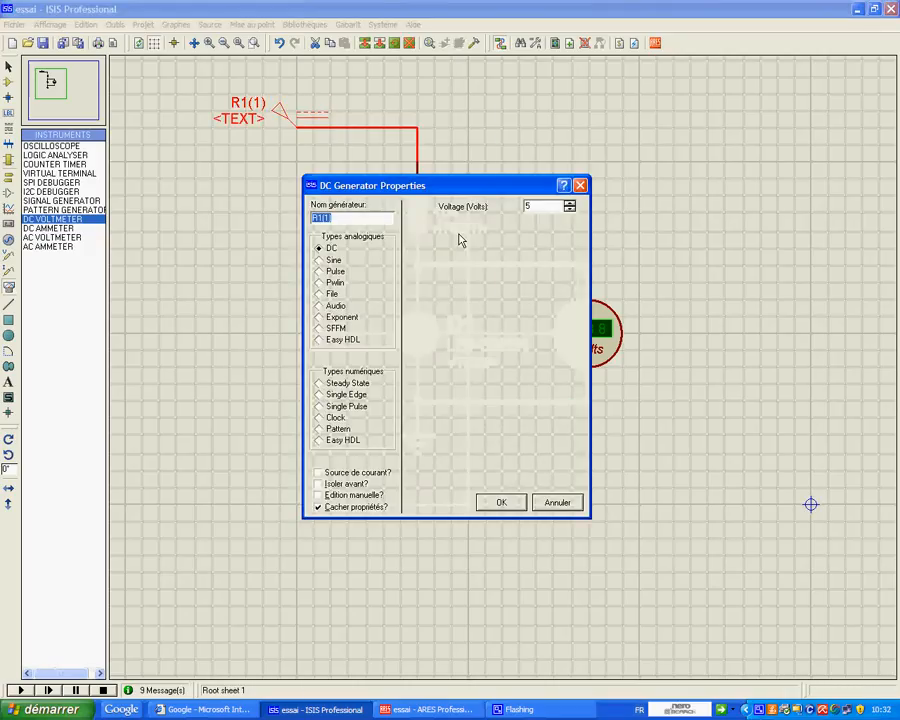
{"action": "left_click", "coordinate": [557, 206]}
{"action": "left_click_drag", "start_coordinate": [557, 206], "coordinate": [505, 208]}
{"action": "type", "text": "12"}
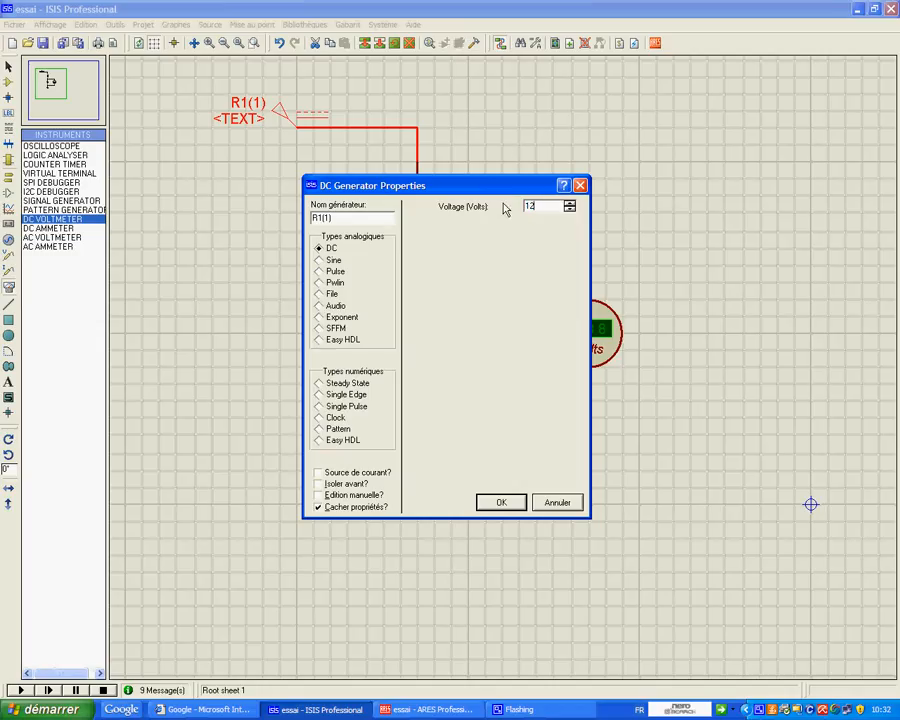
{"action": "left_click", "coordinate": [504, 503]}
{"action": "left_click", "coordinate": [21, 690]}
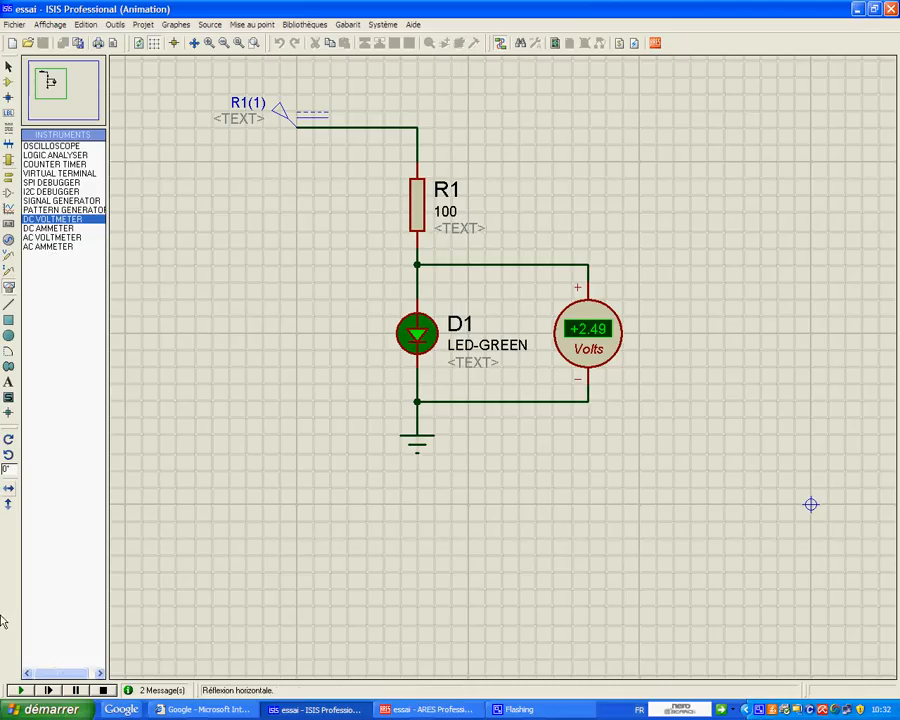
{"action": "left_click", "coordinate": [103, 690]}
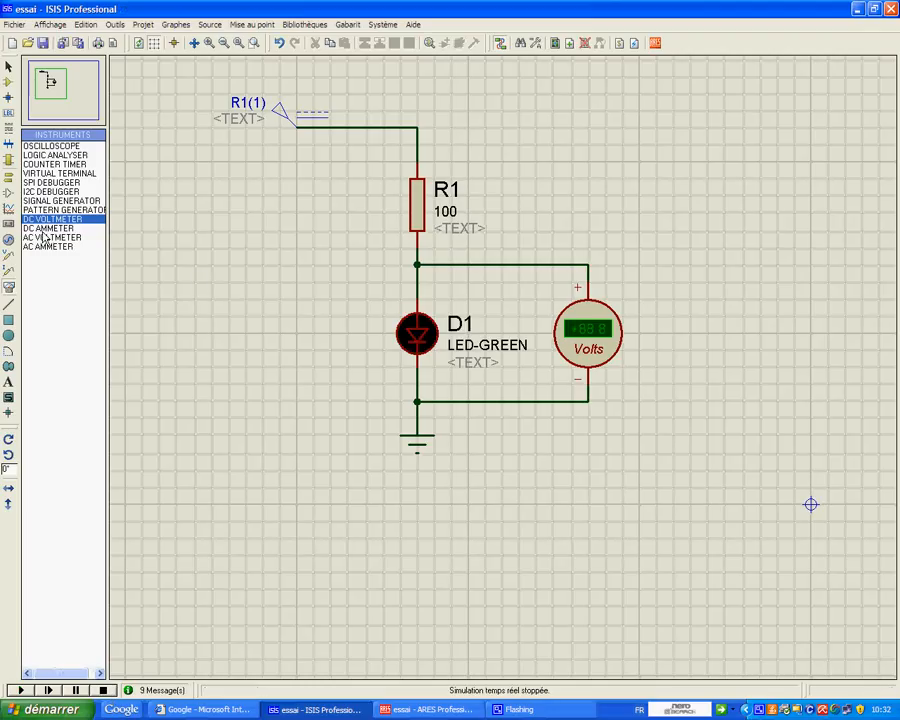
Step: Delete the wire between the DC generator and the resistor
{"action": "left_click", "coordinate": [48, 229]}
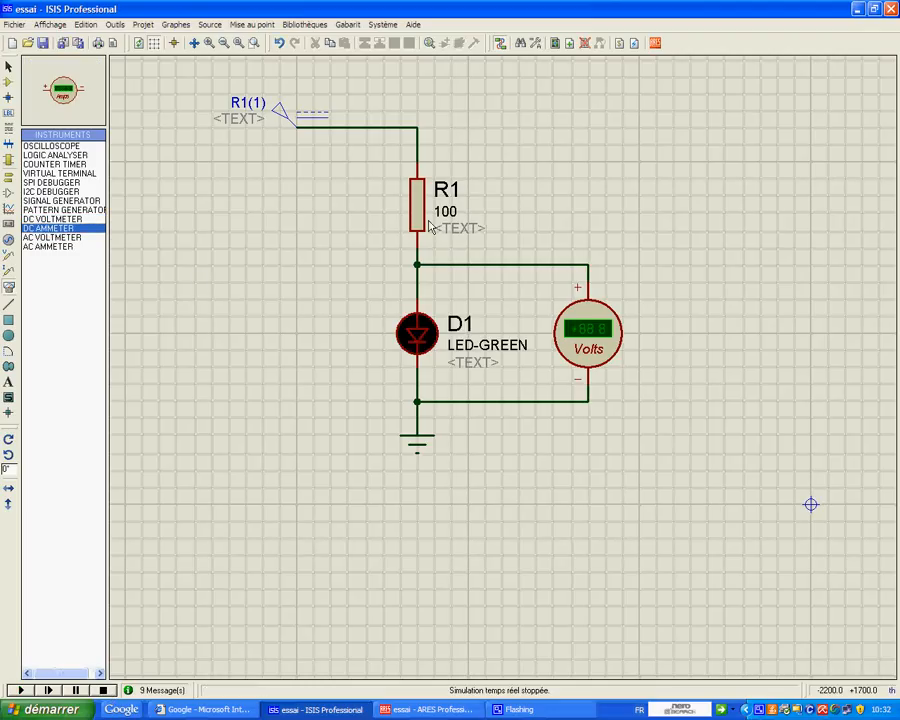
{"action": "right_click", "coordinate": [362, 139]}
{"action": "right_click", "coordinate": [362, 134]}
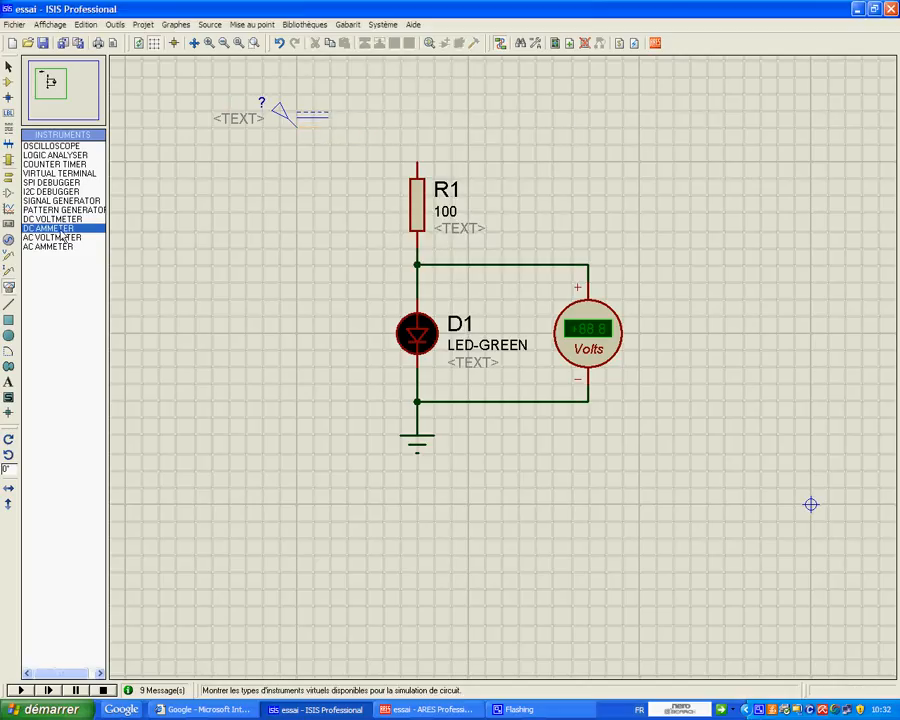
Step: Place a DC ammeter above and to the right of the resistor
{"action": "left_click", "coordinate": [50, 228]}
{"action": "left_click", "coordinate": [366, 128]}
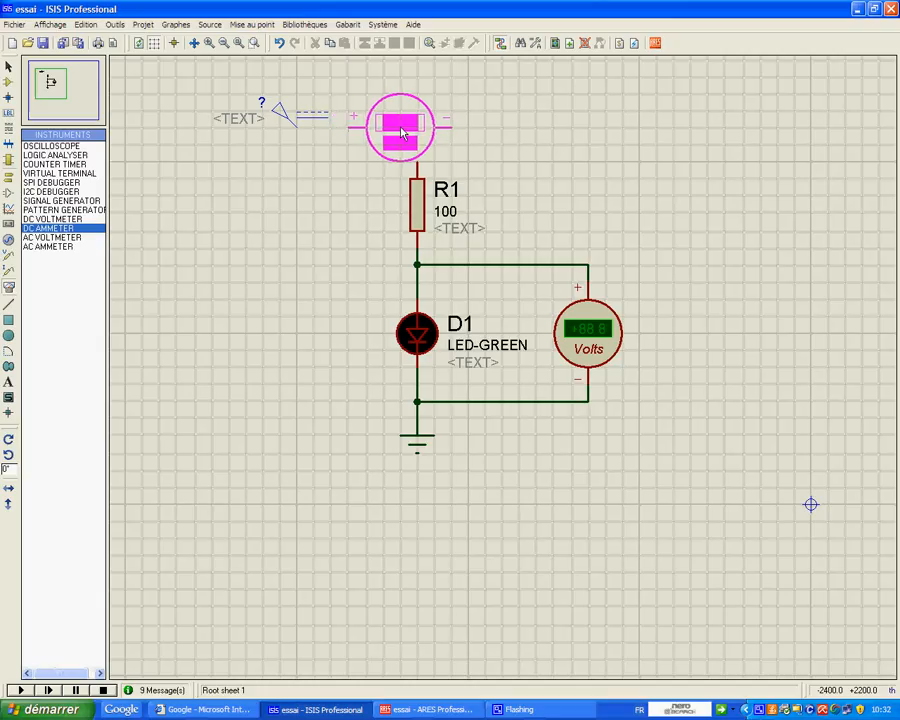
{"action": "left_click", "coordinate": [517, 130]}
Step: Move the DC generator farther left and reposition the ammeter between the generator and the resistor
{"action": "right_click", "coordinate": [289, 117]}
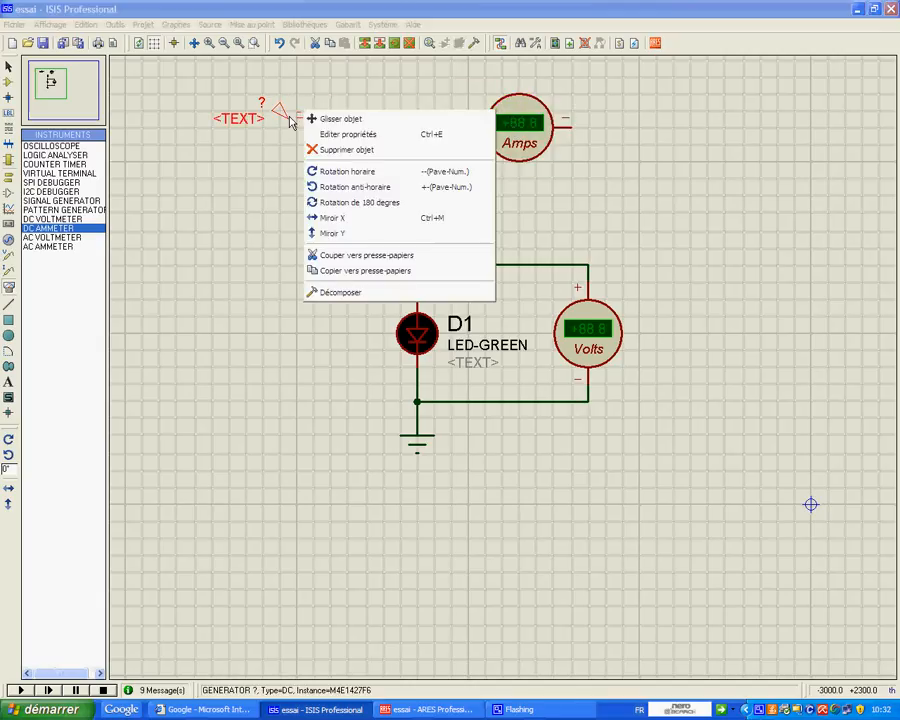
{"action": "left_click", "coordinate": [340, 118]}
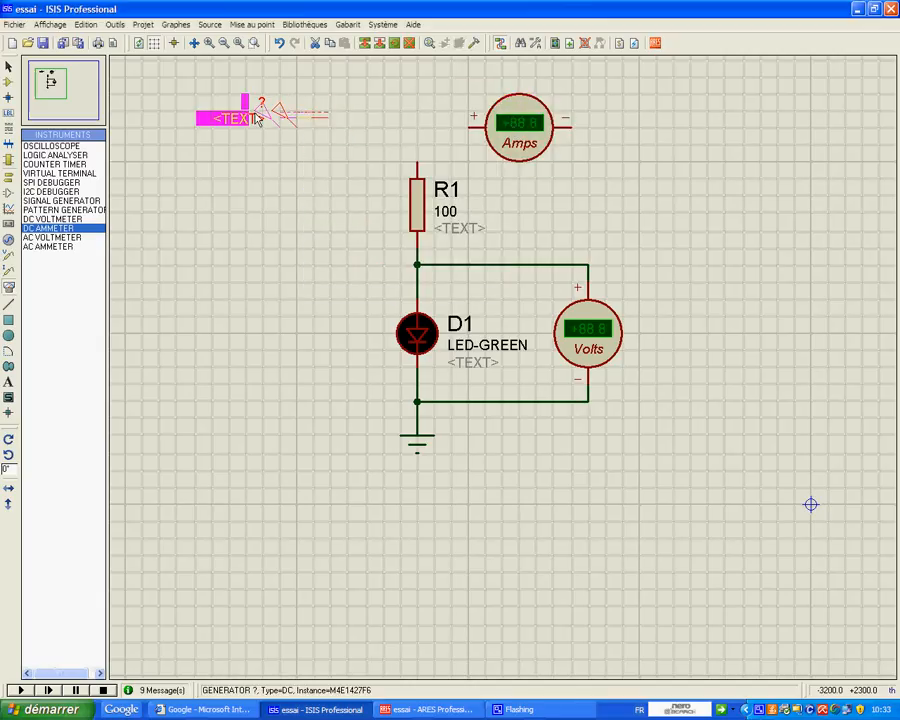
{"action": "left_click", "coordinate": [206, 118]}
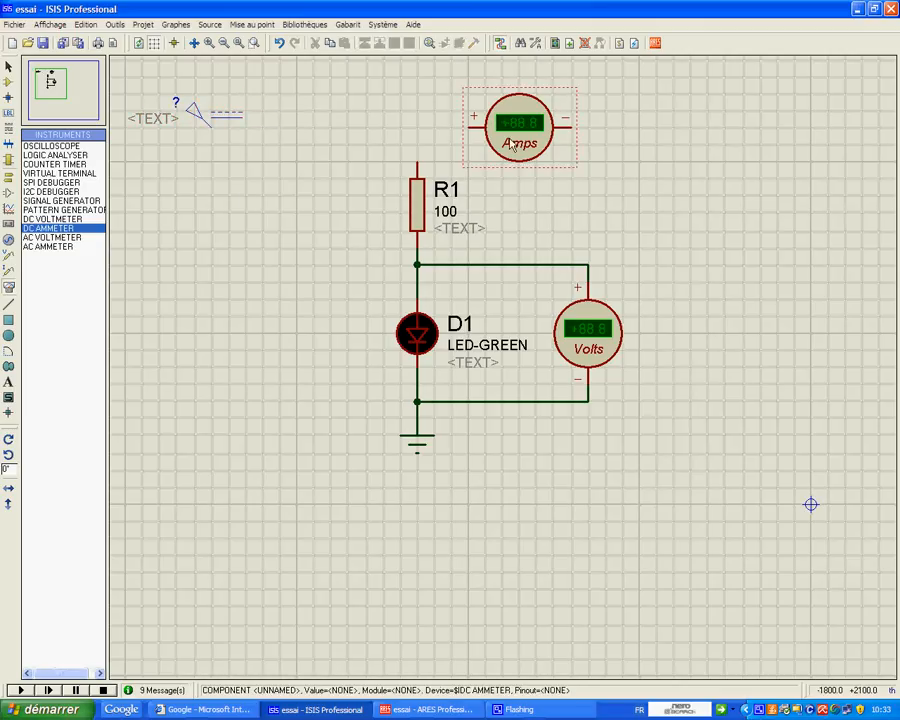
{"action": "right_click", "coordinate": [519, 143]}
{"action": "key", "text": "Escape"}
{"action": "left_click_drag", "start_coordinate": [519, 143], "coordinate": [314, 150]}
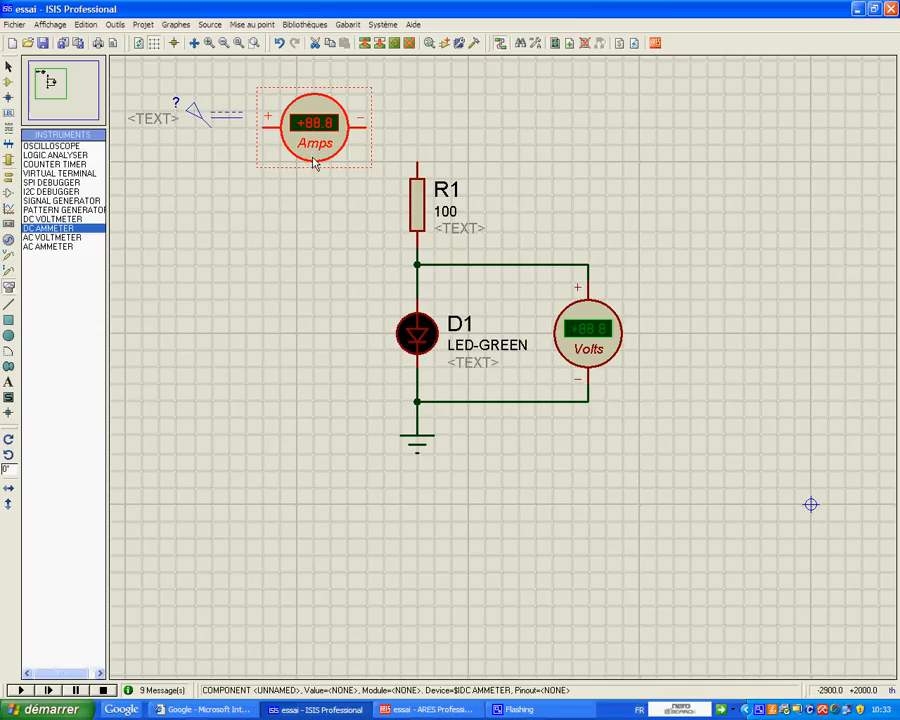
Step: Wire the ammeter in series between the DC generator and the resistor's upper pin, and run and stop the simulation
{"action": "left_click", "coordinate": [364, 127]}
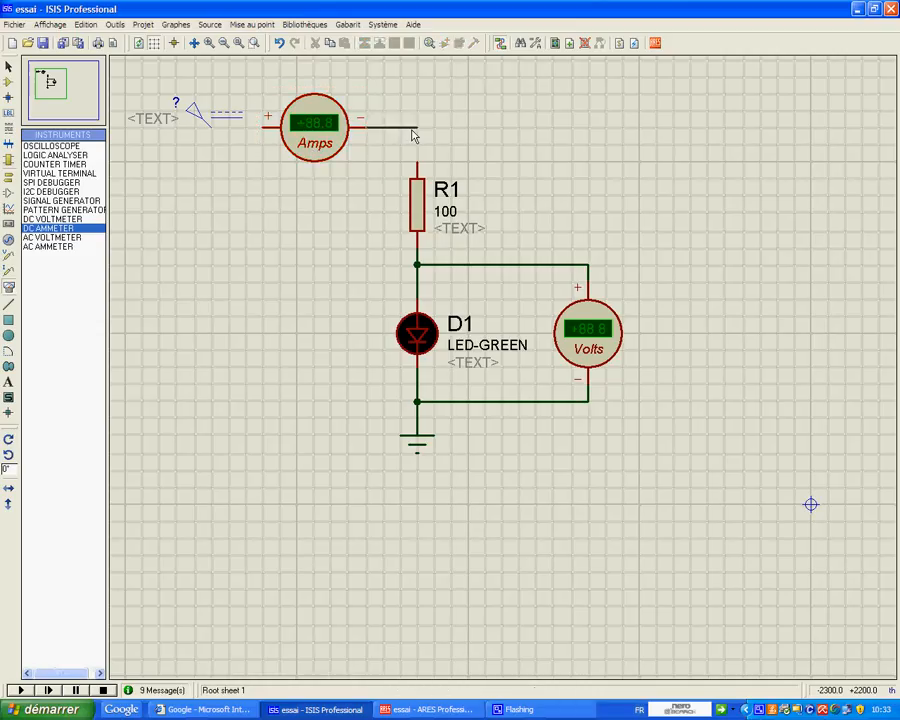
{"action": "left_click", "coordinate": [417, 160]}
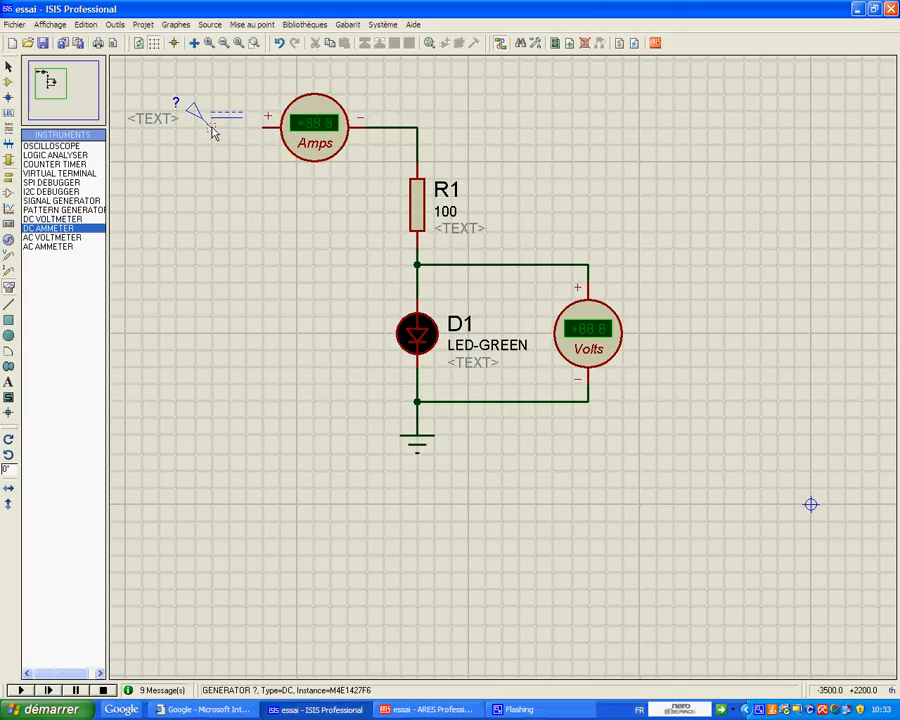
{"action": "left_click", "coordinate": [212, 127]}
{"action": "left_click", "coordinate": [267, 127]}
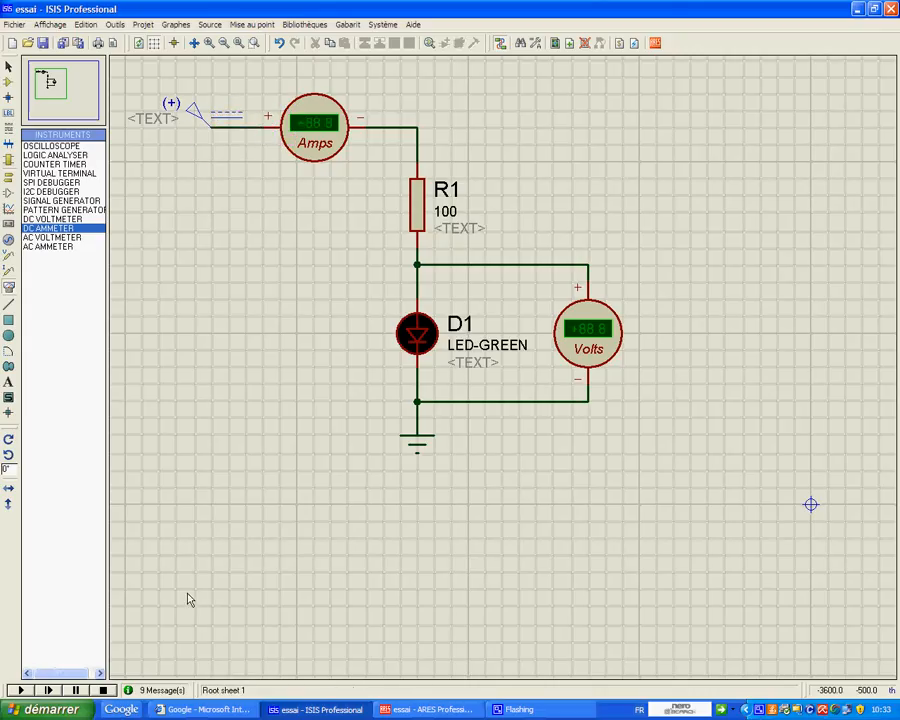
{"action": "left_click", "coordinate": [20, 692]}
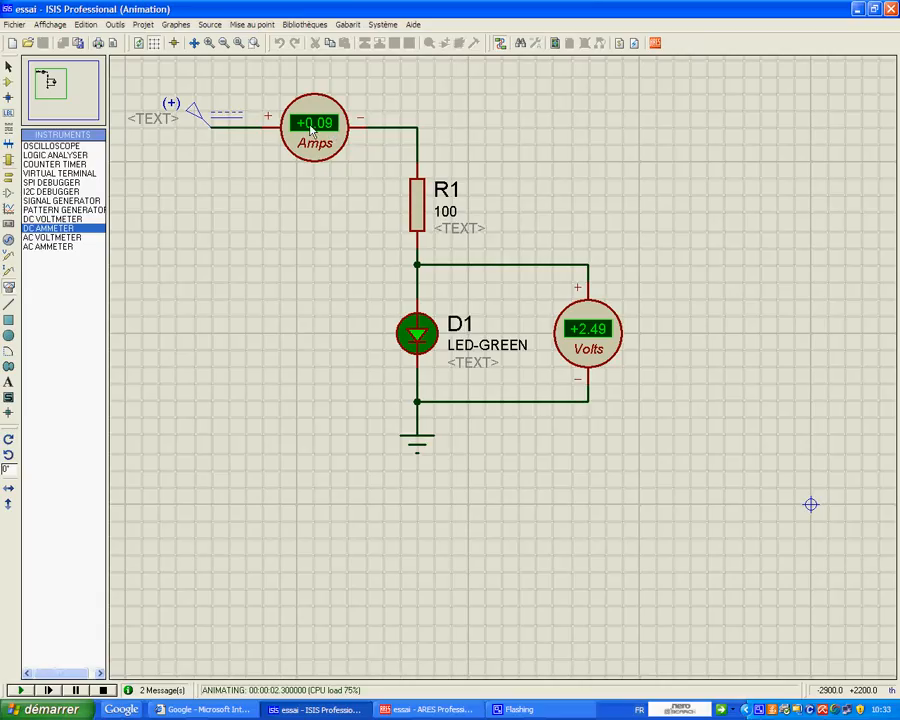
{"action": "left_click", "coordinate": [102, 690]}
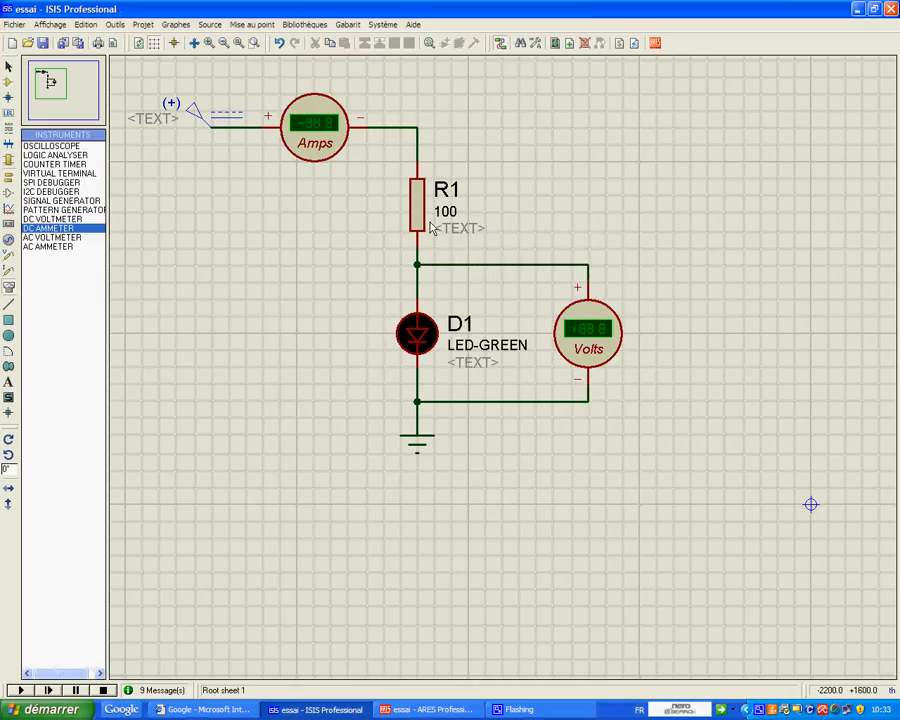
Step: Set the resistor's resistance to 500 and start the simulation to check the current and LED voltage
{"action": "right_click", "coordinate": [421, 218]}
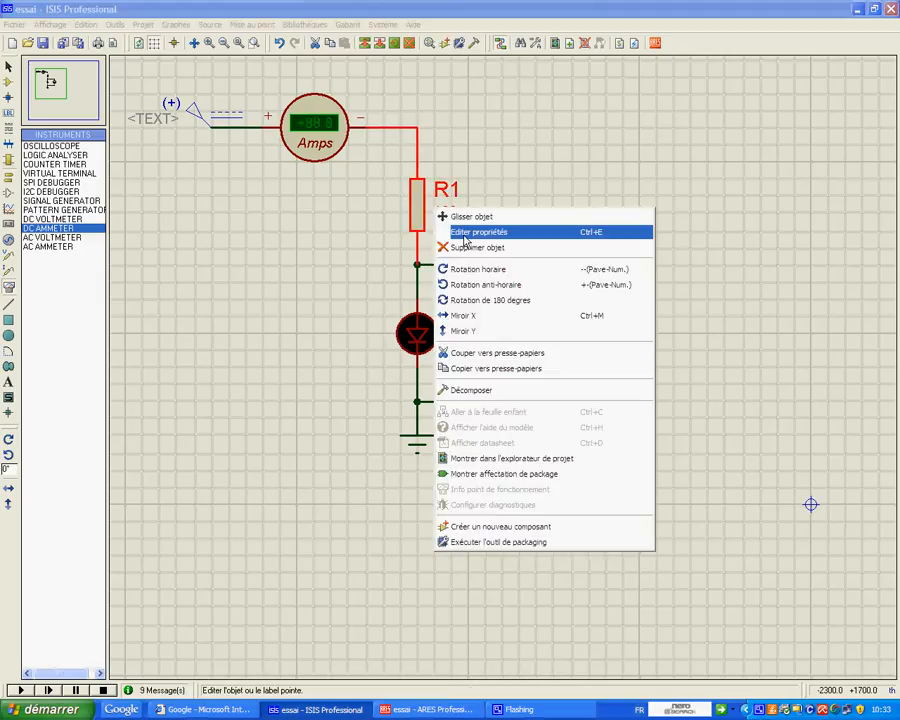
{"action": "left_click", "coordinate": [466, 232]}
{"action": "key", "text": "Tab"}
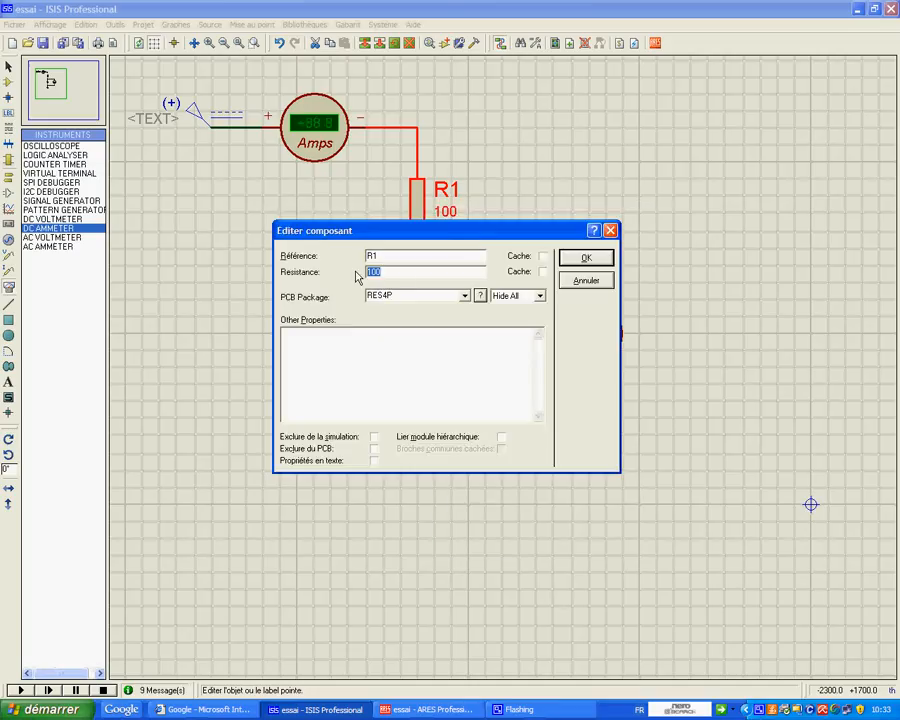
{"action": "type", "text": "500"}
{"action": "left_click", "coordinate": [598, 262]}
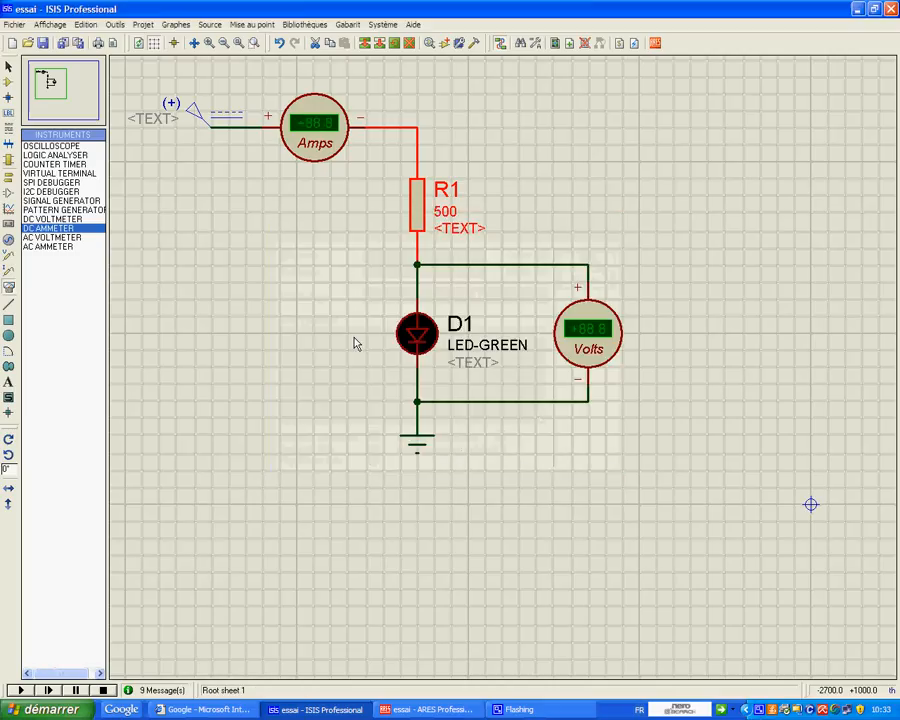
{"action": "left_click", "coordinate": [22, 690]}
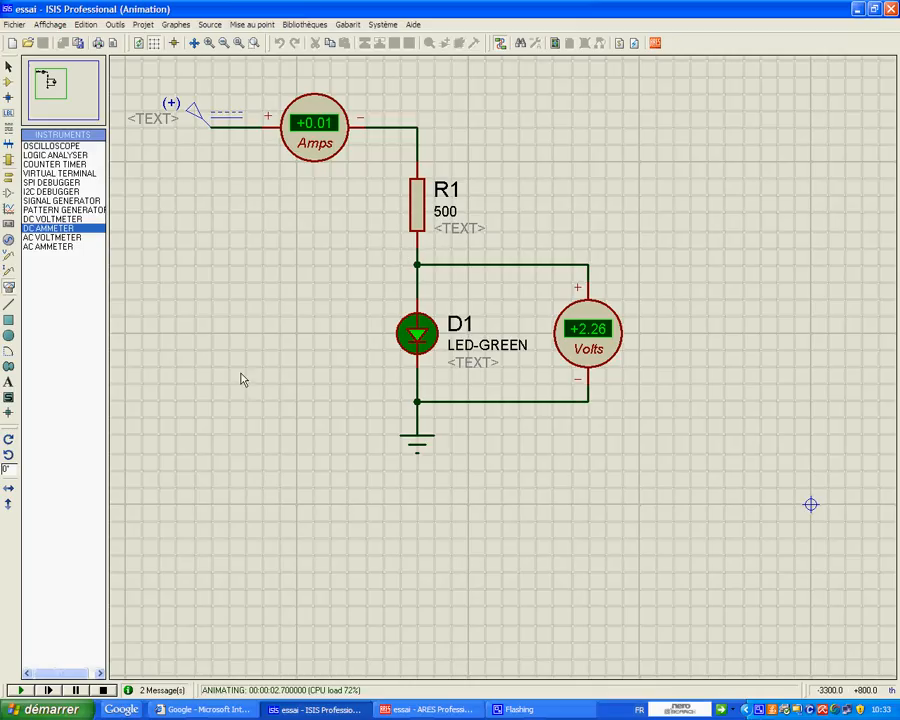
Step: Stop the simulation, set the resistor's resistance to 470, and run and stop the simulation to check current and LED voltage
{"action": "left_click", "coordinate": [103, 690]}
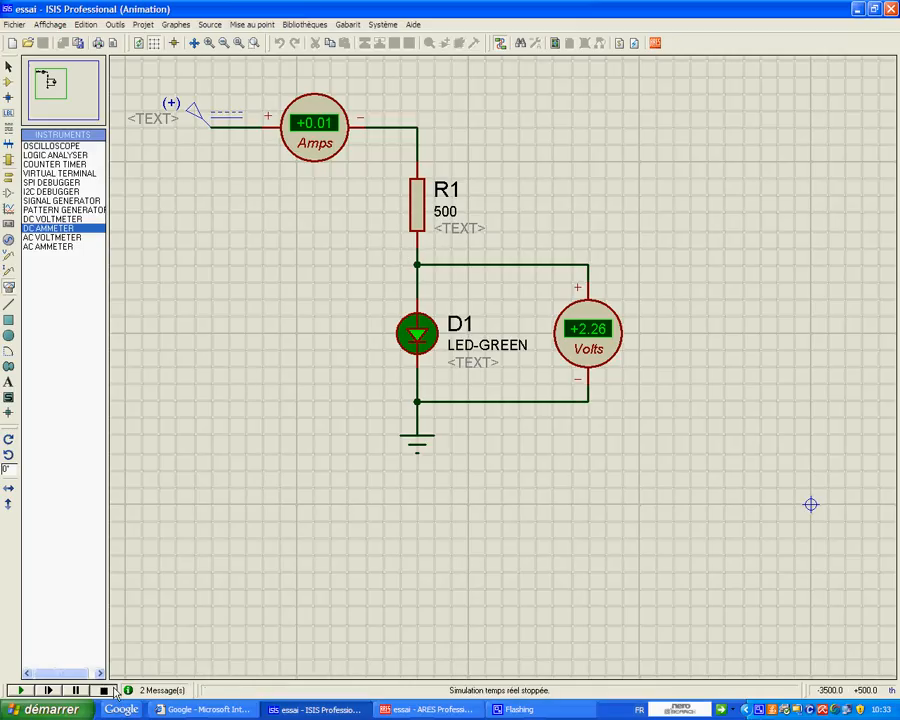
{"action": "left_click", "coordinate": [413, 215]}
{"action": "right_click", "coordinate": [413, 215]}
{"action": "left_click", "coordinate": [465, 232]}
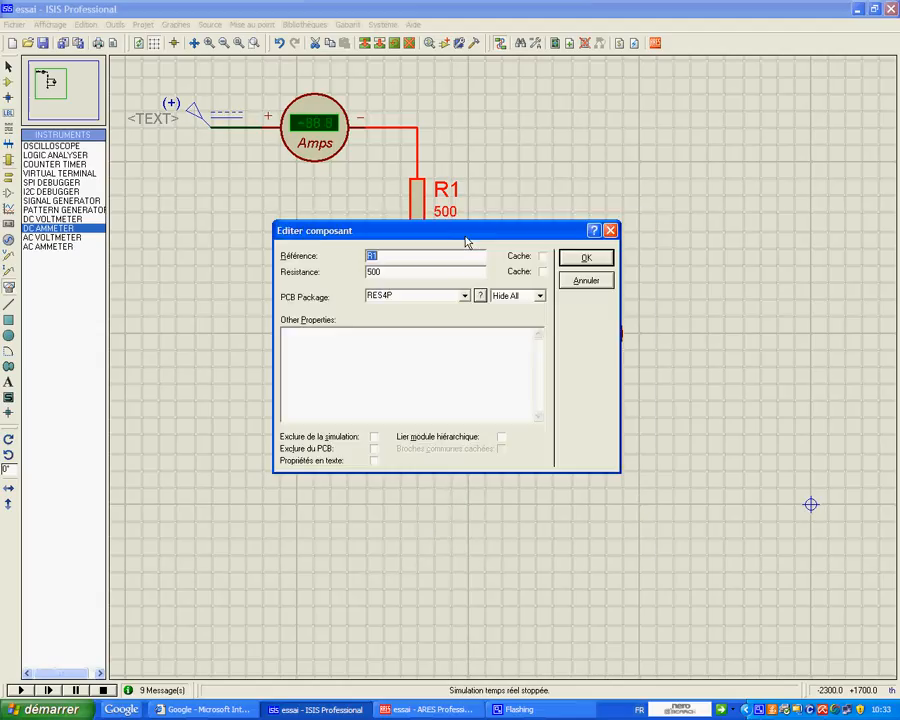
{"action": "key", "text": "Tab"}
{"action": "type", "text": "470"}
{"action": "left_click", "coordinate": [572, 258]}
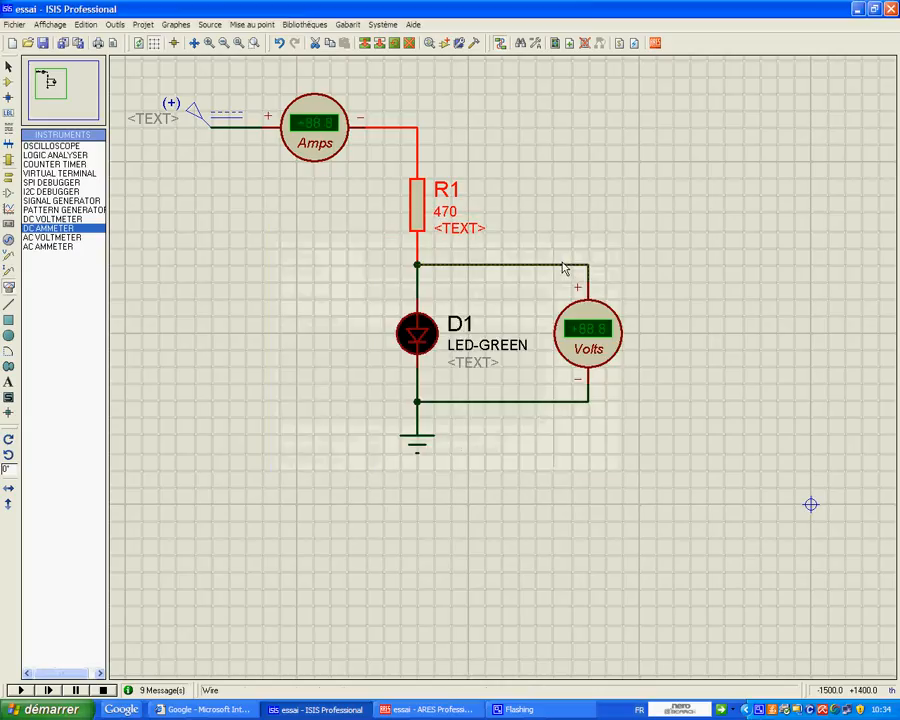
{"action": "left_click", "coordinate": [20, 691]}
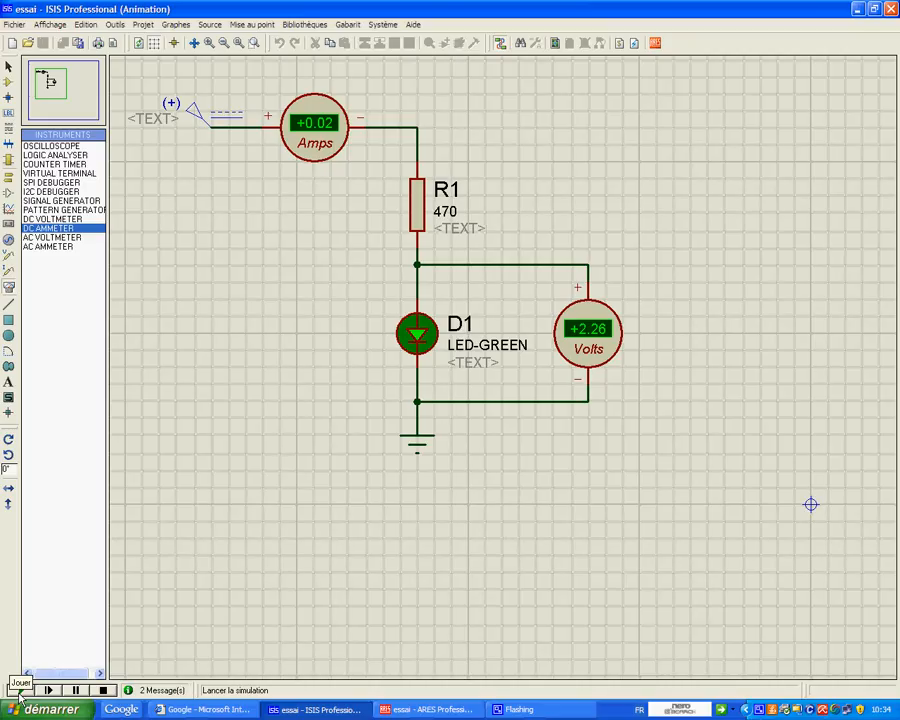
{"action": "left_click", "coordinate": [104, 689]}
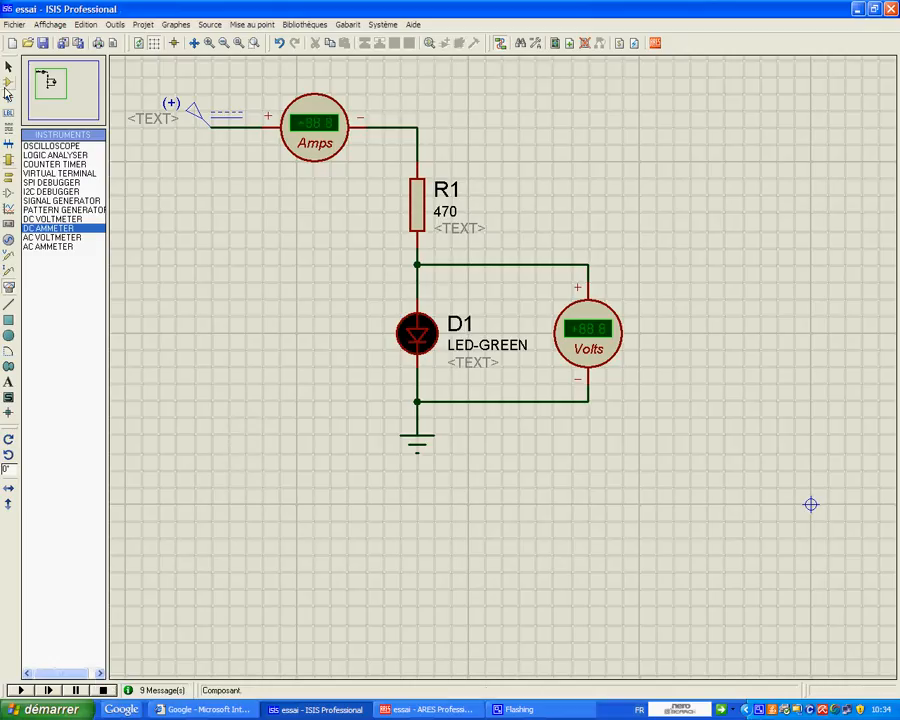
Step: Delete the ammeter, the voltmeter and the DC generator from the schematic
{"action": "right_click", "coordinate": [307, 152]}
{"action": "right_click", "coordinate": [307, 152]}
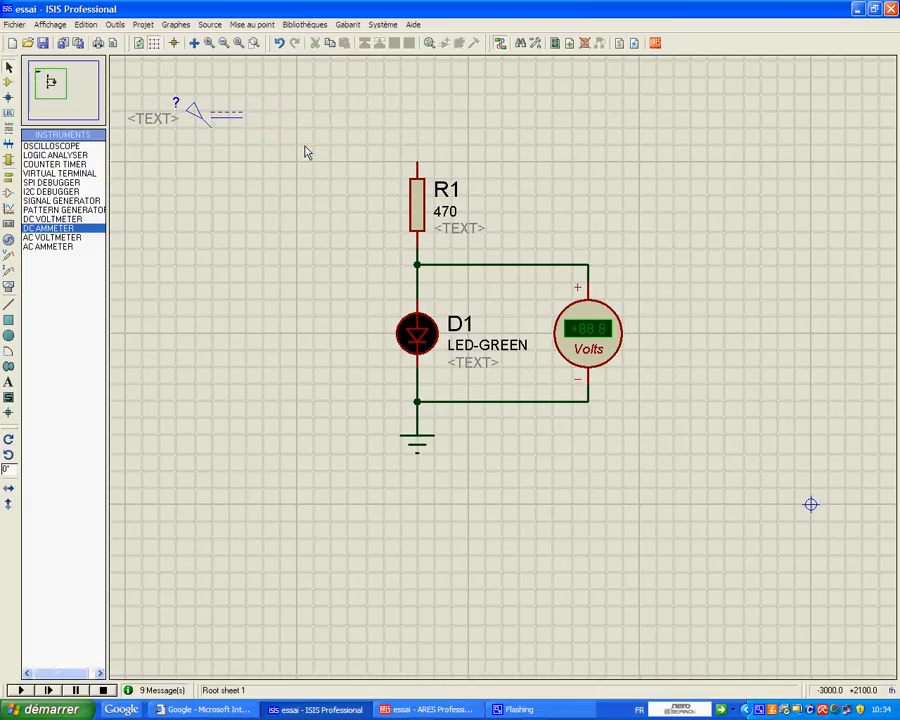
{"action": "right_click", "coordinate": [592, 330]}
{"action": "right_click", "coordinate": [590, 336]}
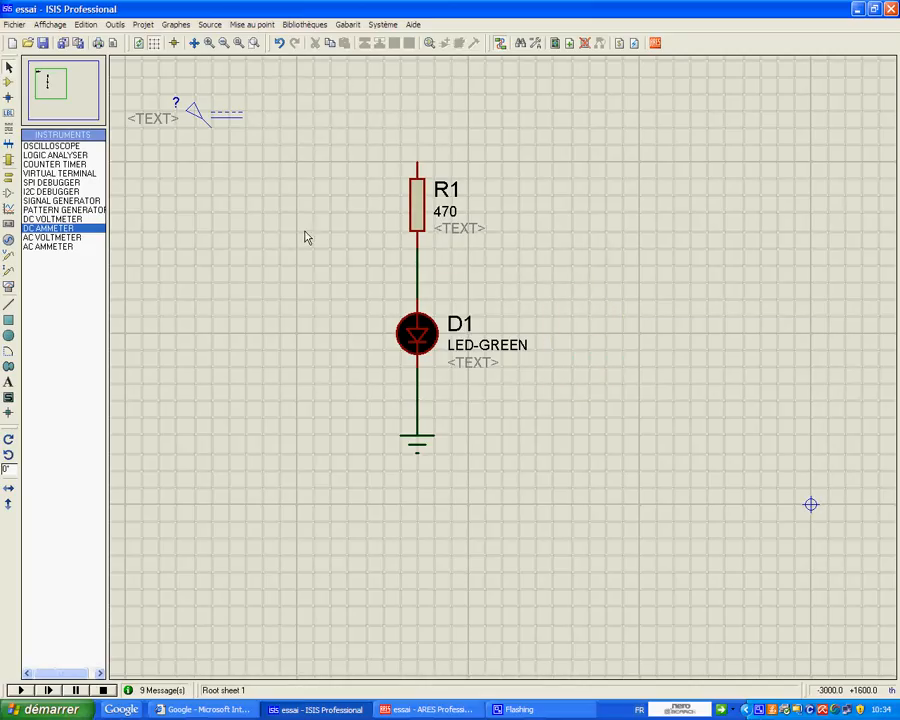
{"action": "right_click", "coordinate": [196, 115]}
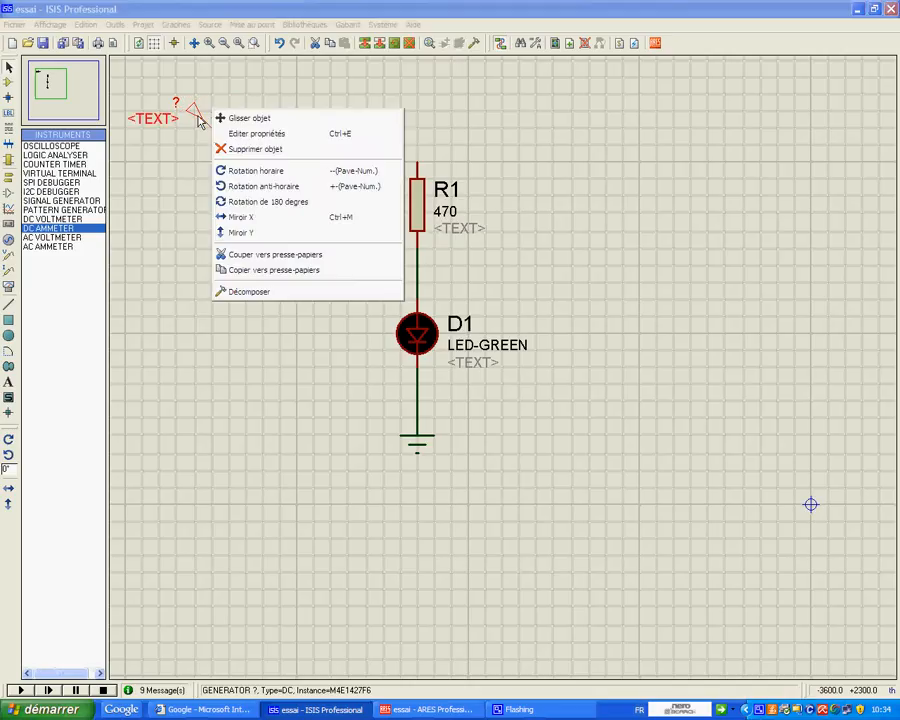
{"action": "right_click", "coordinate": [197, 117]}
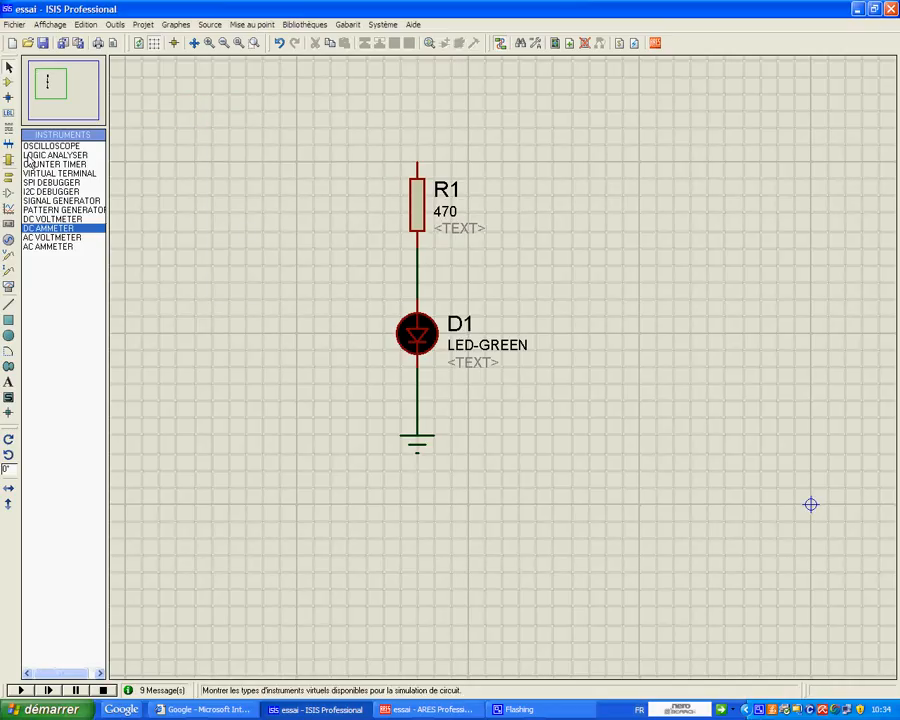
Step: Replace the green LED with the plain LED device, rotated to 270° and placed between the resistor and the ground
{"action": "right_click", "coordinate": [415, 343]}
{"action": "right_click", "coordinate": [415, 343]}
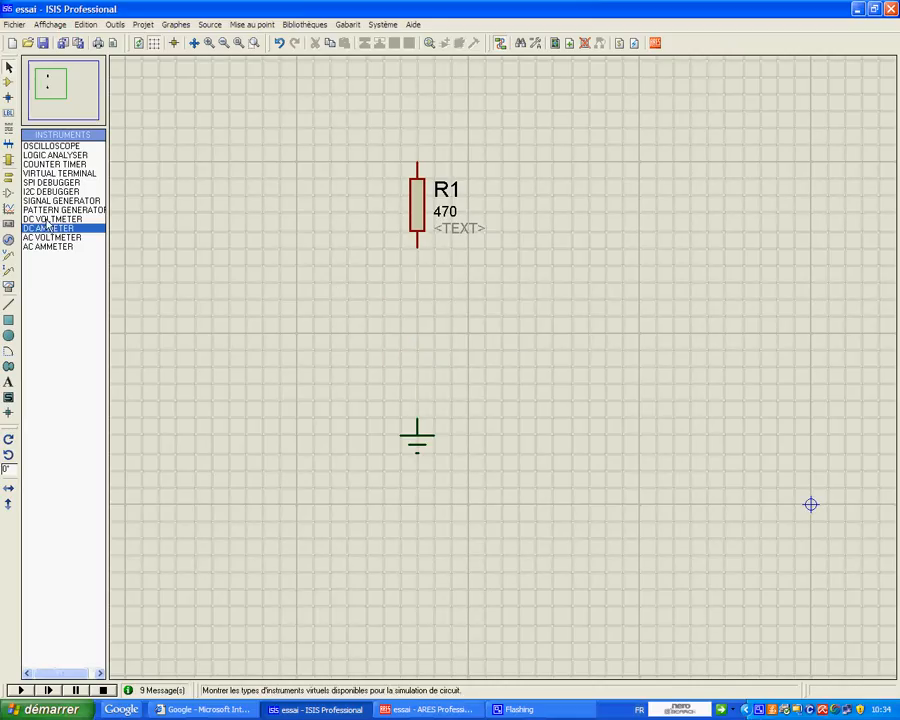
{"action": "left_click", "coordinate": [8, 82]}
{"action": "left_click", "coordinate": [32, 146]}
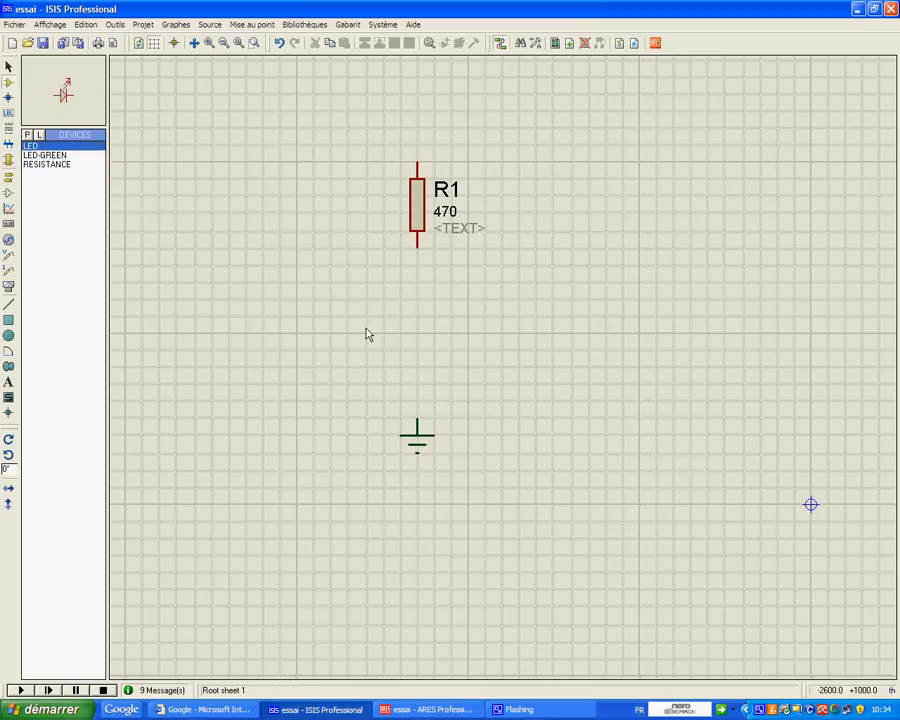
{"action": "left_click", "coordinate": [456, 352]}
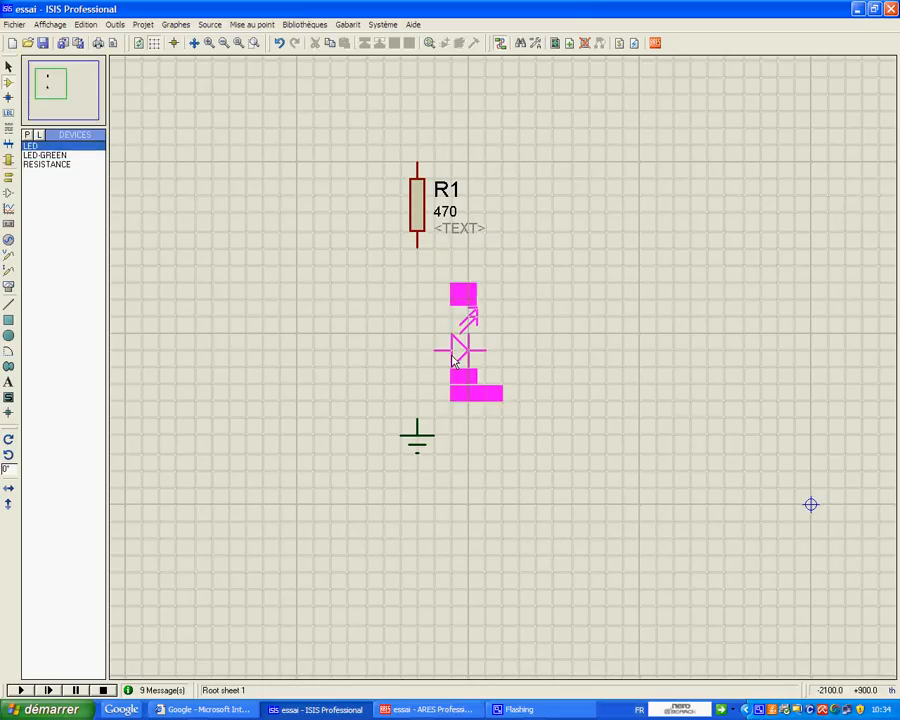
{"action": "key", "text": "KP_Add"}
{"action": "key", "text": "KP_Add"}
{"action": "key", "text": "KP_Add"}
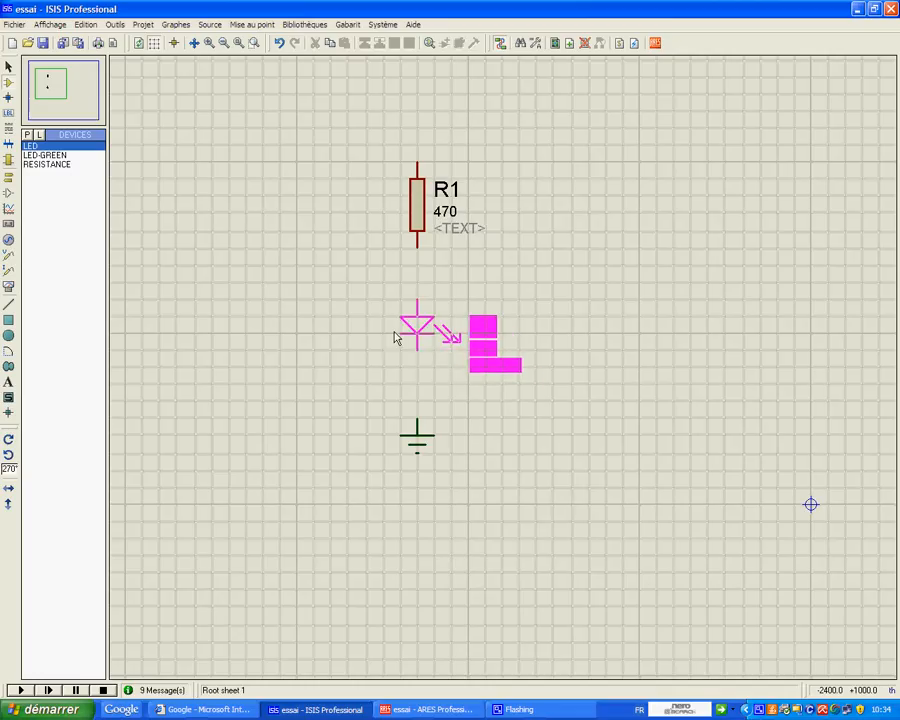
{"action": "left_click", "coordinate": [408, 330]}
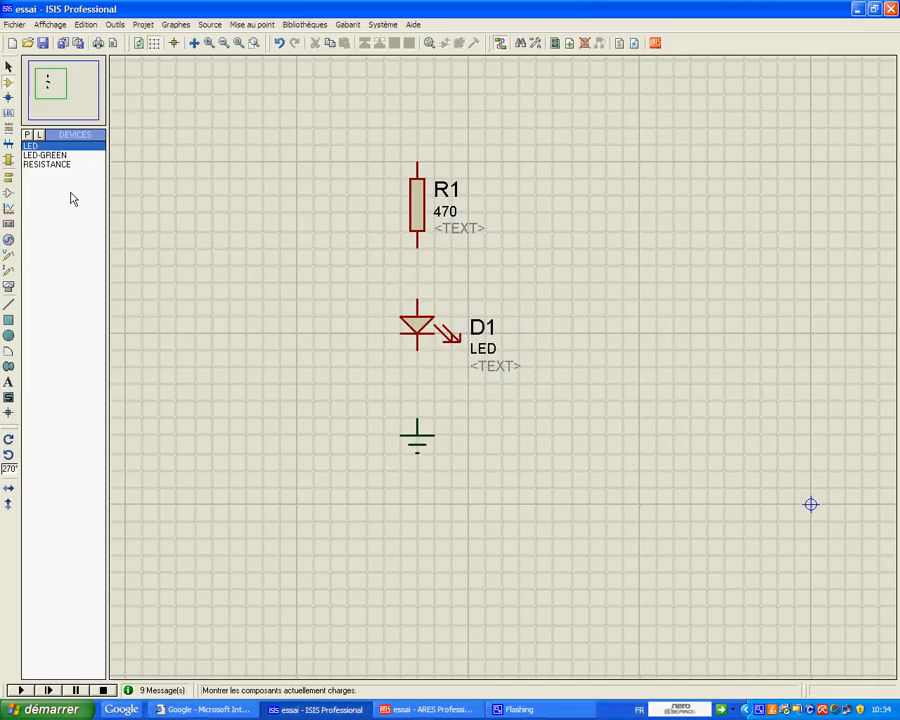
Step: Load the CONN2 connector from the unspecified library category and place it rotated to 180° to the left of the LED
{"action": "left_click", "coordinate": [27, 134]}
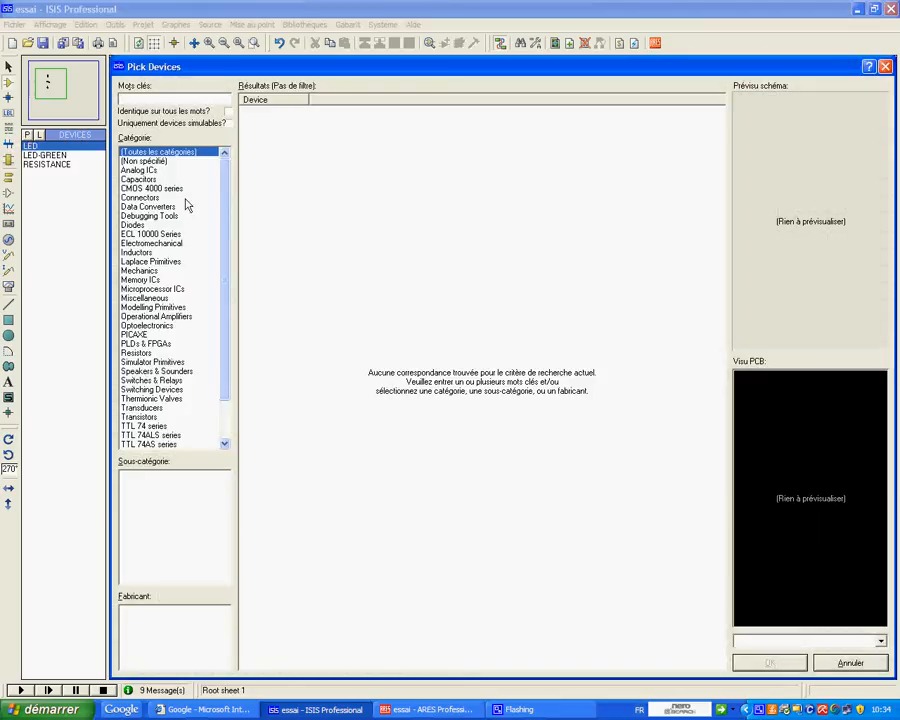
{"action": "left_click", "coordinate": [143, 161]}
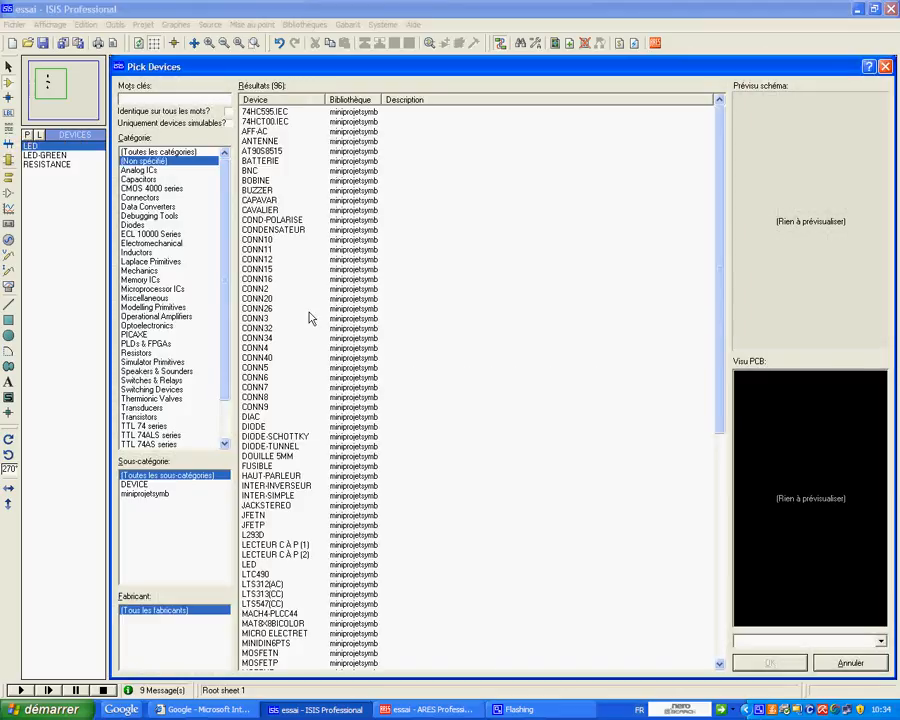
{"action": "left_click", "coordinate": [261, 290]}
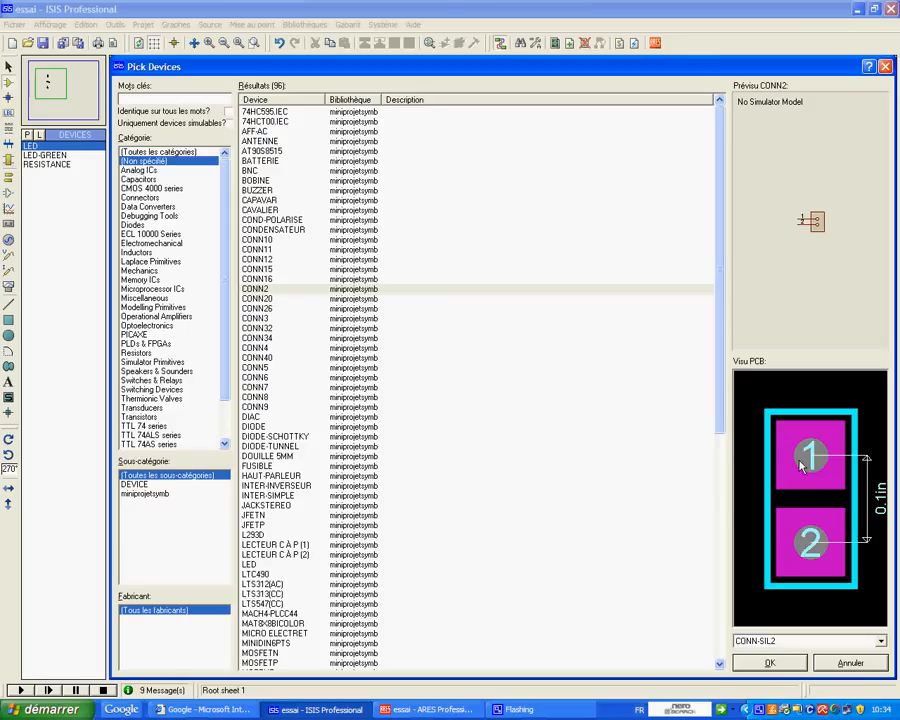
{"action": "left_click", "coordinate": [772, 664]}
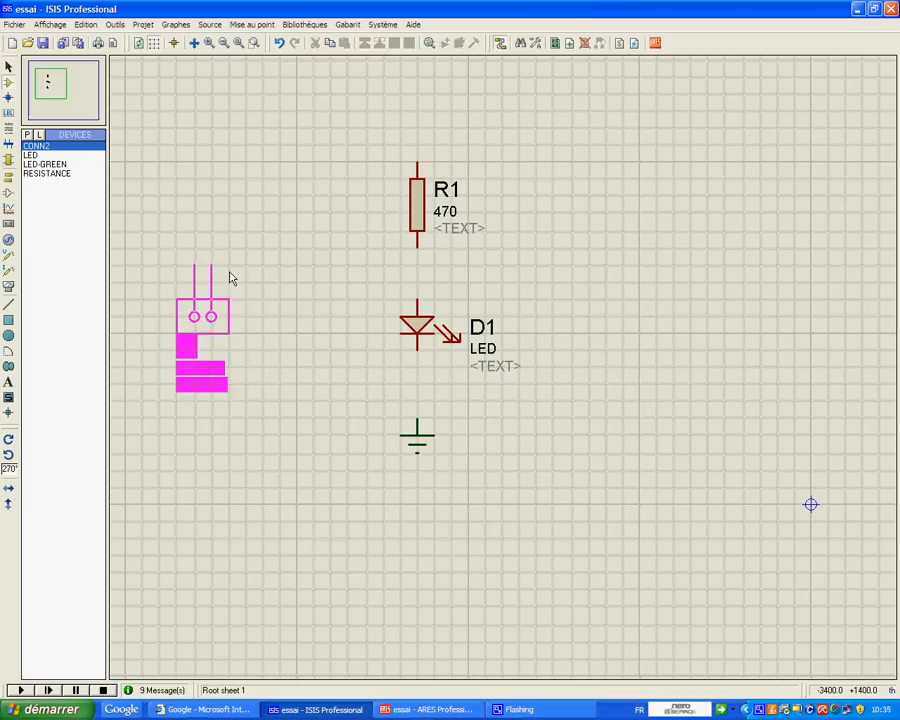
{"action": "key", "text": "KP_Add"}
{"action": "key", "text": "KP_Add"}
{"action": "key", "text": "KP_Add"}
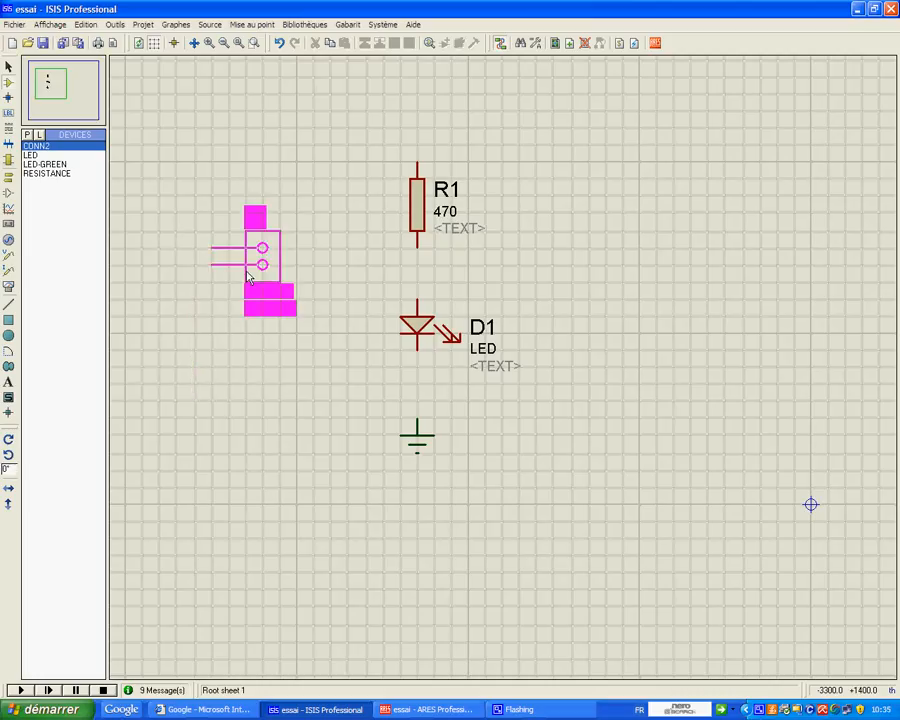
{"action": "left_click", "coordinate": [281, 280]}
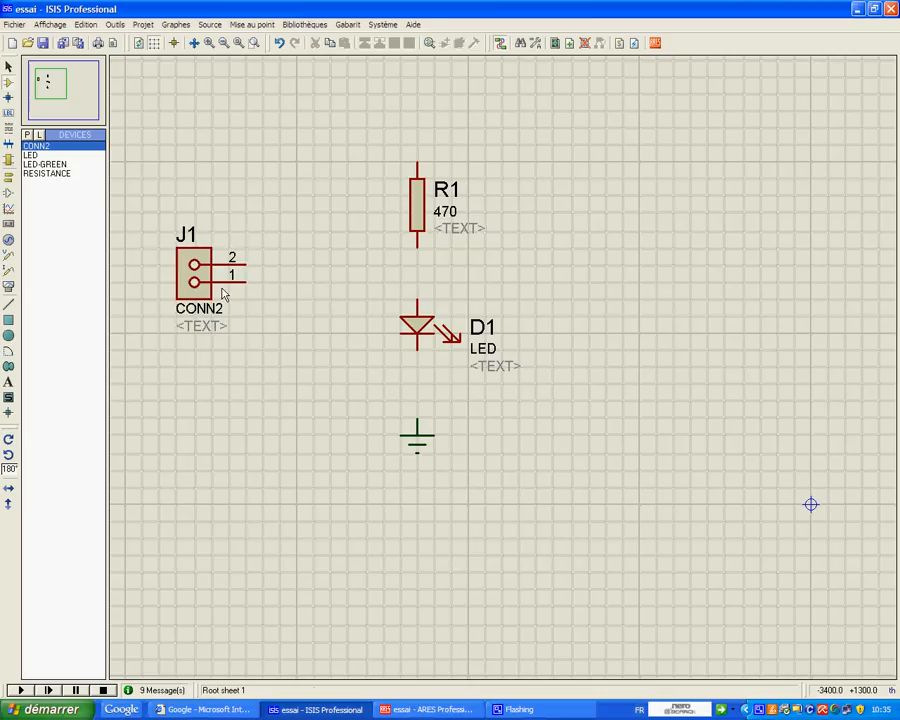
Step: Wire pin 1 of the connector and the ground terminal to the LED's cathode
{"action": "left_click", "coordinate": [249, 287]}
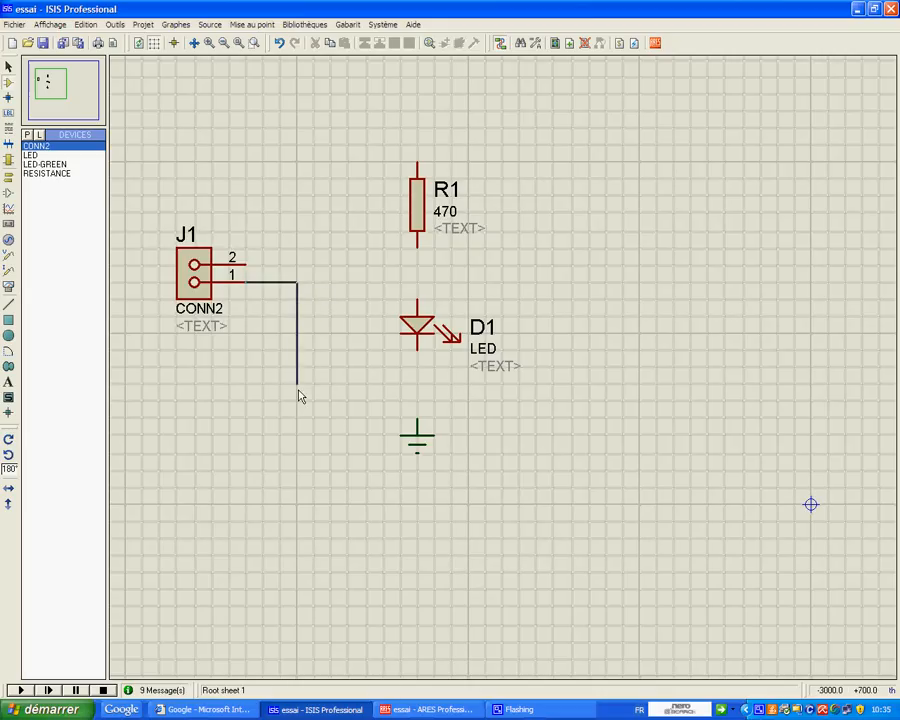
{"action": "left_click", "coordinate": [298, 394]}
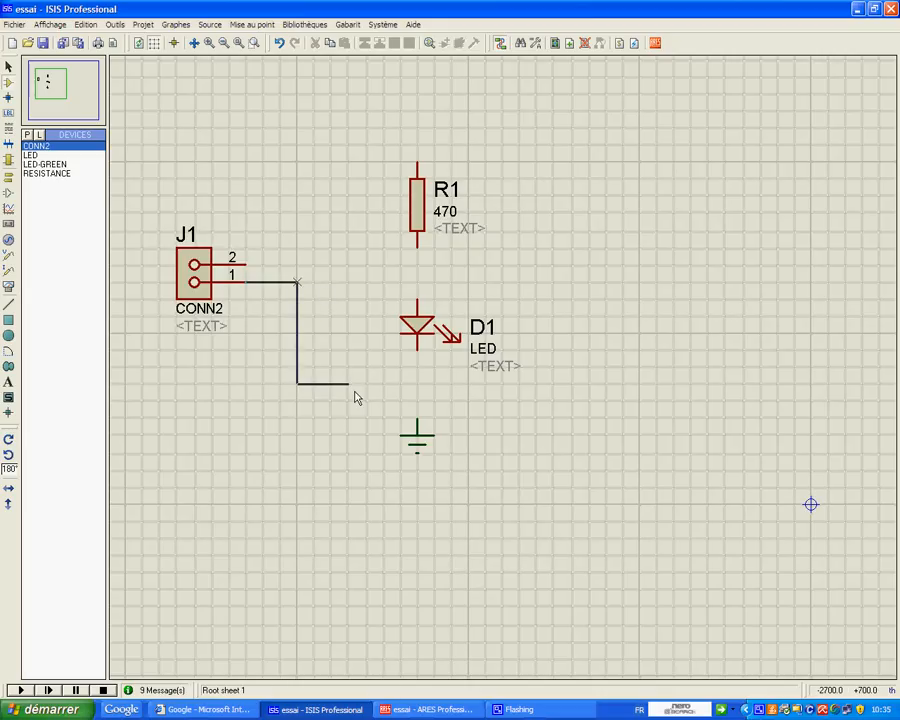
{"action": "left_click", "coordinate": [418, 358]}
{"action": "left_click", "coordinate": [420, 390]}
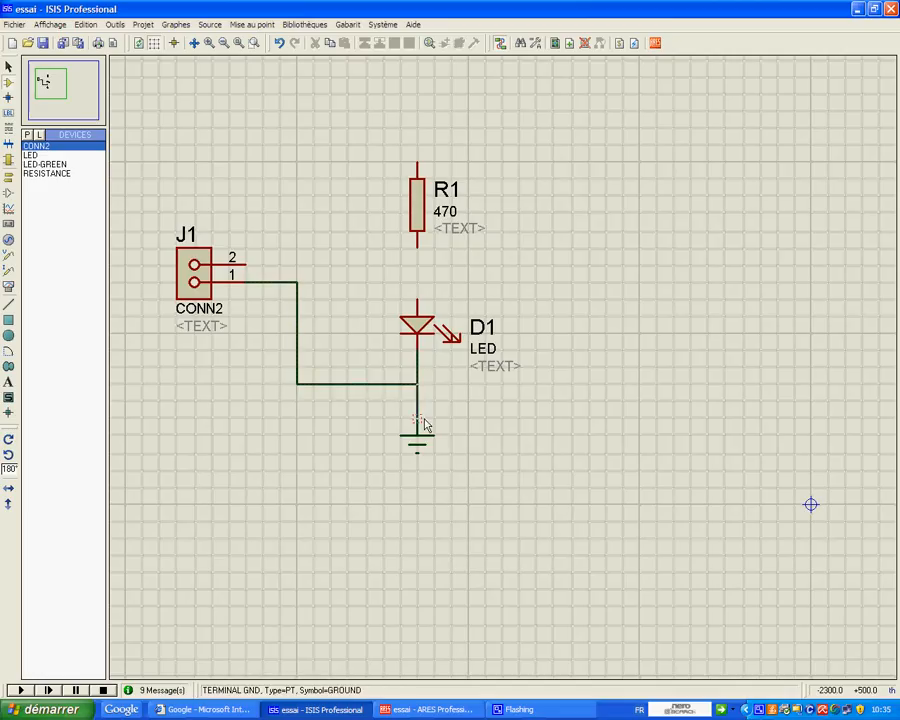
{"action": "left_click", "coordinate": [424, 422]}
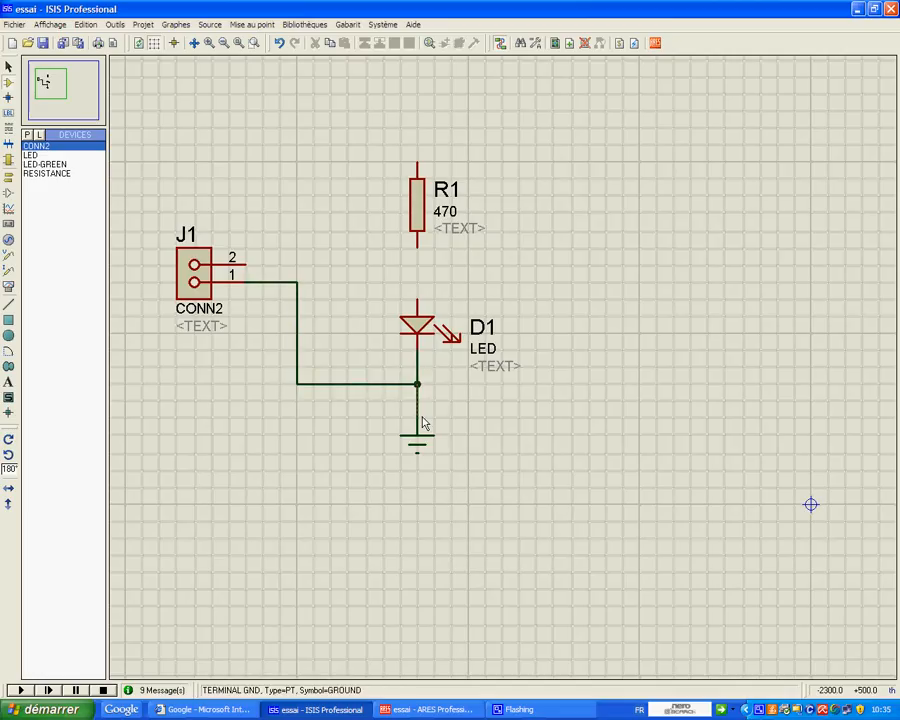
Step: Wire pin 2 of the connector to the resistor's upper pin, and the resistor's lower pin to the LED's anode
{"action": "left_click", "coordinate": [246, 265]}
{"action": "left_click", "coordinate": [331, 263]}
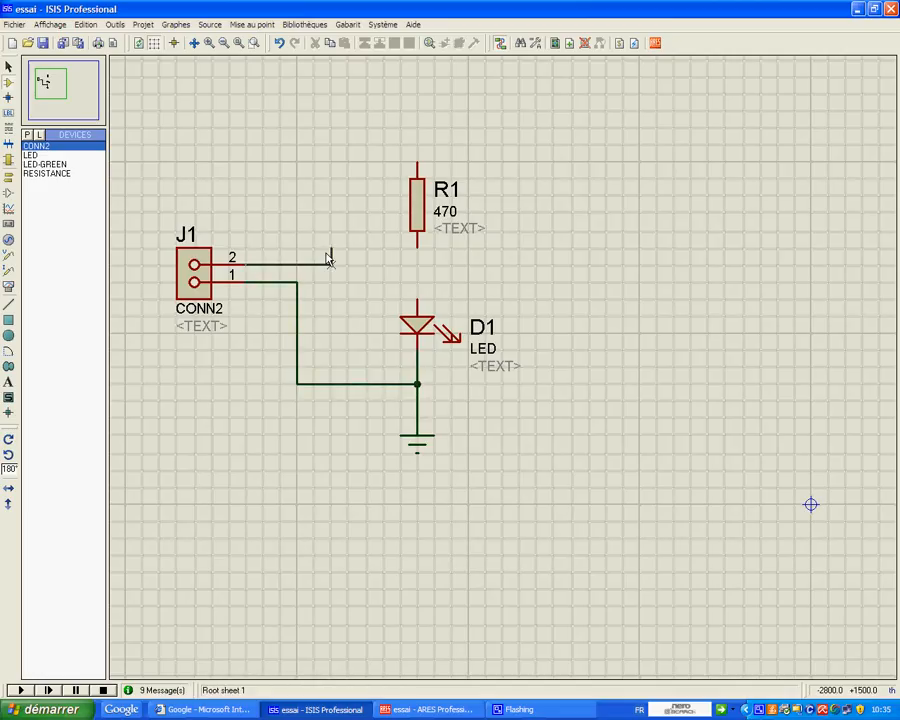
{"action": "left_click", "coordinate": [332, 128]}
{"action": "left_click", "coordinate": [417, 128]}
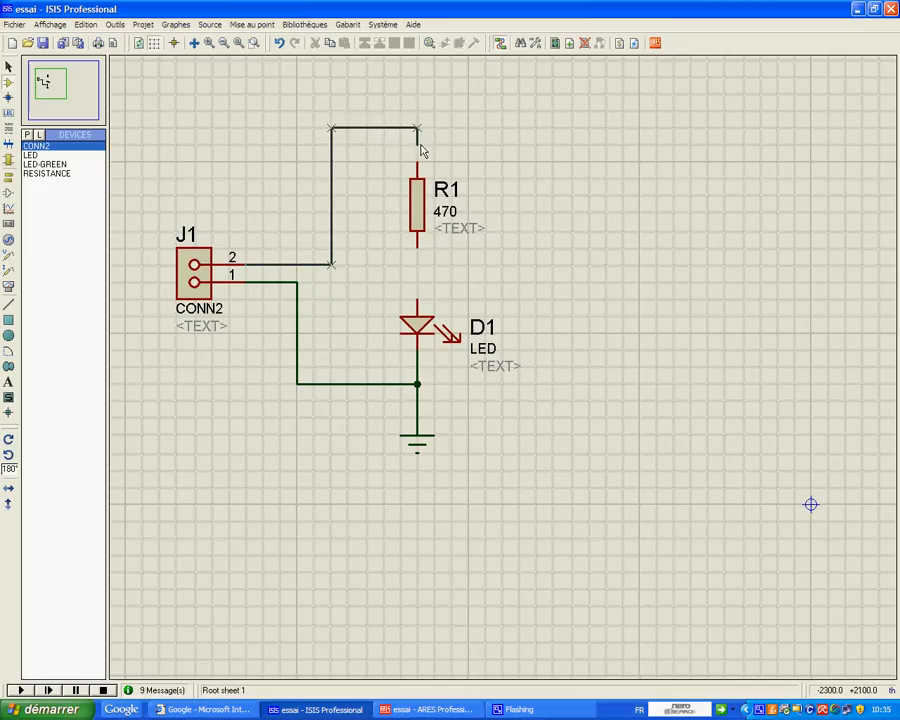
{"action": "left_click", "coordinate": [417, 166]}
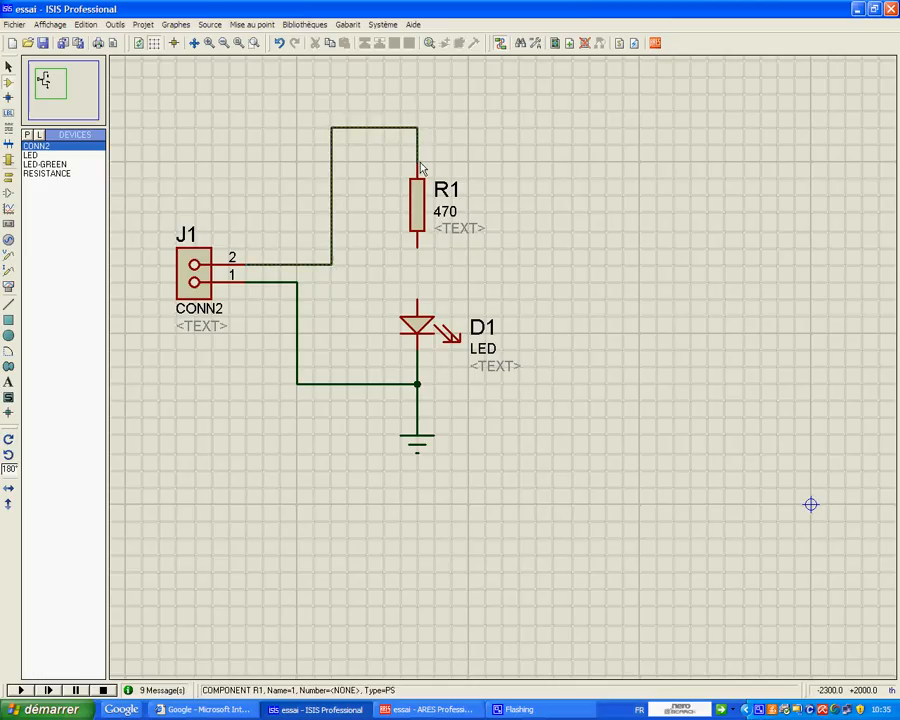
{"action": "left_click", "coordinate": [418, 248]}
{"action": "left_click", "coordinate": [418, 306]}
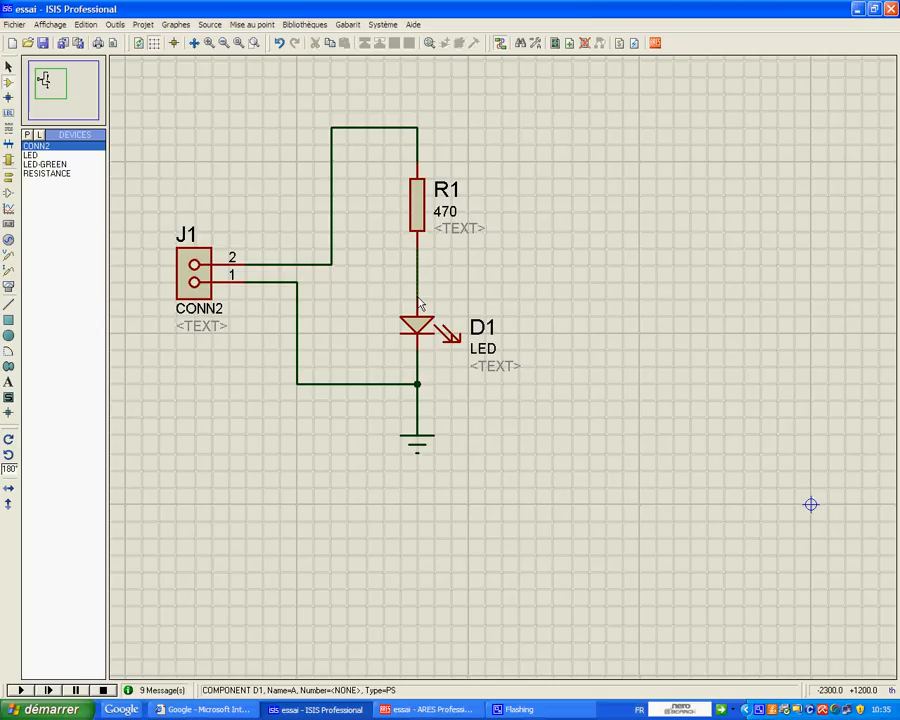
Step: Save the project, and compile and review its netlist in SDF format with physical mode, whole-project scope and flattened depth
{"action": "left_click", "coordinate": [42, 43]}
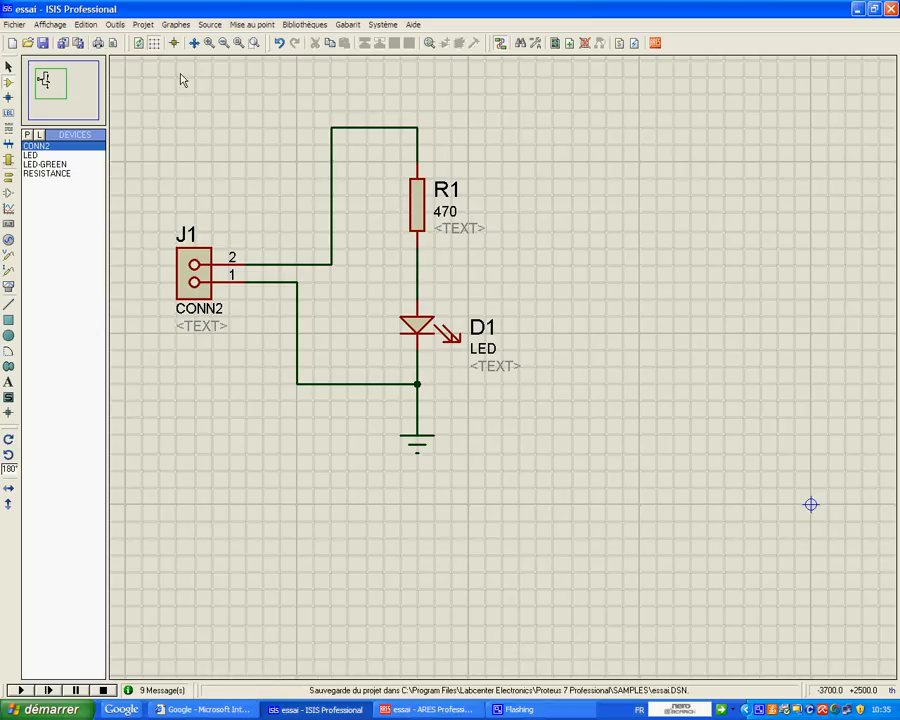
{"action": "left_click", "coordinate": [144, 24]}
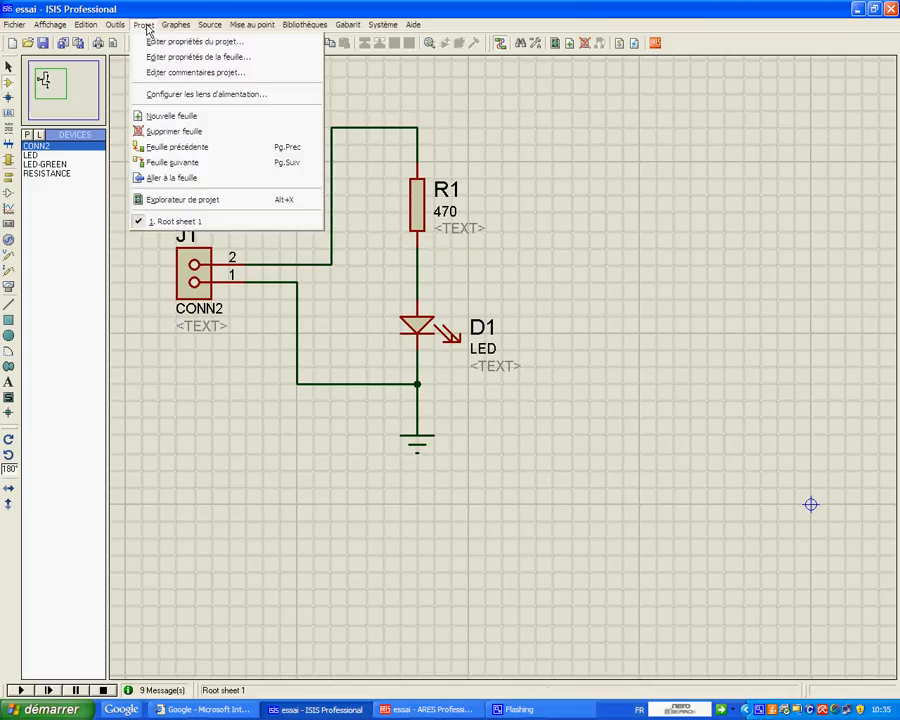
{"action": "mouse_move", "coordinate": [118, 26]}
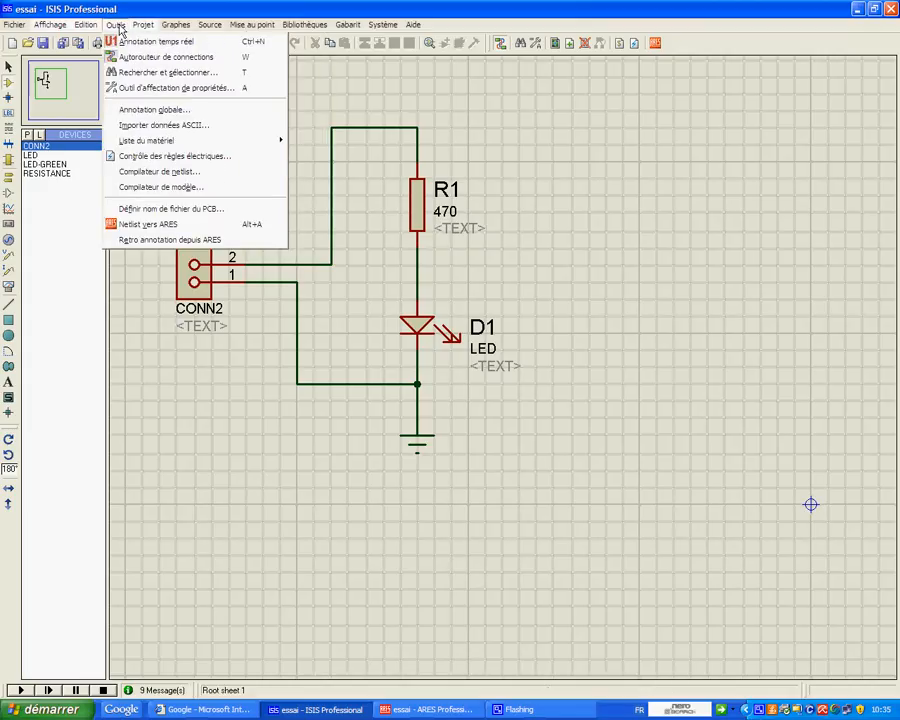
{"action": "left_click", "coordinate": [157, 176]}
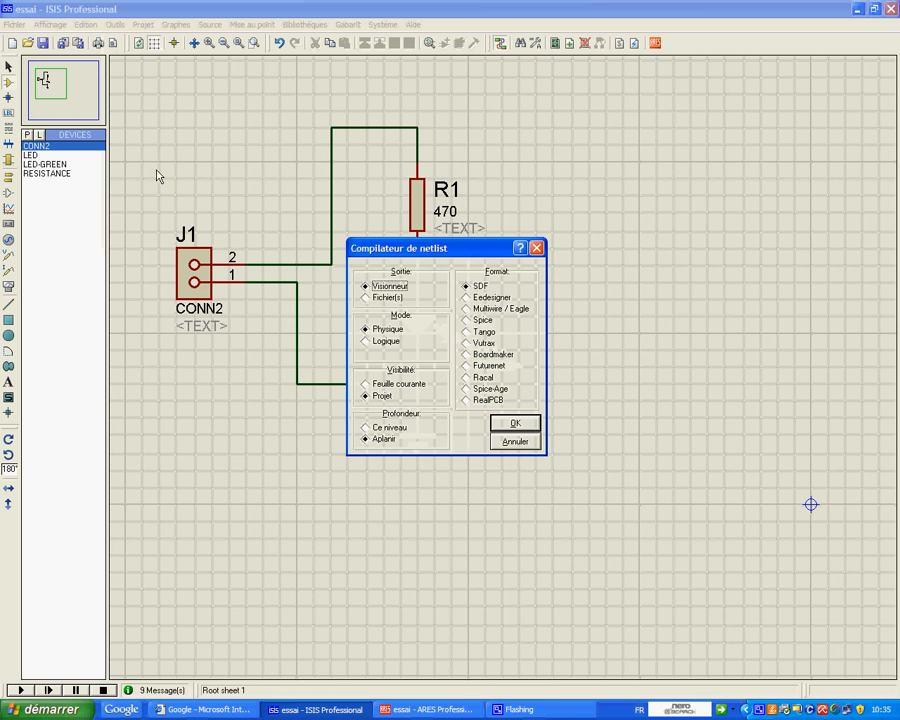
{"action": "left_click", "coordinate": [516, 423]}
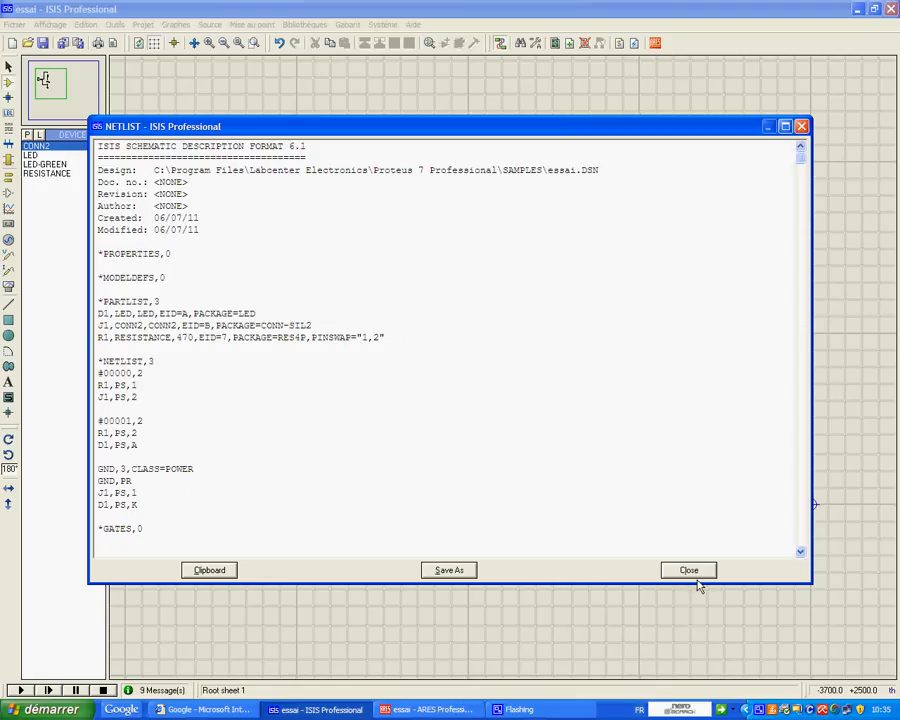
{"action": "left_click", "coordinate": [817, 557]}
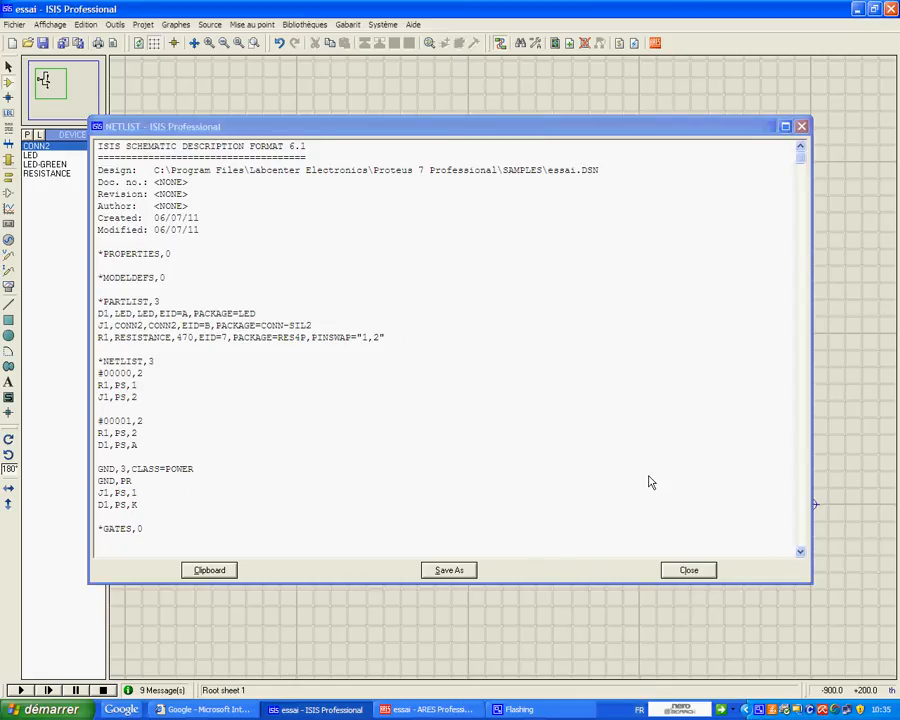
{"action": "left_click", "coordinate": [687, 571]}
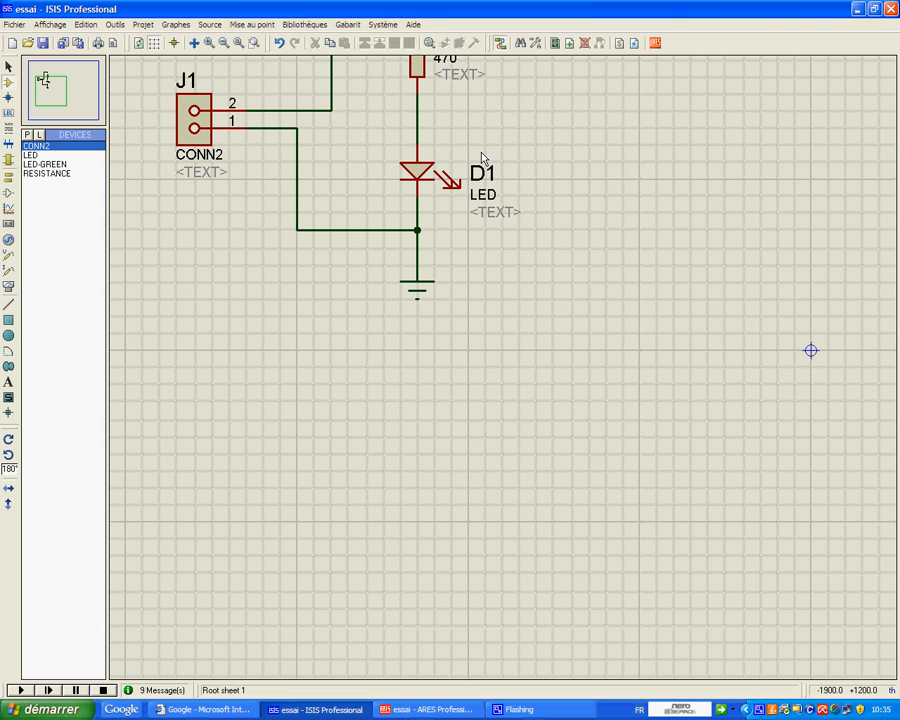
Step: Generate the netlist from the finished connector, resistor and LED schematic and transfer it to ARES
{"action": "scroll", "coordinate": [476, 144], "scroll_direction": "up", "scroll_amount": 1}
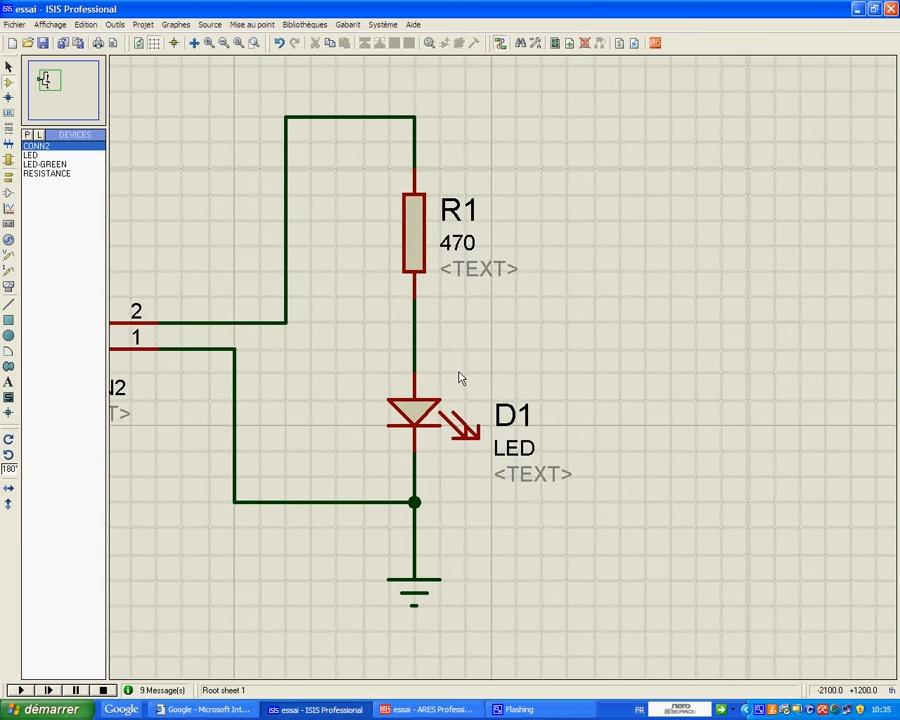
{"action": "scroll", "coordinate": [459, 377], "scroll_direction": "down", "scroll_amount": 1}
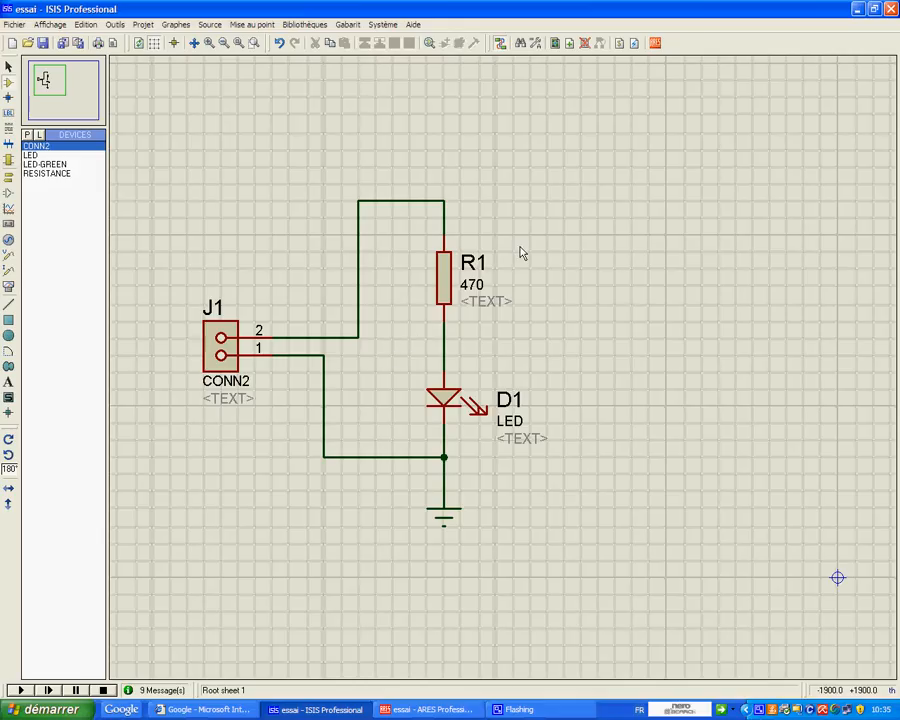
{"action": "left_click", "coordinate": [655, 44]}
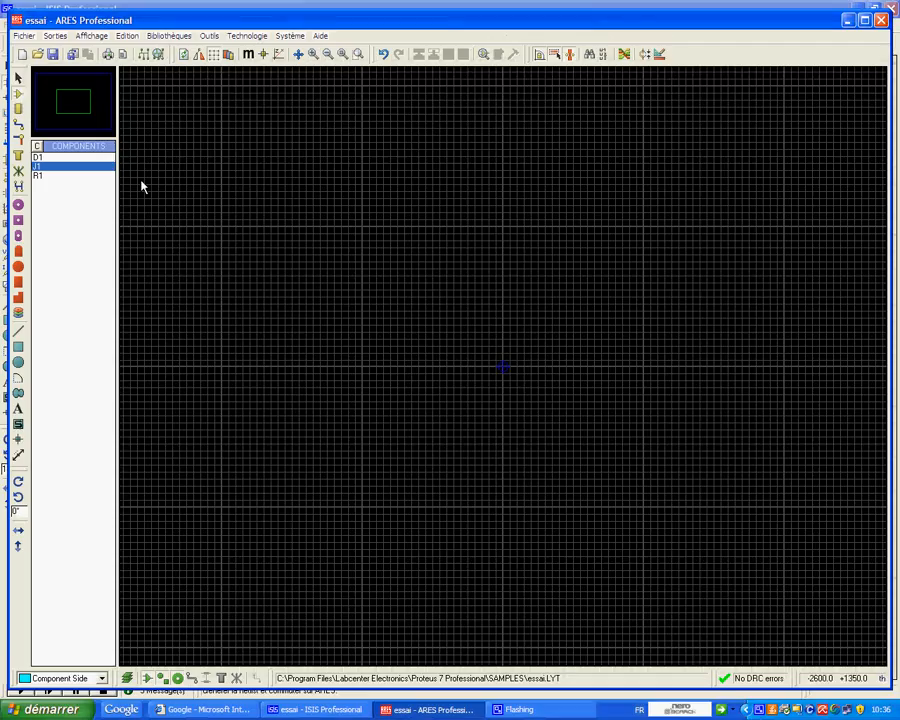
Step: Place LED D1 in the ARES layout at about X -1000 th, Y +500 th
{"action": "left_click", "coordinate": [38, 157]}
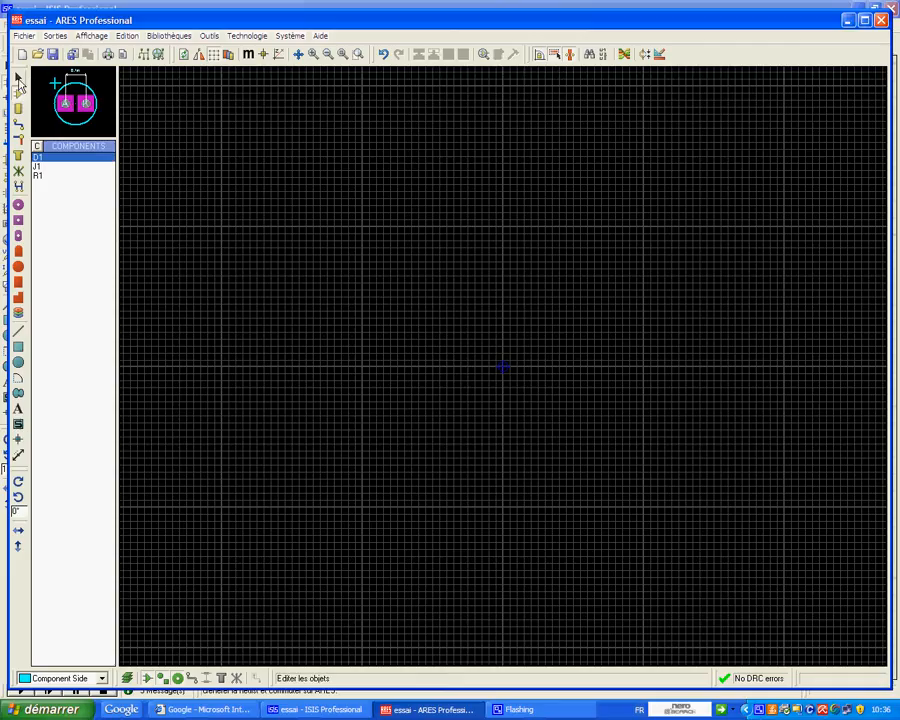
{"action": "left_click", "coordinate": [19, 110]}
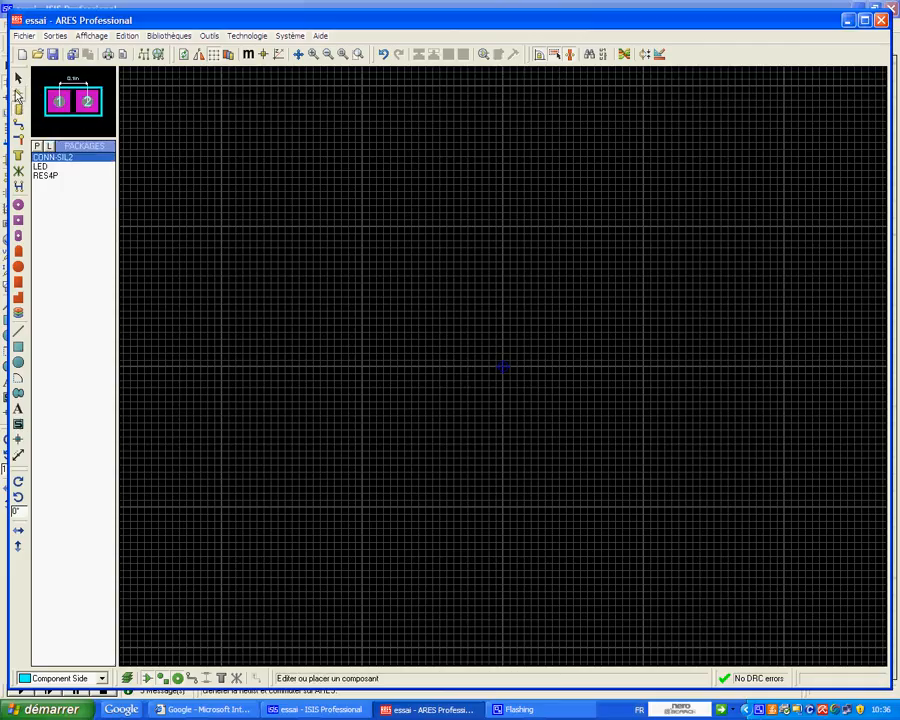
{"action": "left_click", "coordinate": [17, 95]}
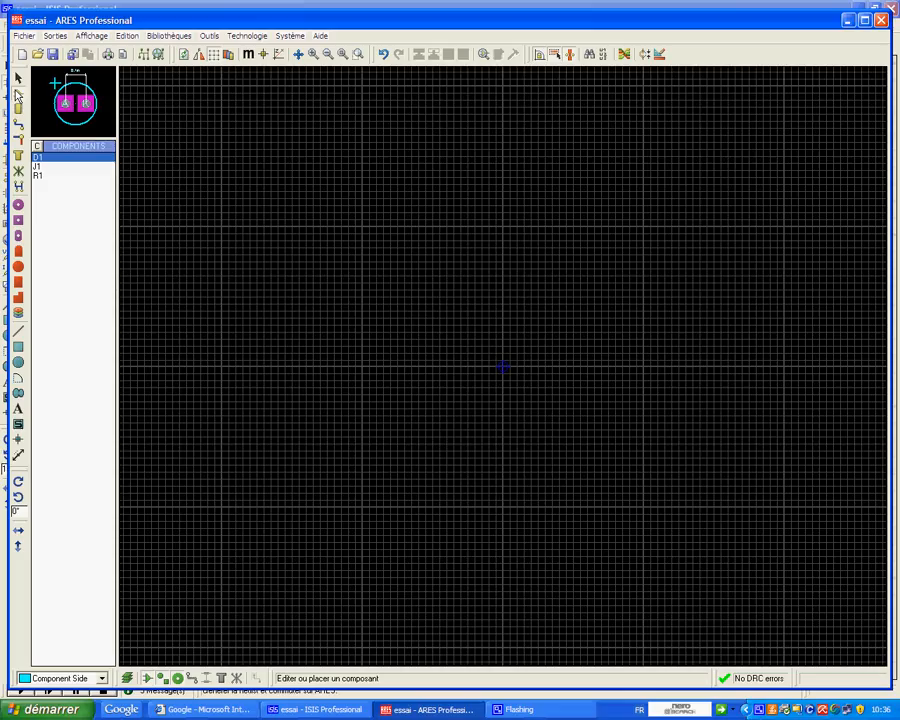
{"action": "left_click", "coordinate": [17, 79]}
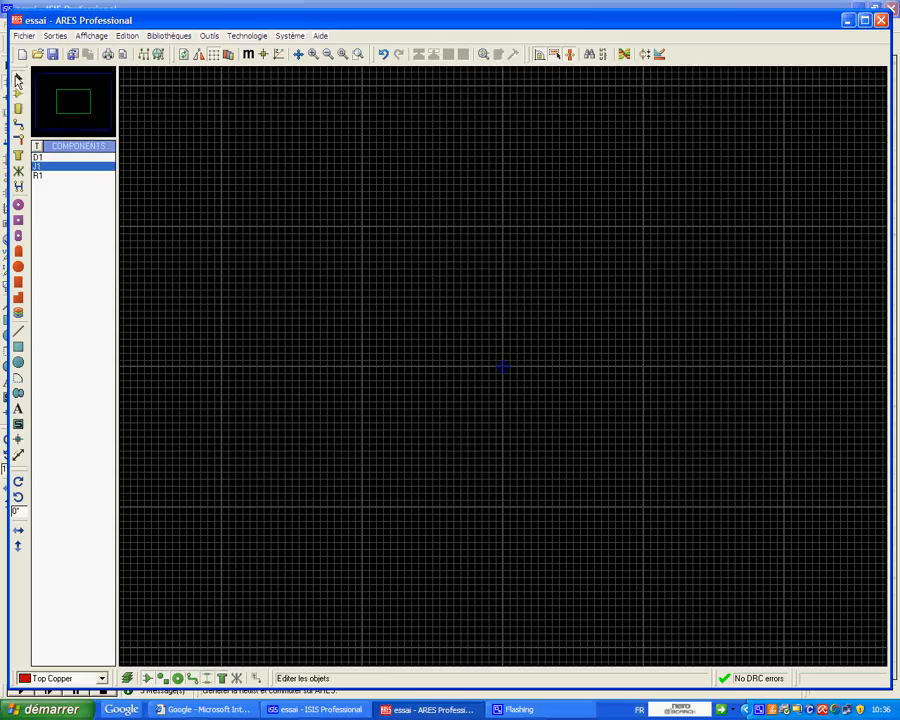
{"action": "left_click", "coordinate": [38, 158]}
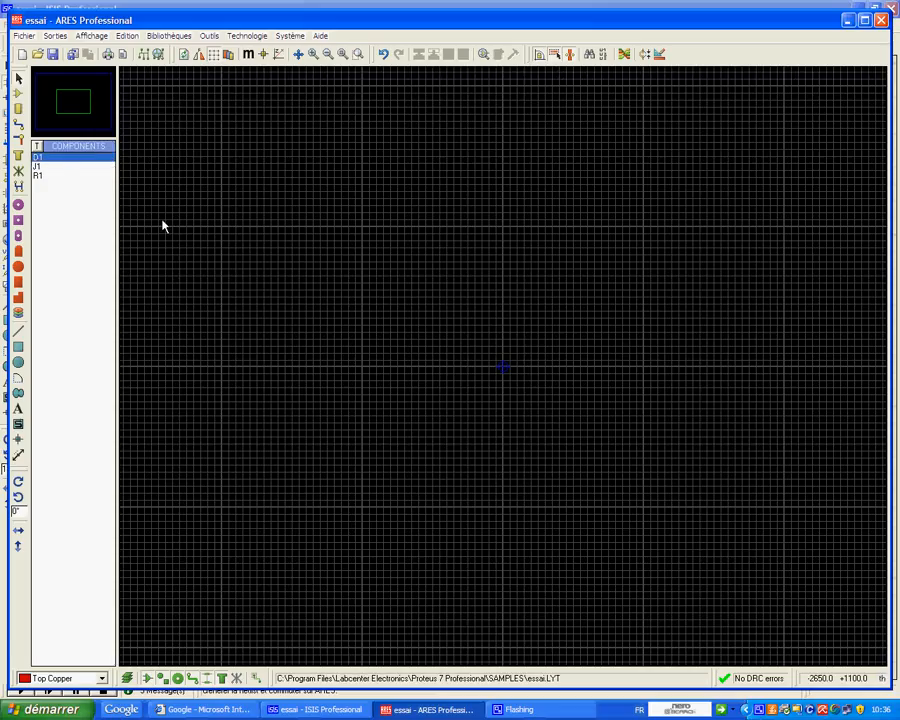
{"action": "left_click", "coordinate": [17, 94]}
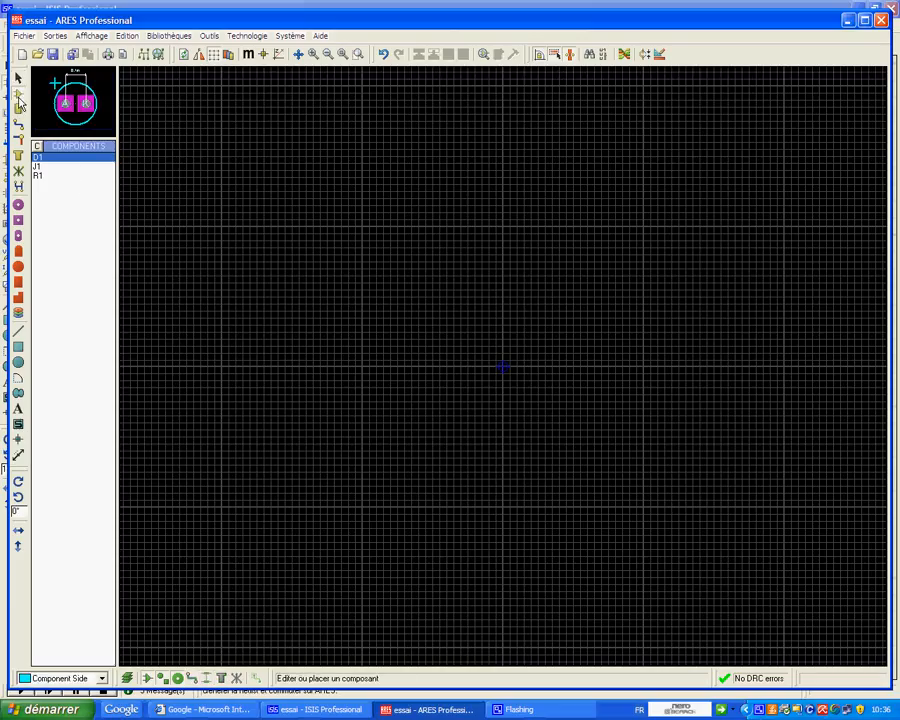
{"action": "left_click", "coordinate": [263, 308]}
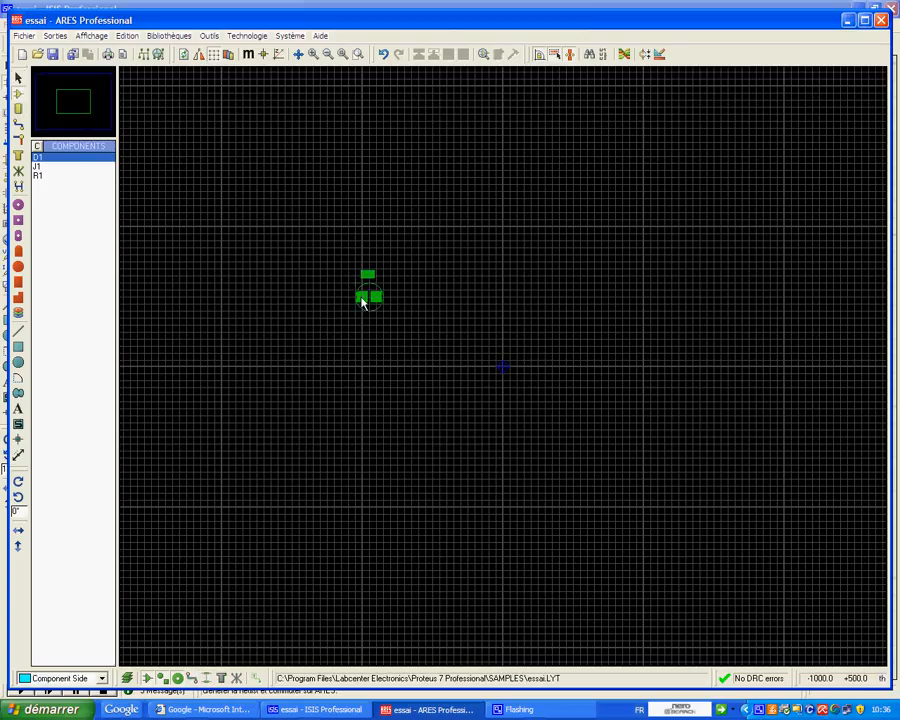
{"action": "left_click", "coordinate": [363, 302]}
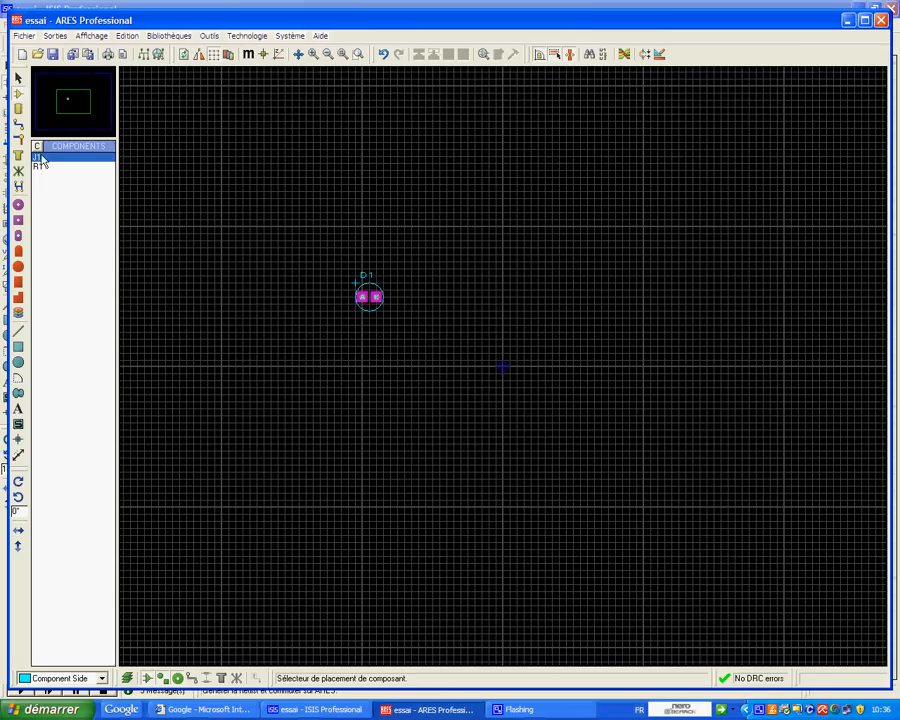
Step: Place connector J1 to the right of D1 at about -650, +500 th, and resistor R1 rotated to 180° below them at about -900, +200 th
{"action": "left_click", "coordinate": [40, 157]}
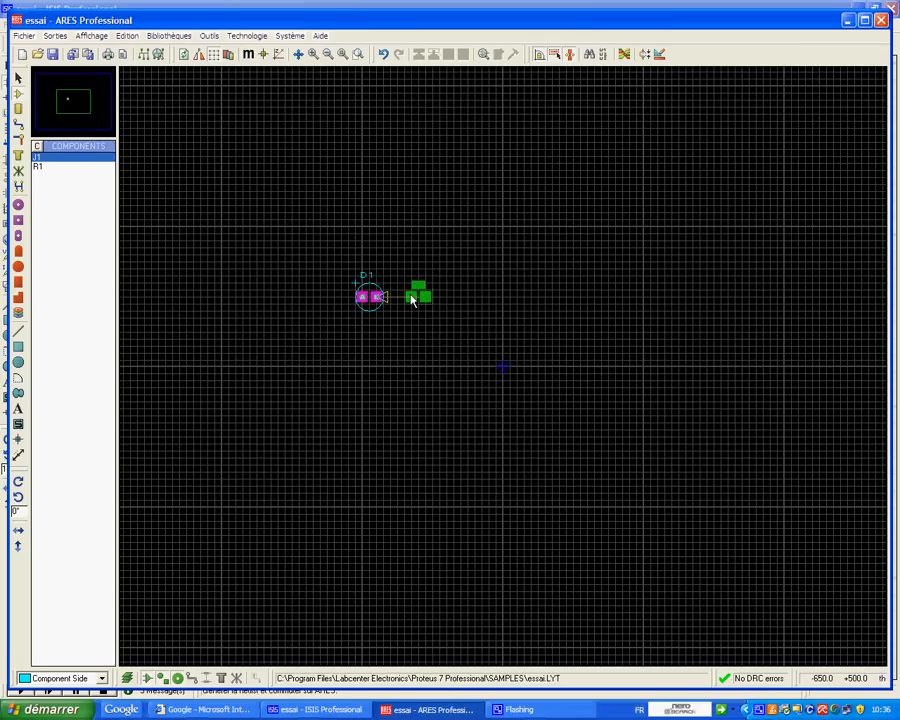
{"action": "left_click", "coordinate": [411, 299]}
{"action": "left_click", "coordinate": [68, 159]}
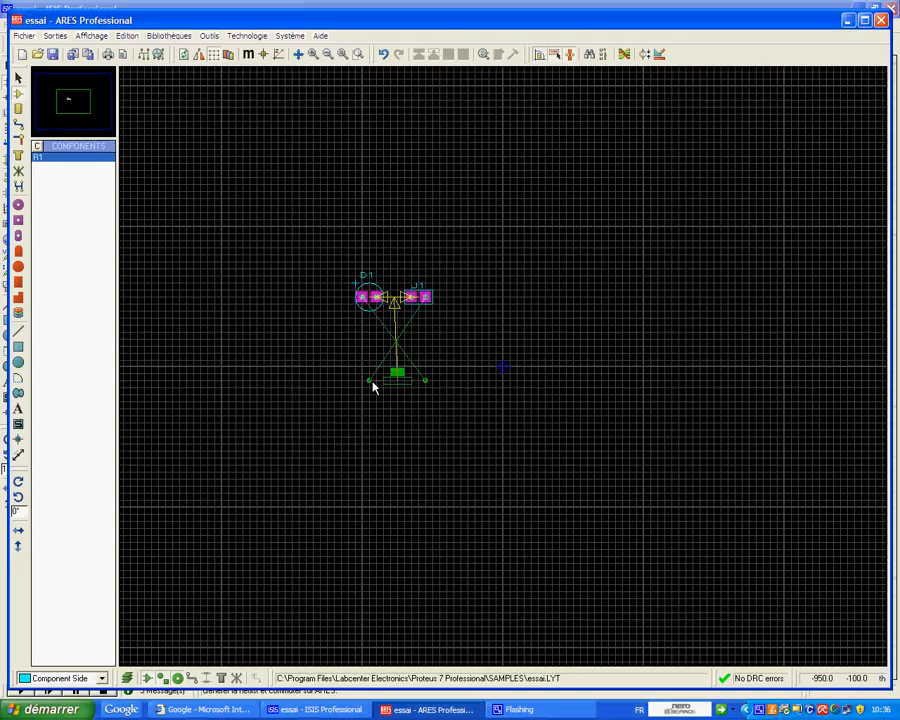
{"action": "key", "text": "KP_Add"}
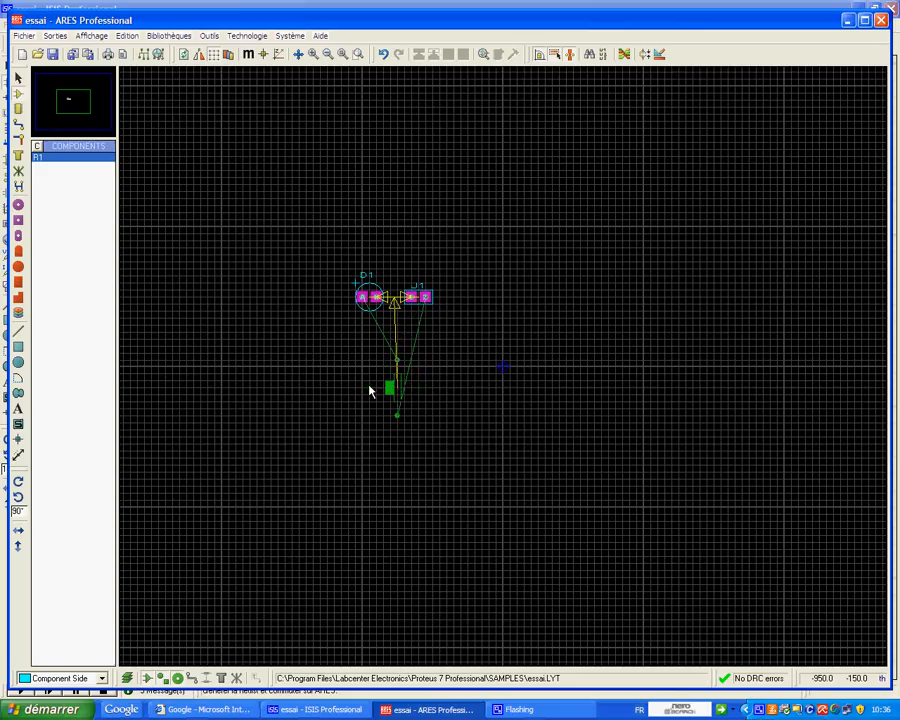
{"action": "key", "text": "KP_Add"}
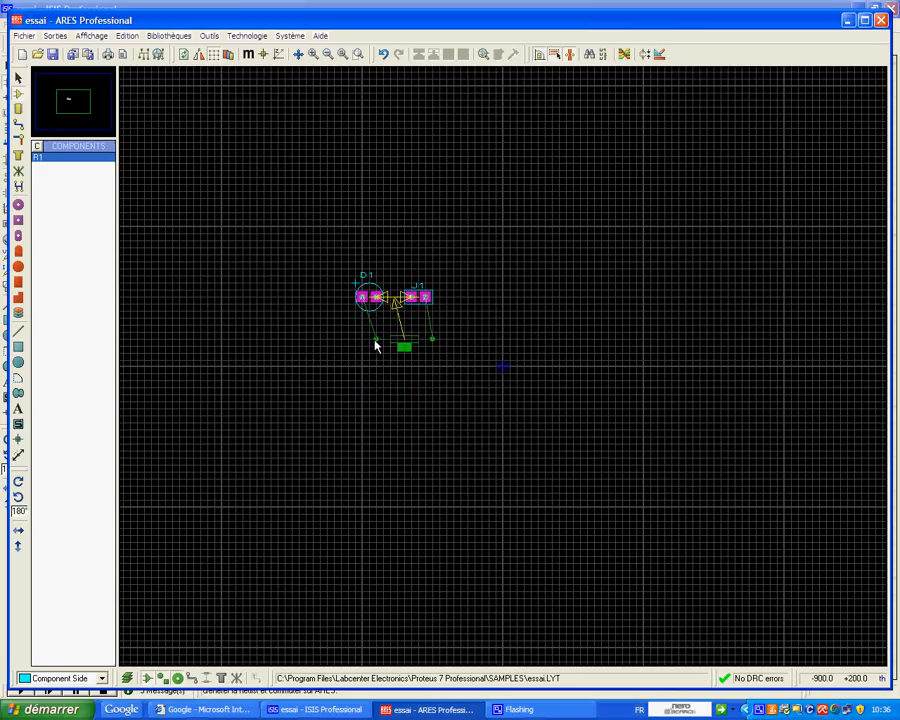
{"action": "left_click", "coordinate": [374, 339]}
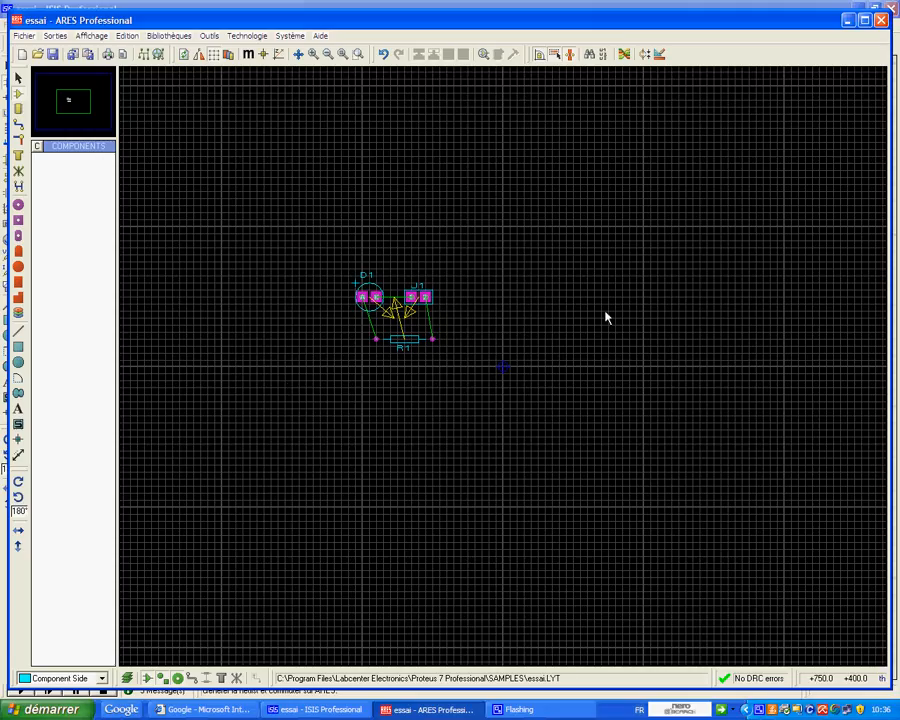
Step: Open the design rules manager's net classes and set the POWER class's trace style to T30
{"action": "left_click", "coordinate": [660, 56]}
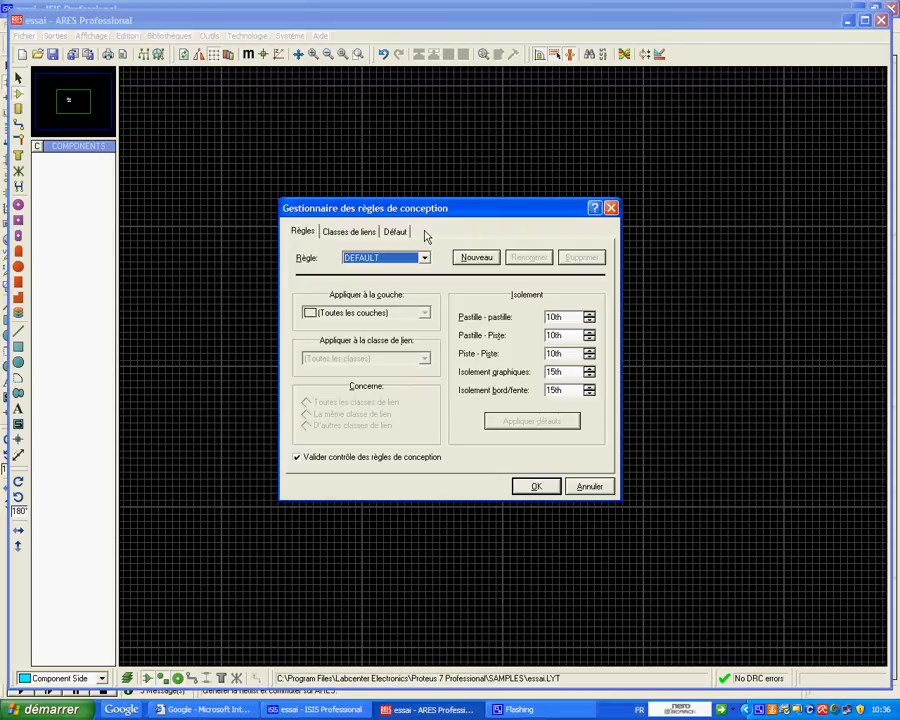
{"action": "left_click", "coordinate": [362, 236]}
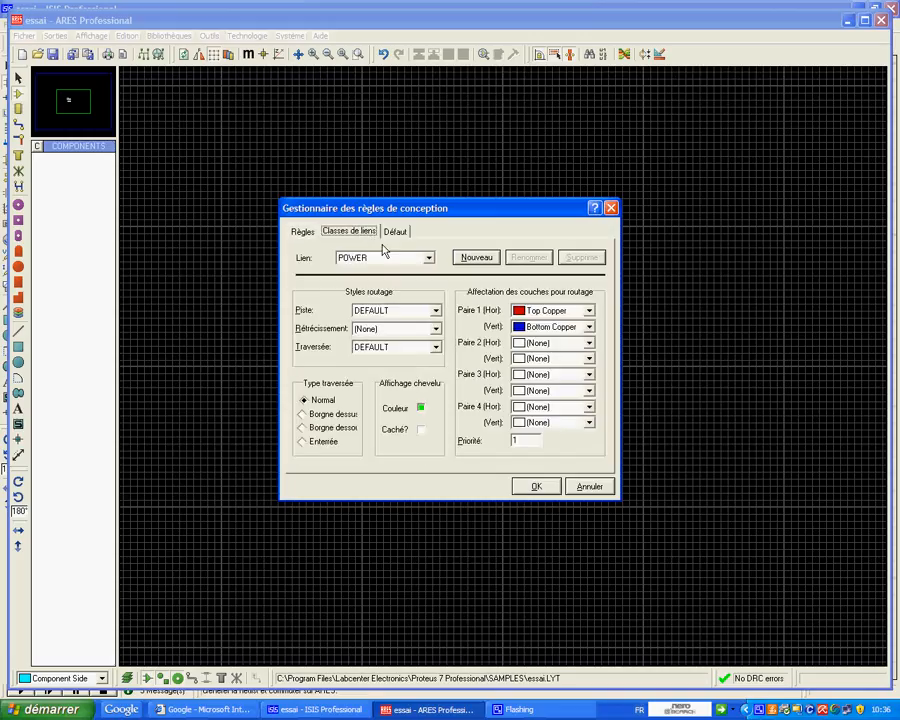
{"action": "left_click", "coordinate": [436, 312]}
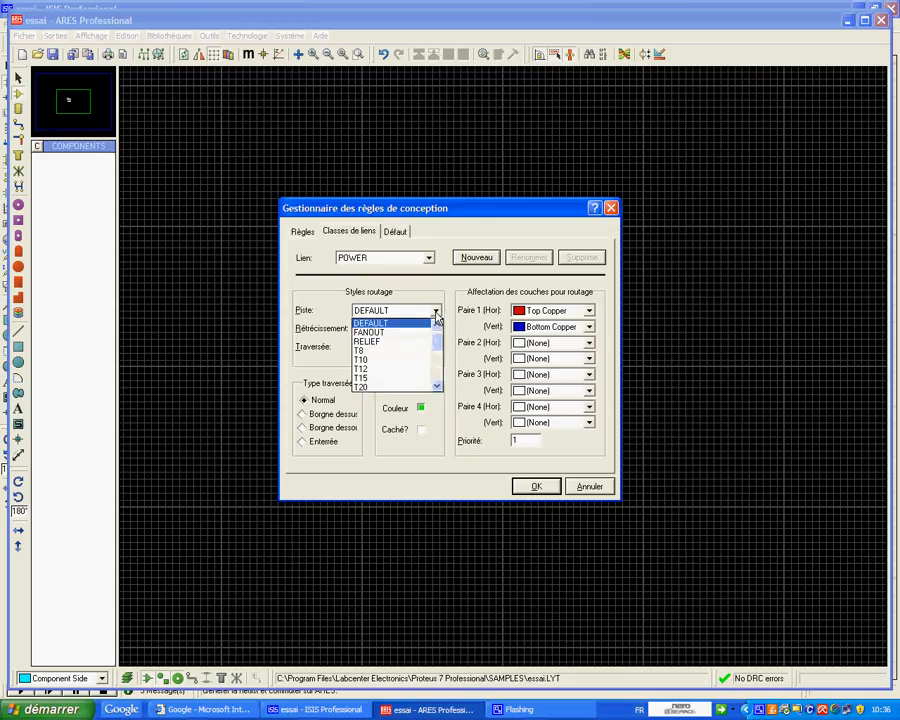
{"action": "left_click", "coordinate": [436, 386]}
{"action": "left_click", "coordinate": [436, 386]}
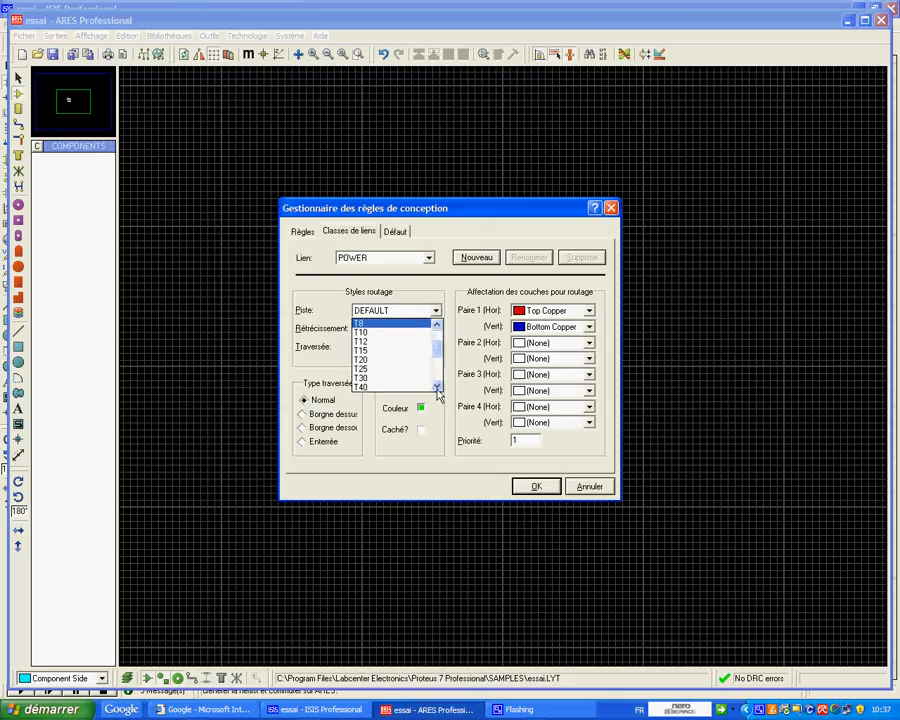
{"action": "left_click", "coordinate": [436, 386]}
{"action": "left_click", "coordinate": [387, 370]}
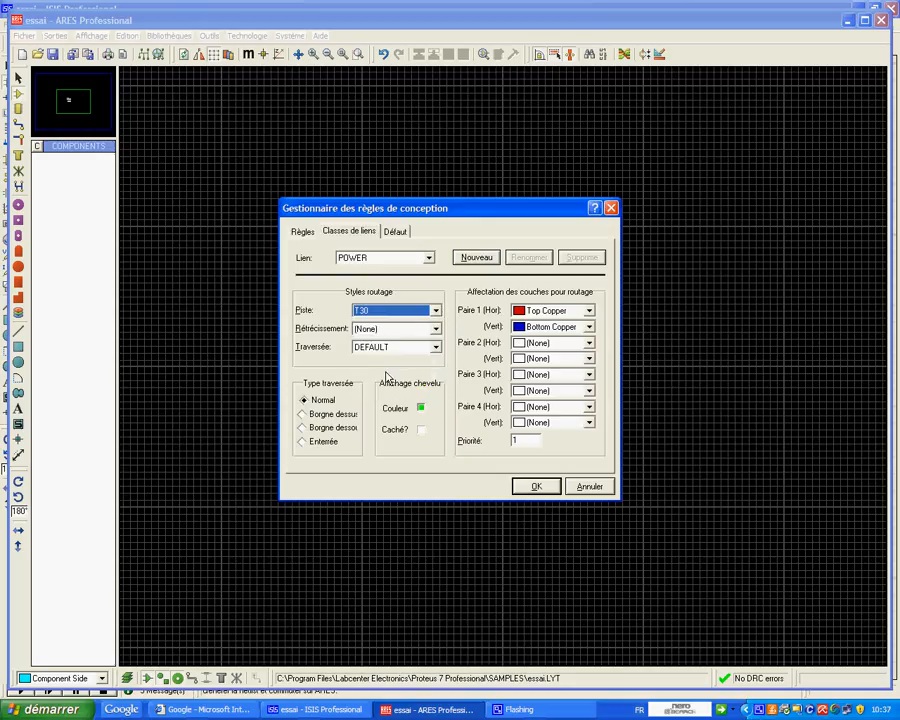
Step: Give the POWER net class neck style T10, via style V80 and Top Copper as its pair 1 vertical routing layer
{"action": "left_click", "coordinate": [436, 330]}
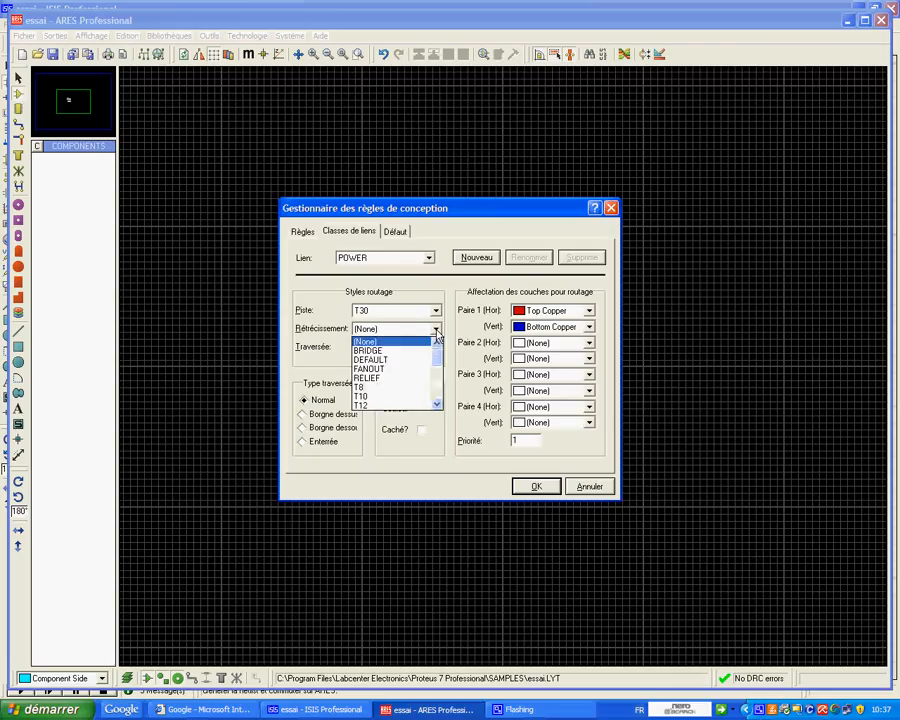
{"action": "left_click", "coordinate": [436, 405]}
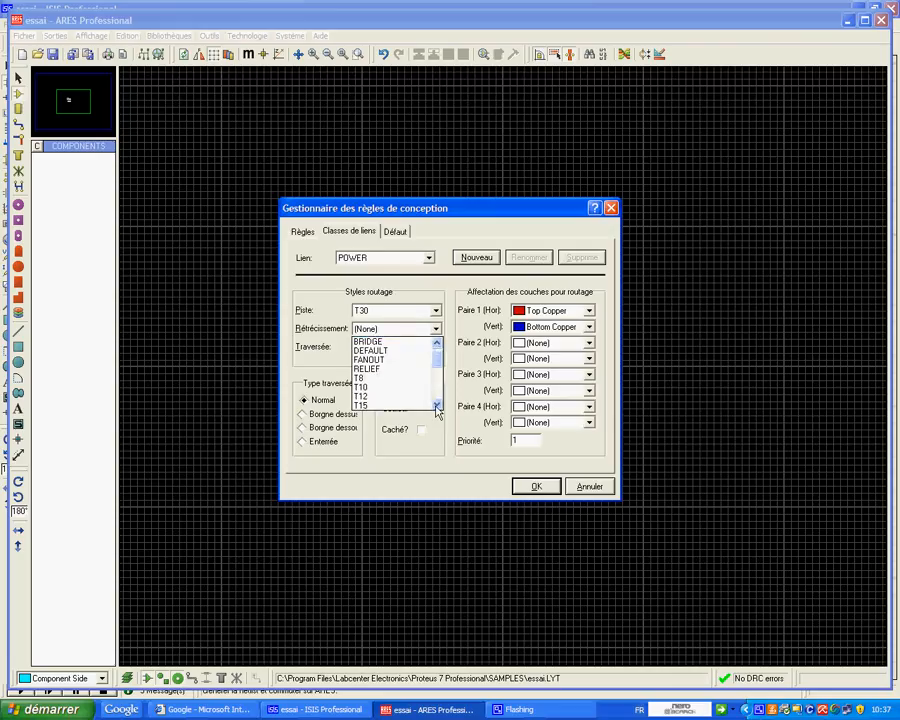
{"action": "left_click", "coordinate": [436, 405]}
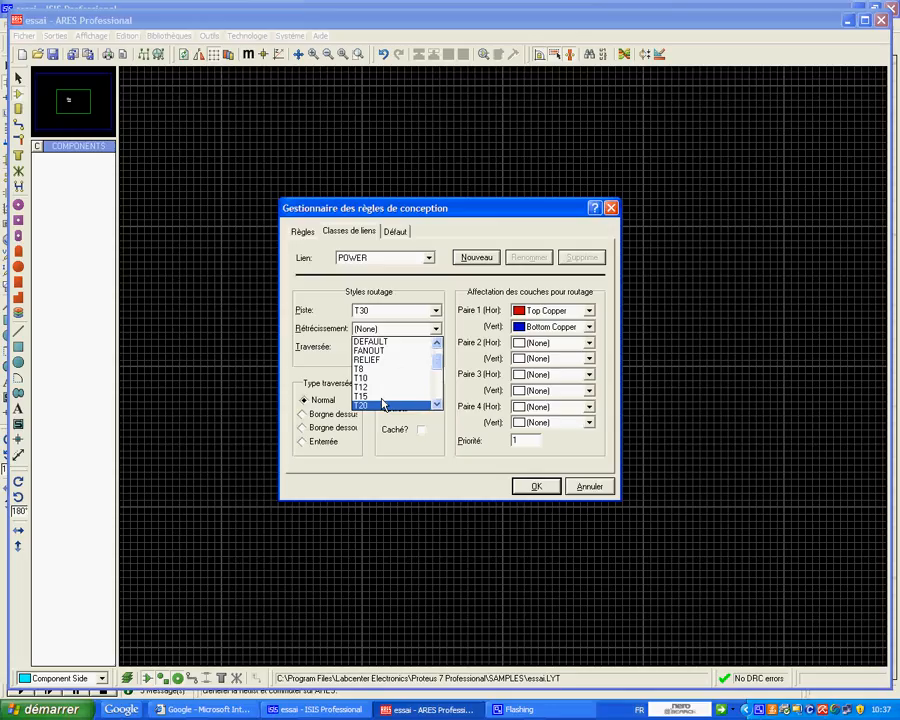
{"action": "left_click", "coordinate": [380, 378]}
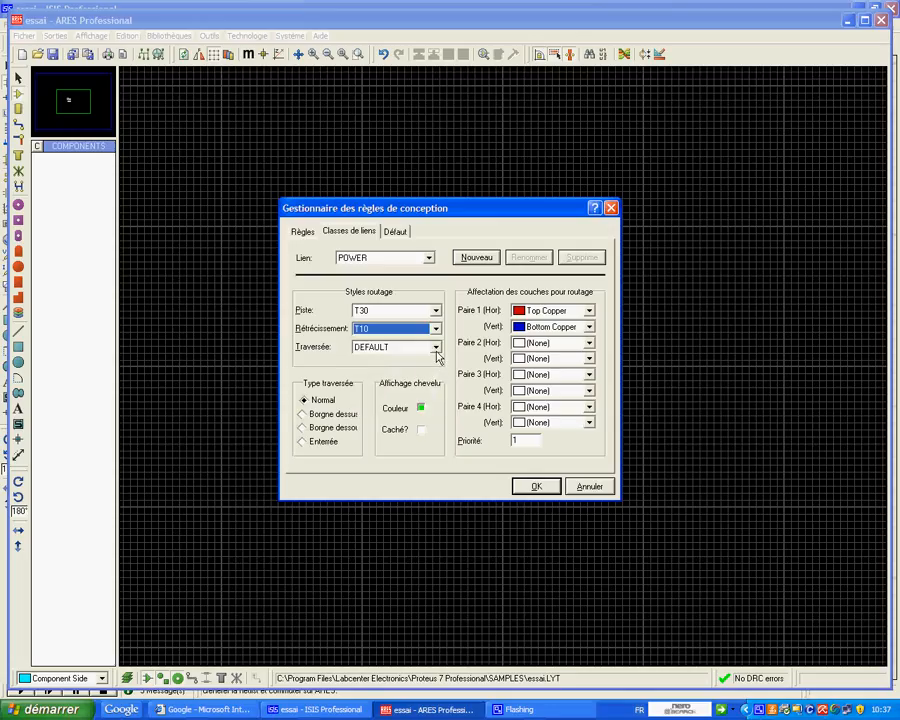
{"action": "left_click", "coordinate": [437, 347]}
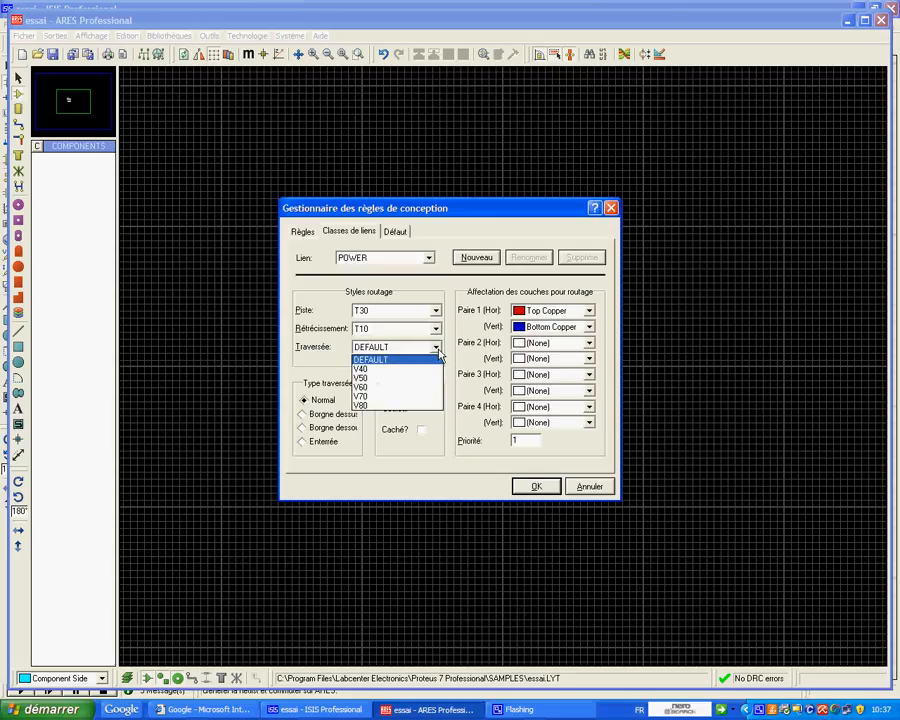
{"action": "left_click", "coordinate": [373, 400]}
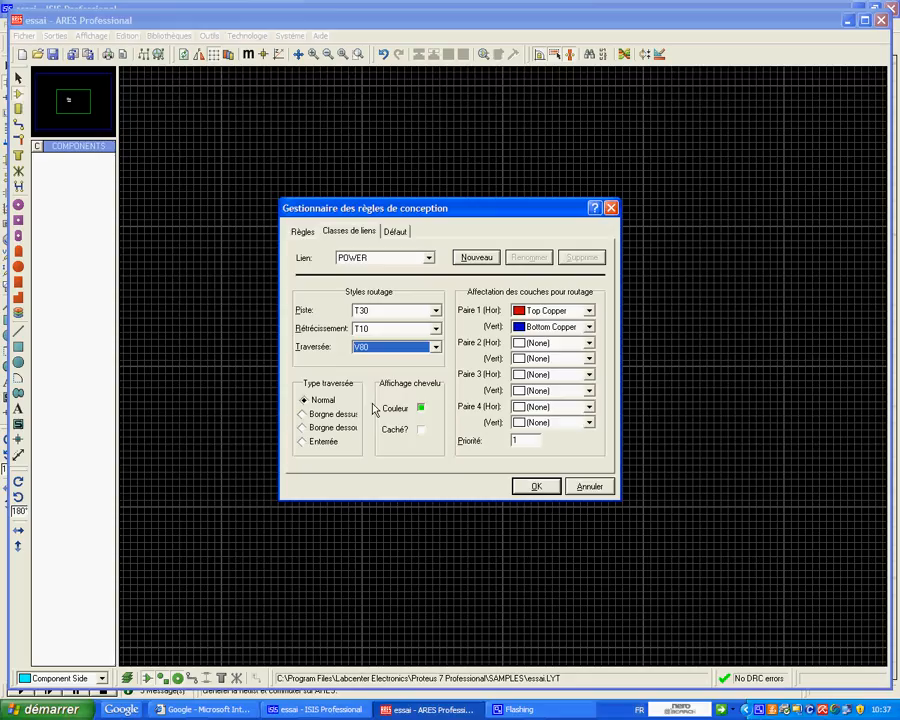
{"action": "left_click", "coordinate": [590, 327]}
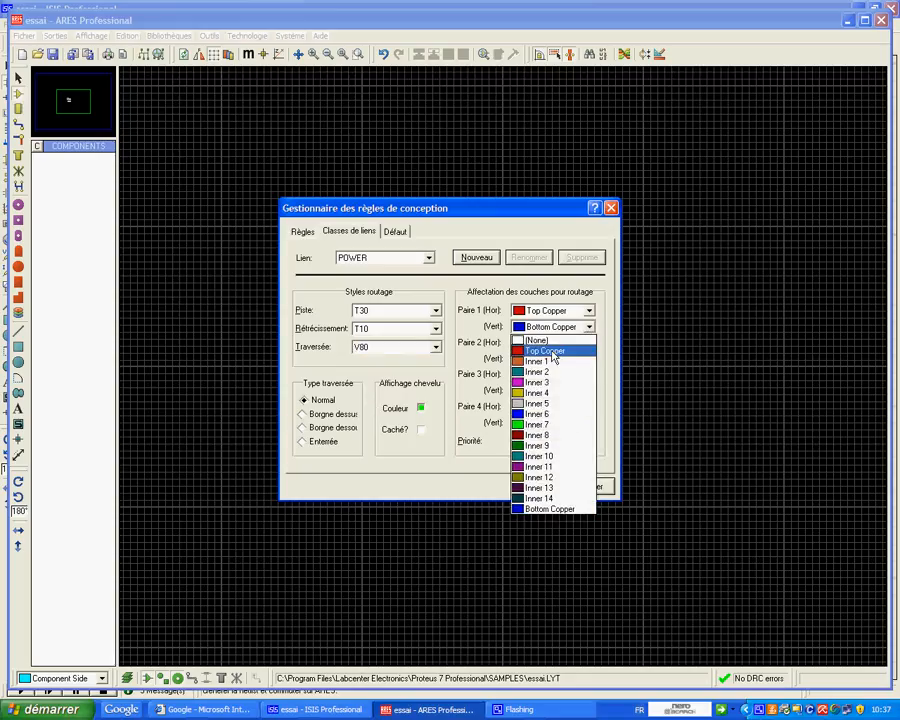
{"action": "left_click", "coordinate": [538, 350]}
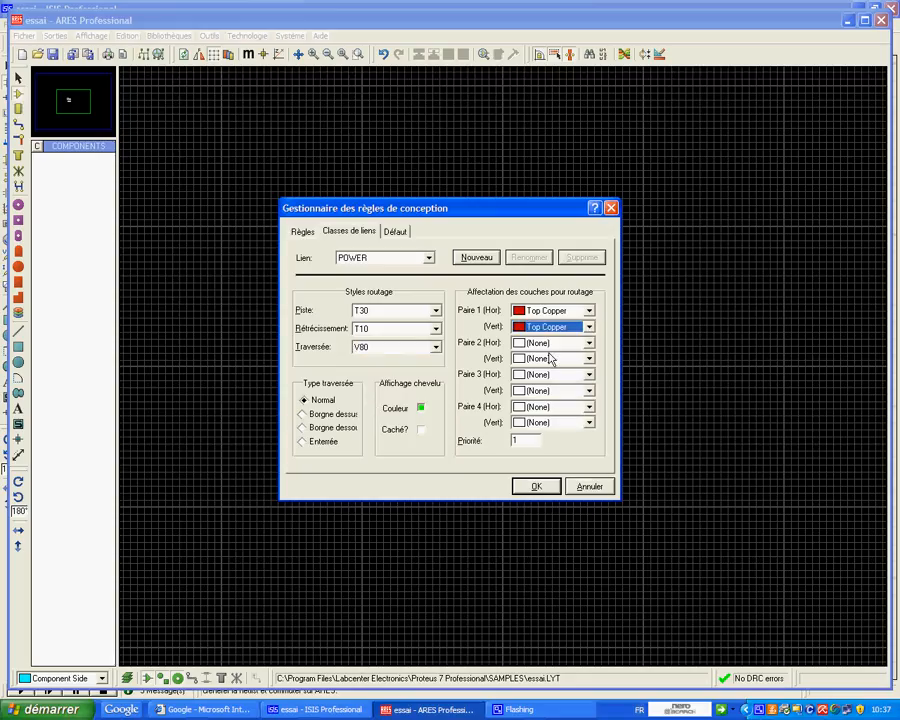
Step: Set the SIGNAL net class's trace style to T30 and its neck style to T10
{"action": "left_click", "coordinate": [429, 258]}
{"action": "left_click", "coordinate": [388, 280]}
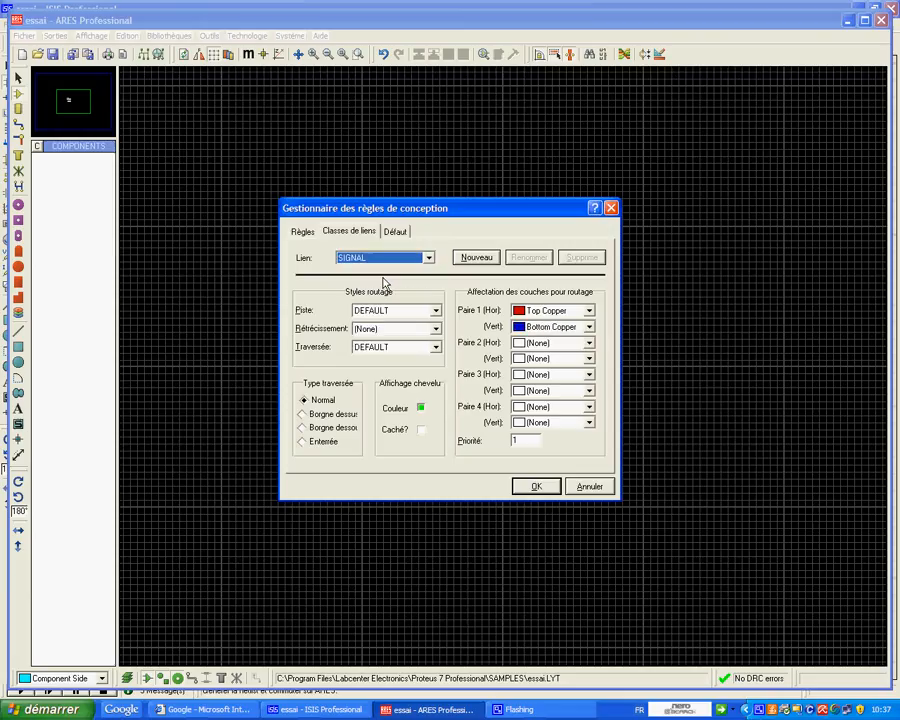
{"action": "left_click", "coordinate": [435, 311]}
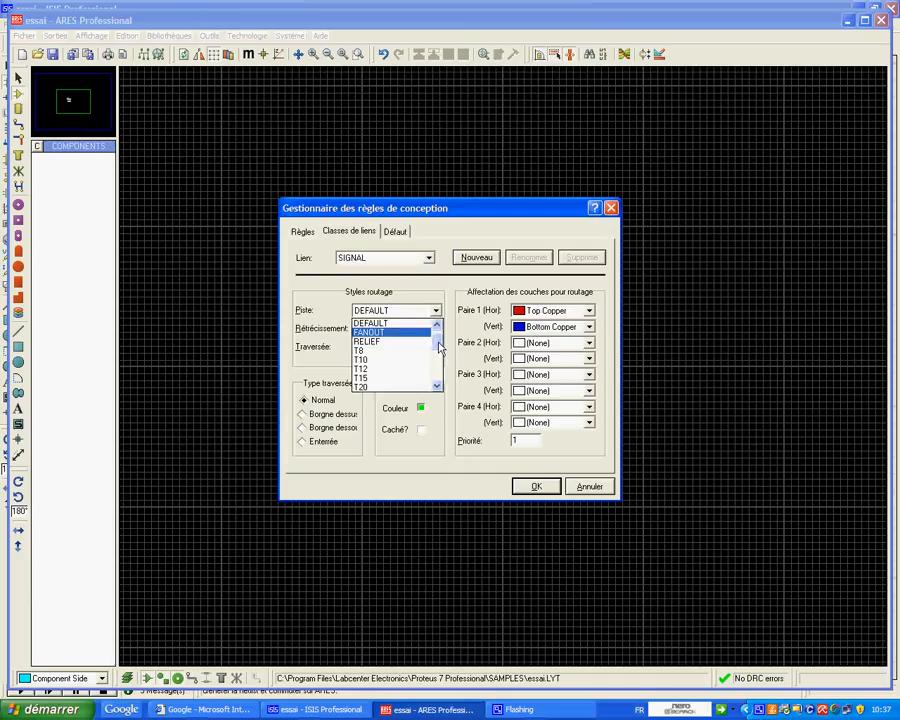
{"action": "left_click_drag", "start_coordinate": [437, 342], "coordinate": [436, 358]}
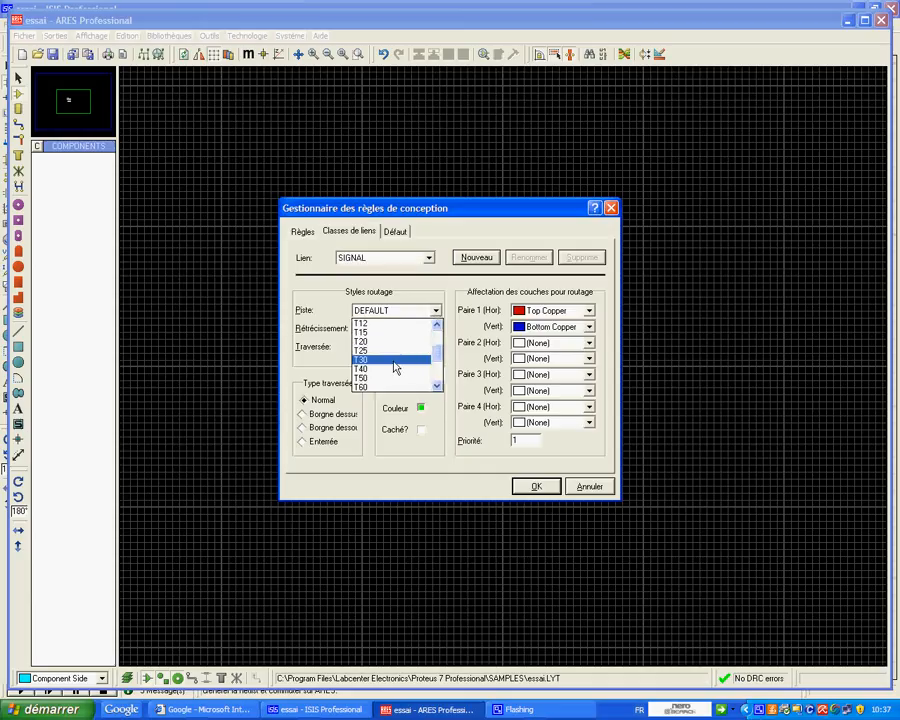
{"action": "left_click", "coordinate": [395, 362]}
{"action": "left_click", "coordinate": [436, 330]}
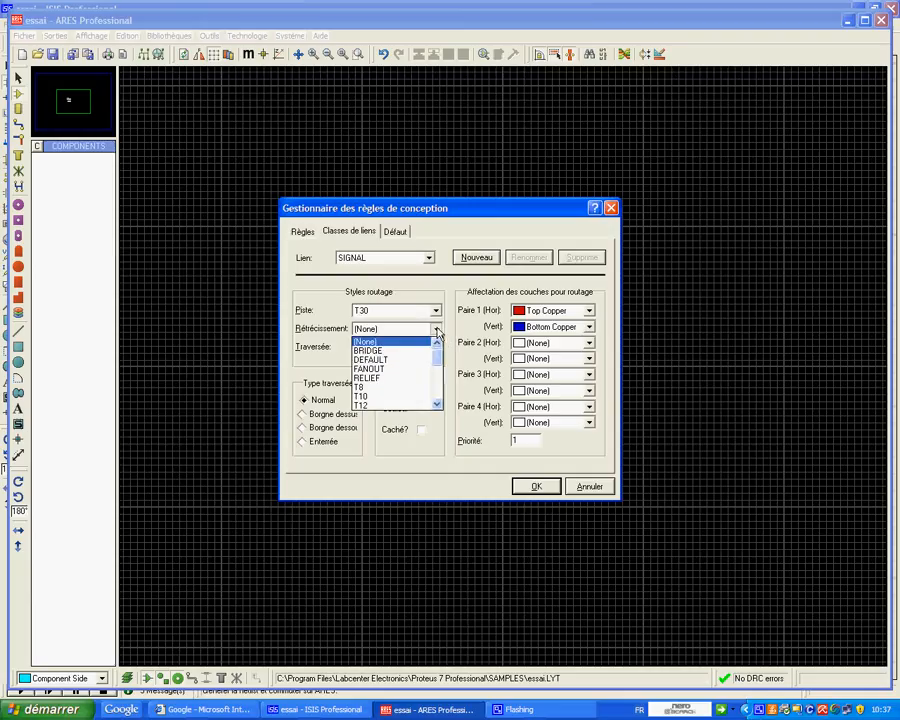
{"action": "left_click", "coordinate": [385, 396]}
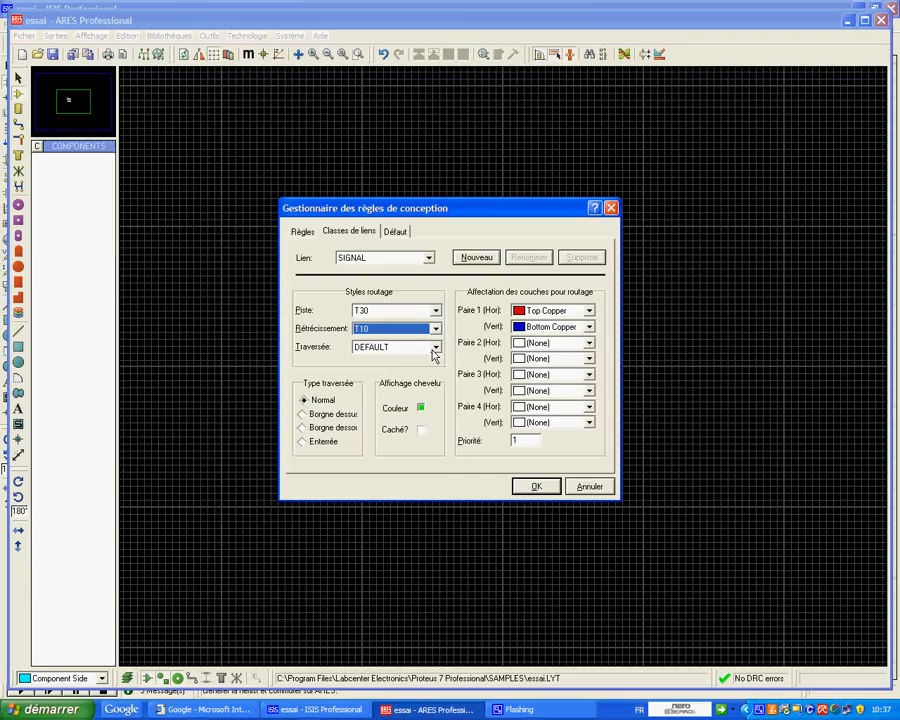
Step: Give the SIGNAL class via style V80 and Top Copper as its pair 1 vertical layer, and apply the design rules
{"action": "left_click", "coordinate": [436, 347]}
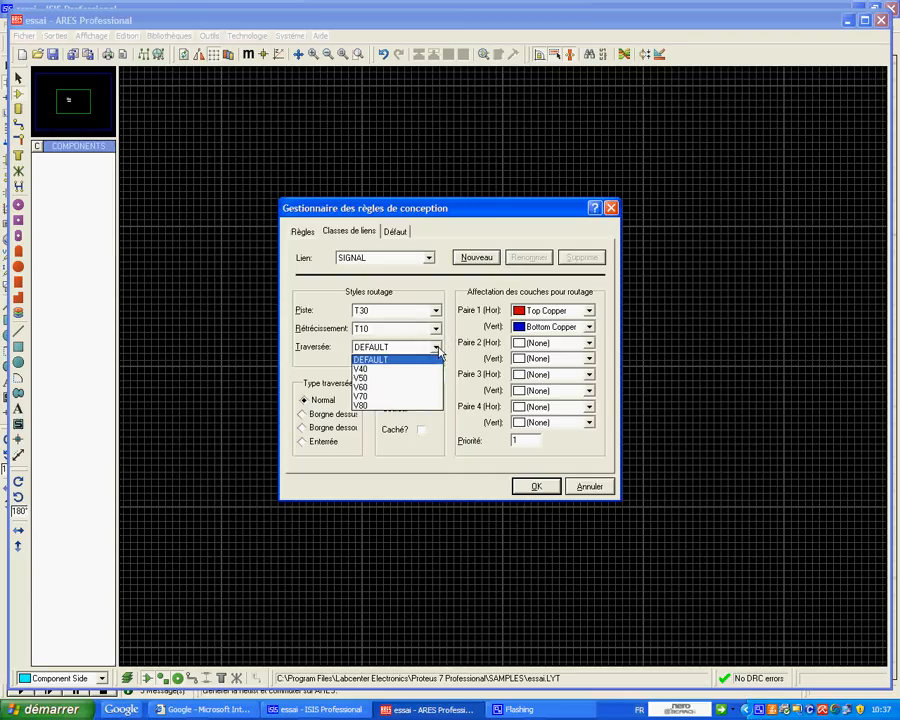
{"action": "left_click", "coordinate": [390, 406]}
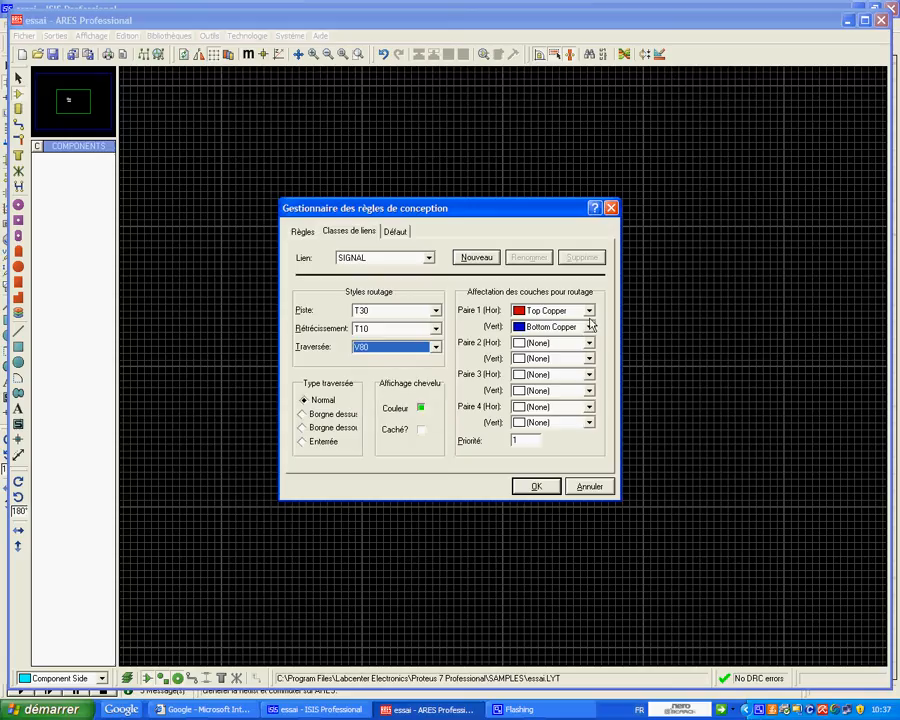
{"action": "left_click", "coordinate": [590, 328]}
{"action": "left_click", "coordinate": [562, 354]}
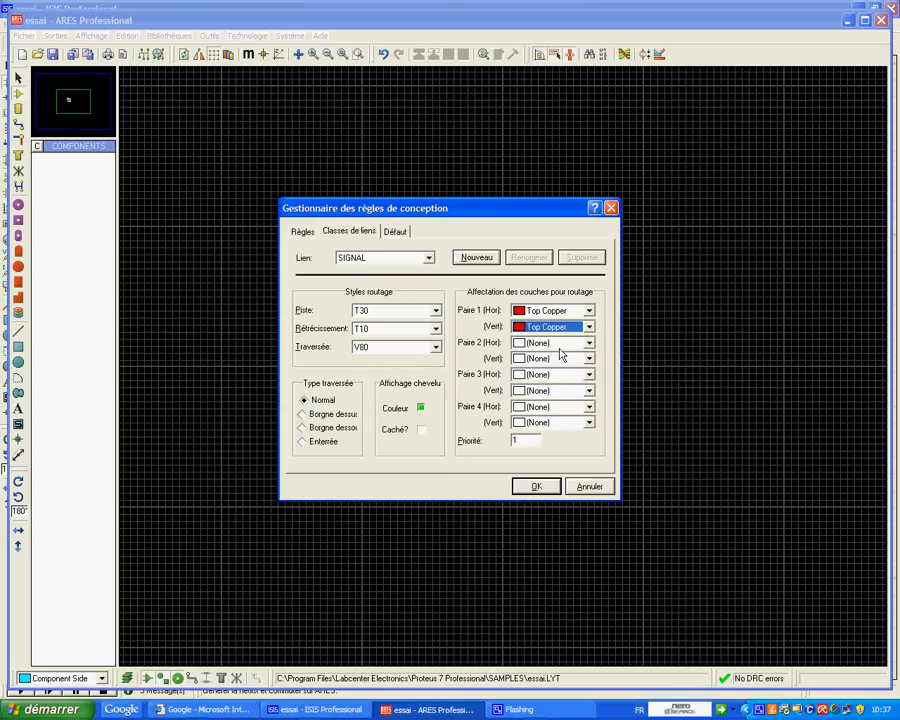
{"action": "left_click", "coordinate": [538, 487]}
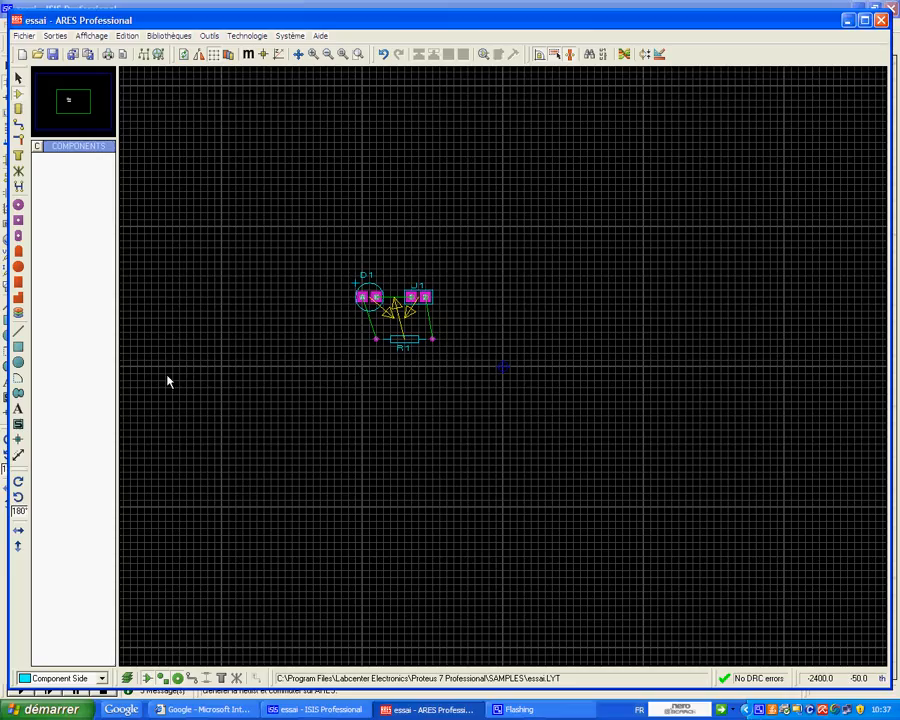
Step: Draw a rectangular outline on the Board Edge layer around all three components, with its upper-left corner at about -1350, +850 th
{"action": "left_click", "coordinate": [101, 678]}
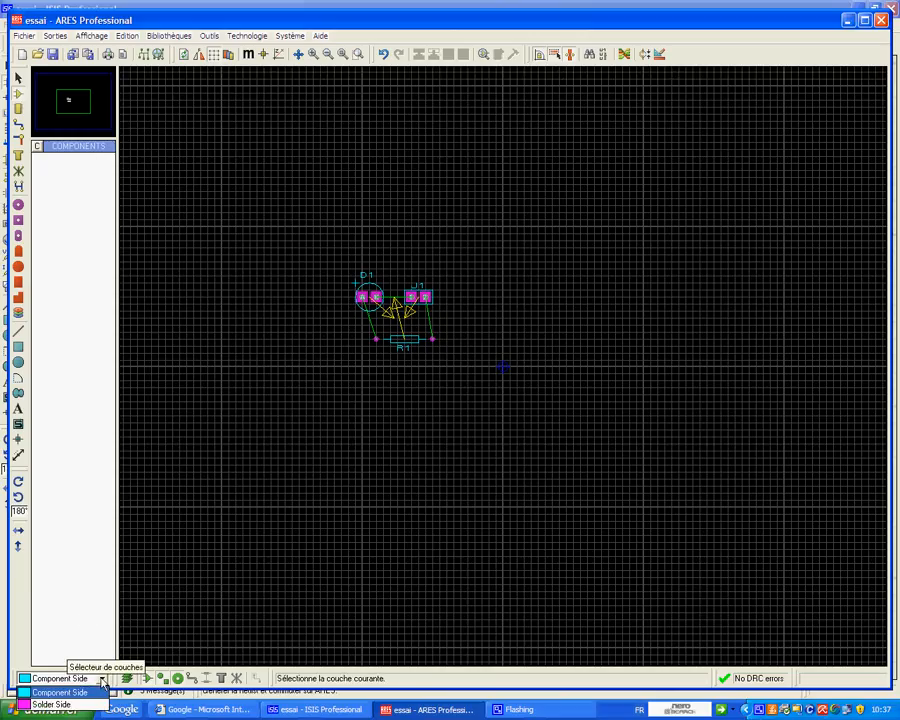
{"action": "left_click", "coordinate": [101, 680]}
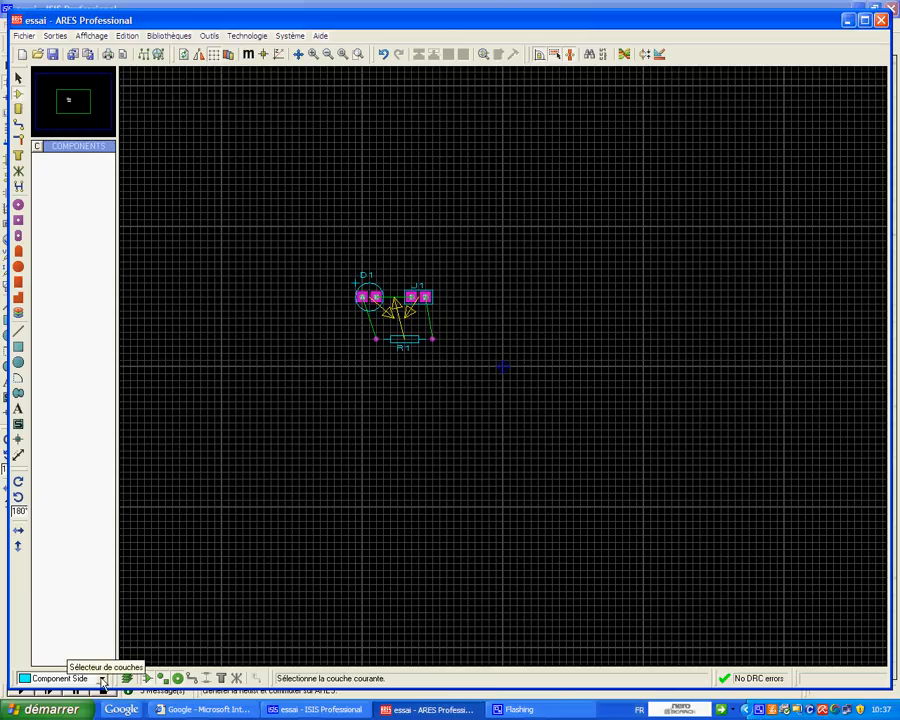
{"action": "left_click", "coordinate": [18, 347]}
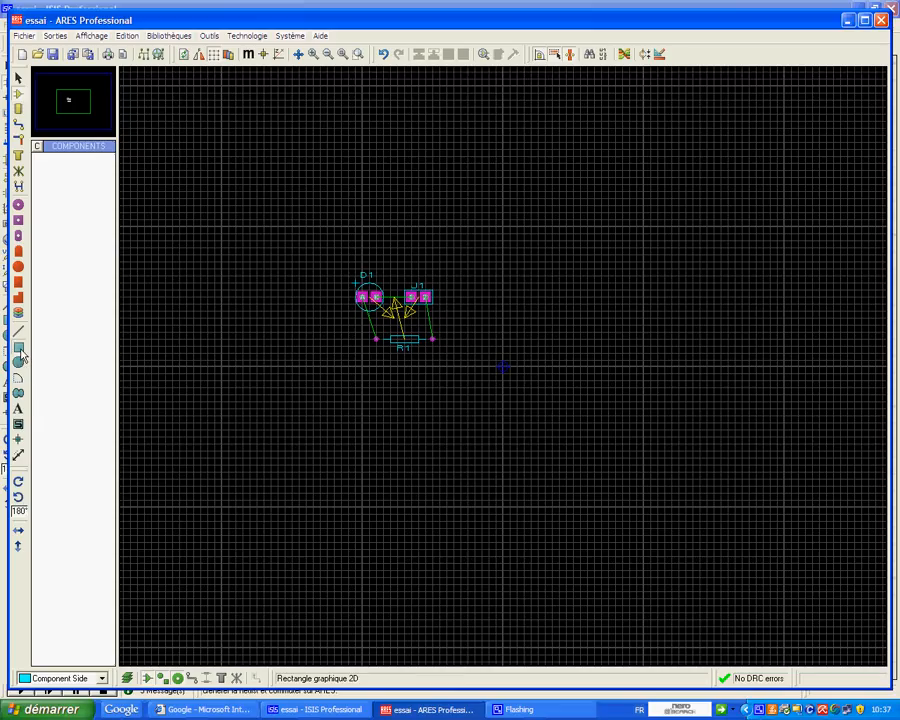
{"action": "left_click", "coordinate": [103, 680]}
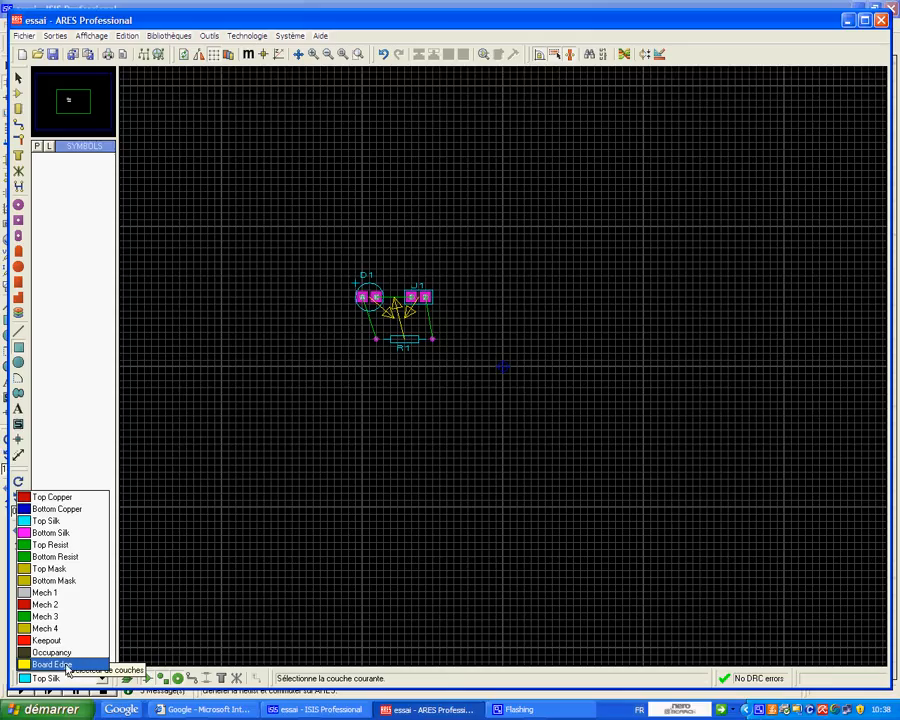
{"action": "left_click", "coordinate": [52, 664]}
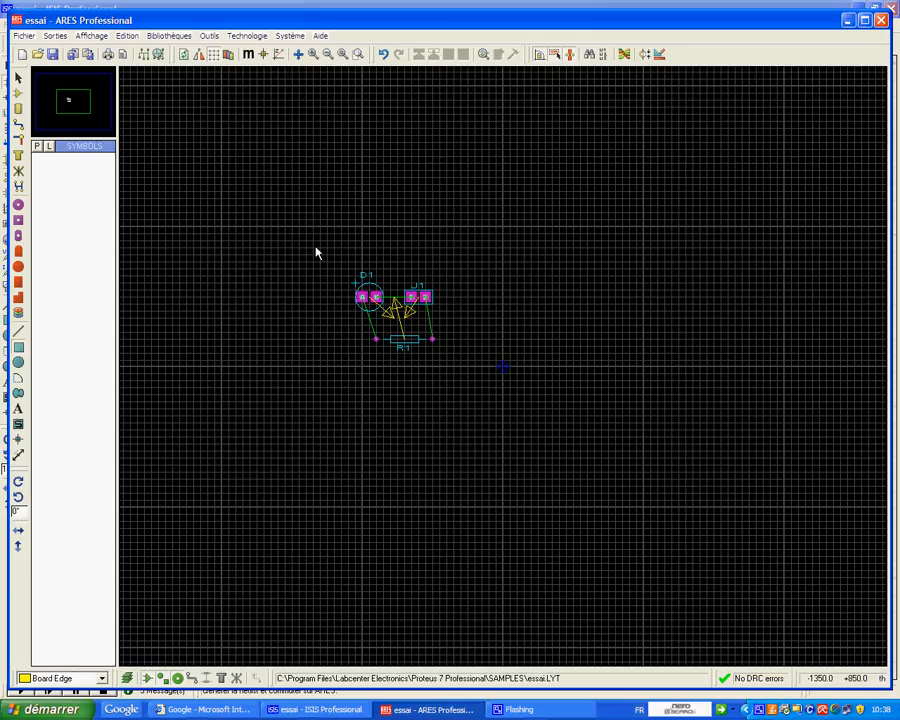
{"action": "left_click_drag", "start_coordinate": [316, 253], "coordinate": [496, 401]}
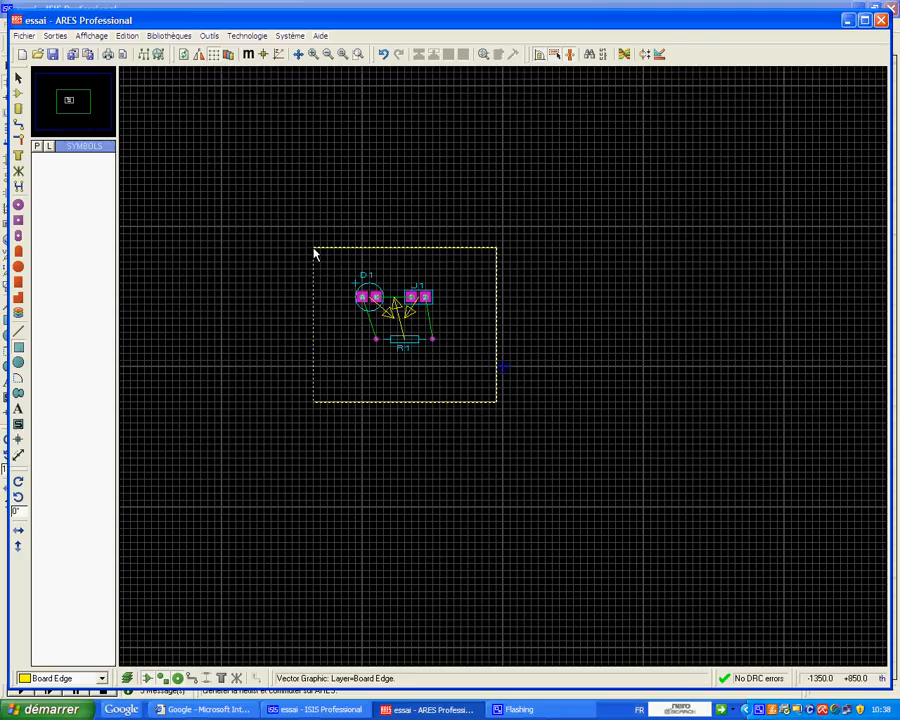
Step: Place the coordinate origin at the upper-left corner of the board outline and change the units to millimetres
{"action": "key", "text": "o"}
{"action": "key", "text": "o"}
{"action": "key", "text": "o"}
{"action": "key", "text": "m"}
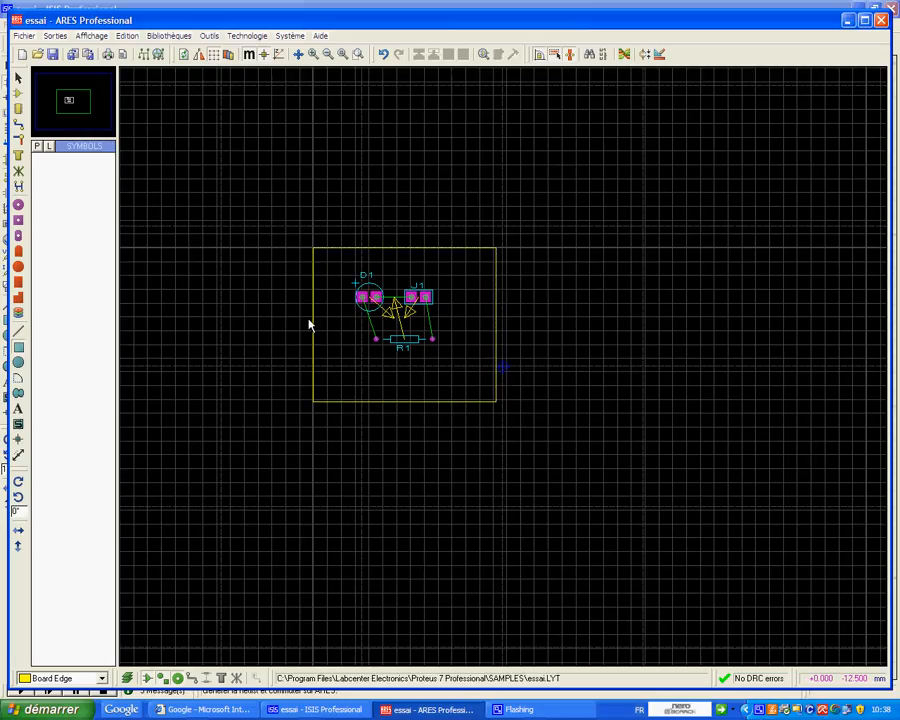
Step: Switch to manual track routing on the Top Copper layer
{"action": "left_click", "coordinate": [19, 129]}
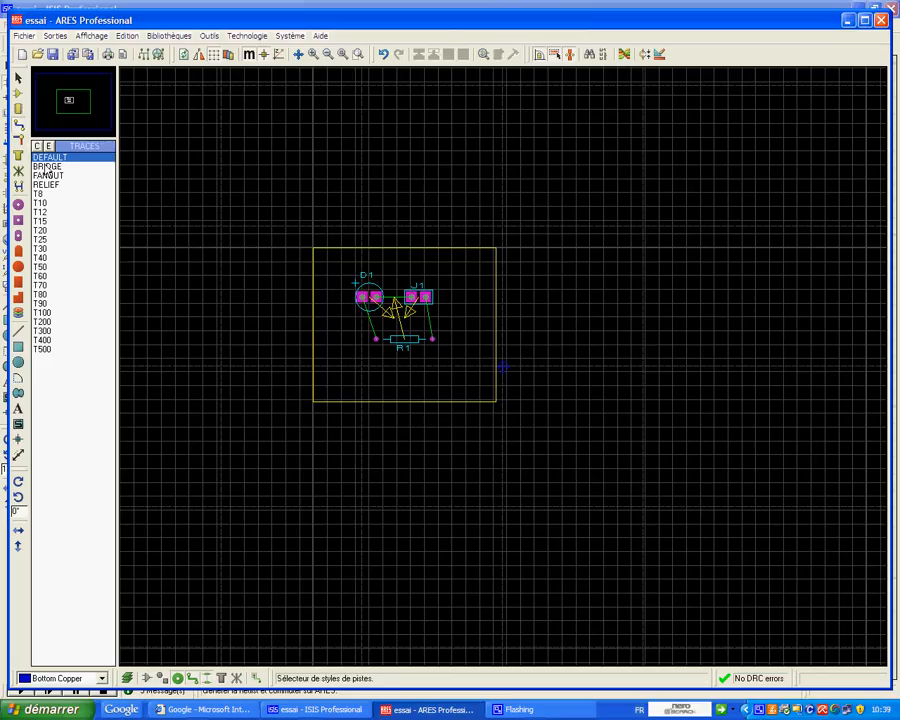
{"action": "left_click", "coordinate": [101, 679]}
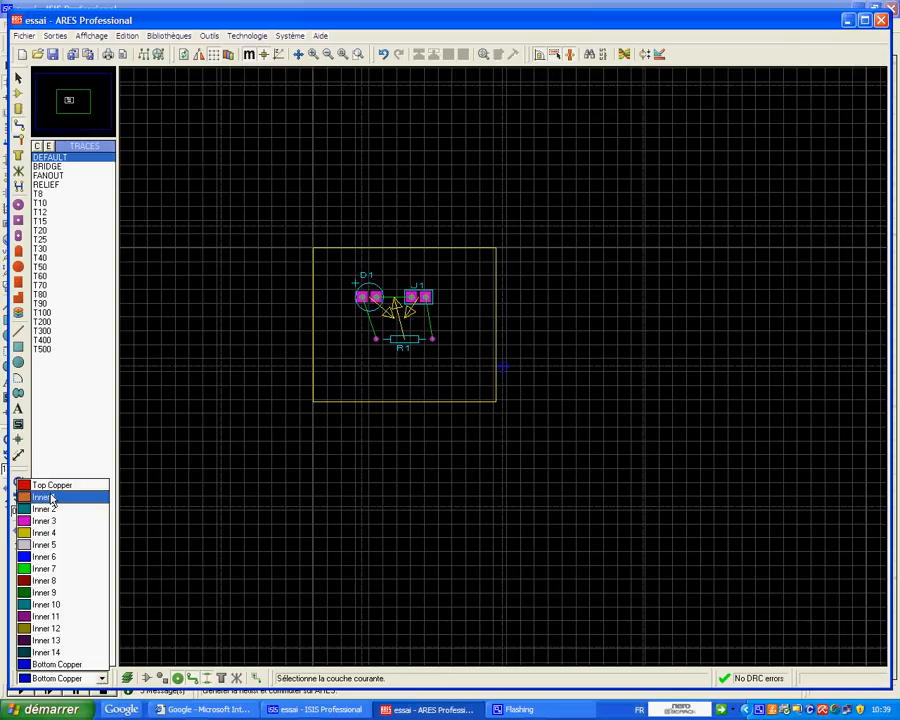
{"action": "left_click", "coordinate": [52, 485]}
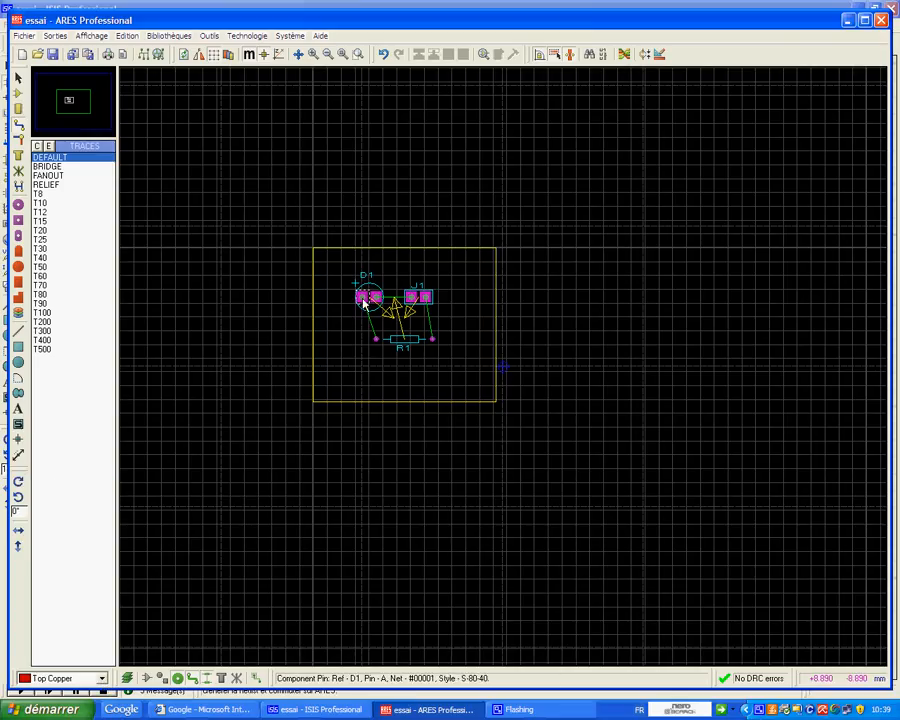
Step: Try routing a T30 track from R1's left pad around to D1's A pad, and delete it
{"action": "scroll", "coordinate": [364, 302], "scroll_direction": "up", "scroll_amount": 1}
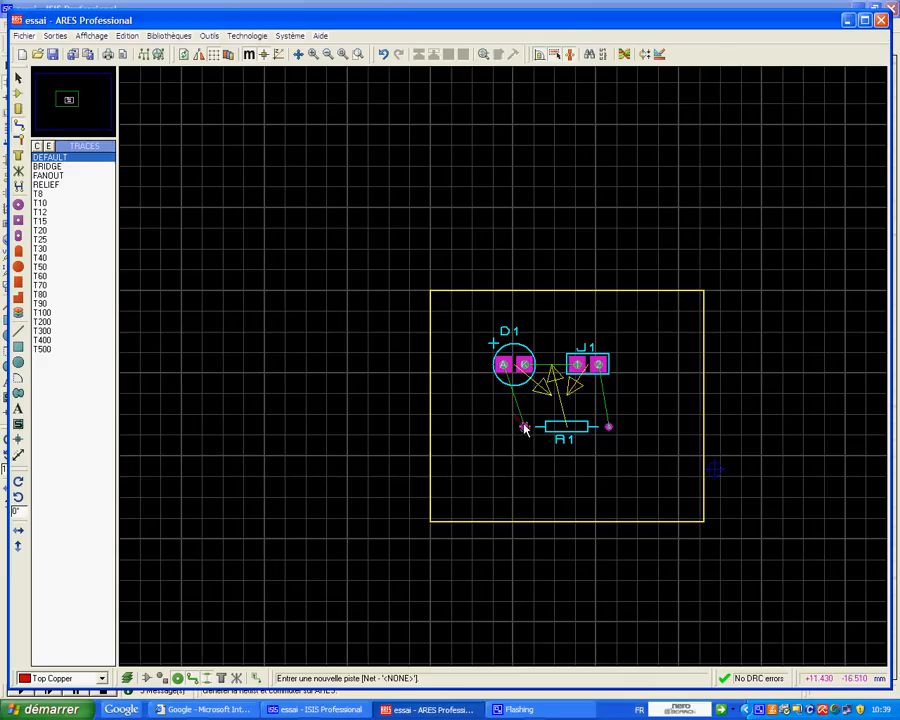
{"action": "left_click", "coordinate": [524, 428]}
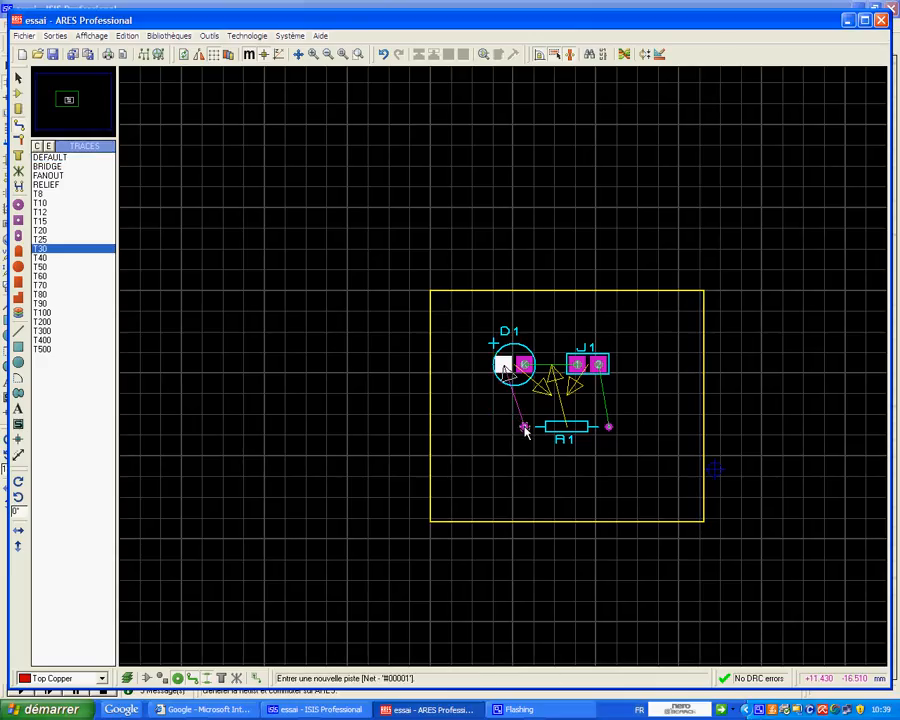
{"action": "left_click", "coordinate": [472, 427]}
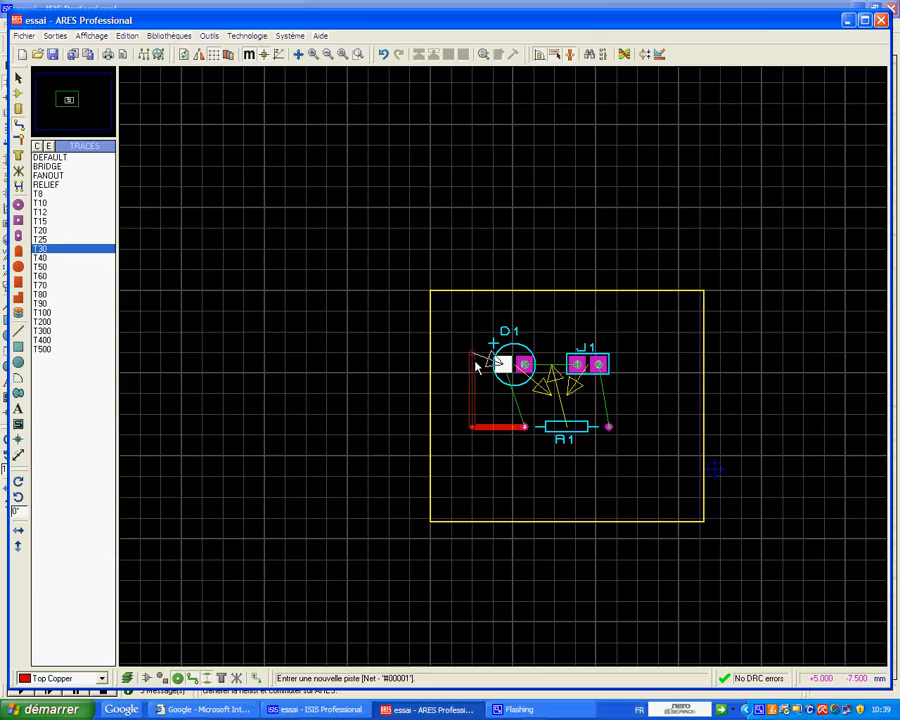
{"action": "left_click", "coordinate": [472, 360]}
{"action": "left_click", "coordinate": [502, 366]}
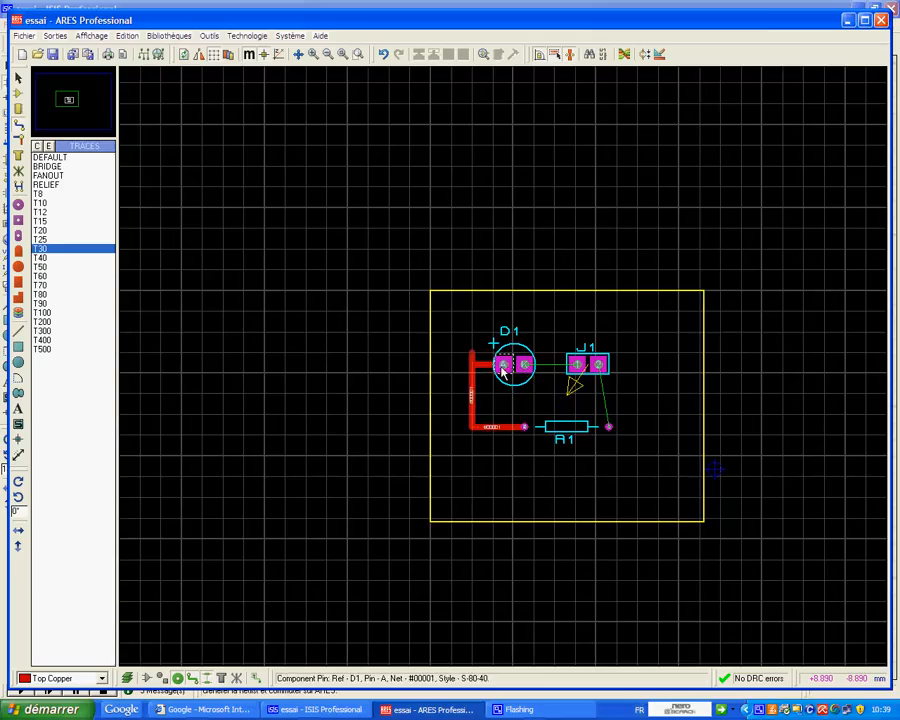
{"action": "right_click", "coordinate": [475, 372]}
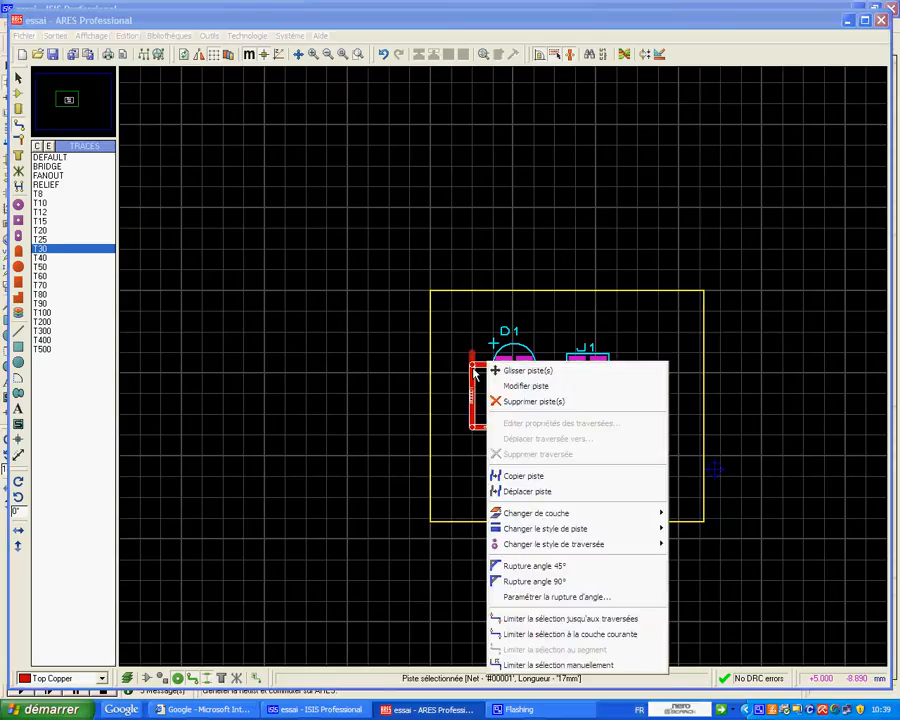
{"action": "key", "text": "Delete"}
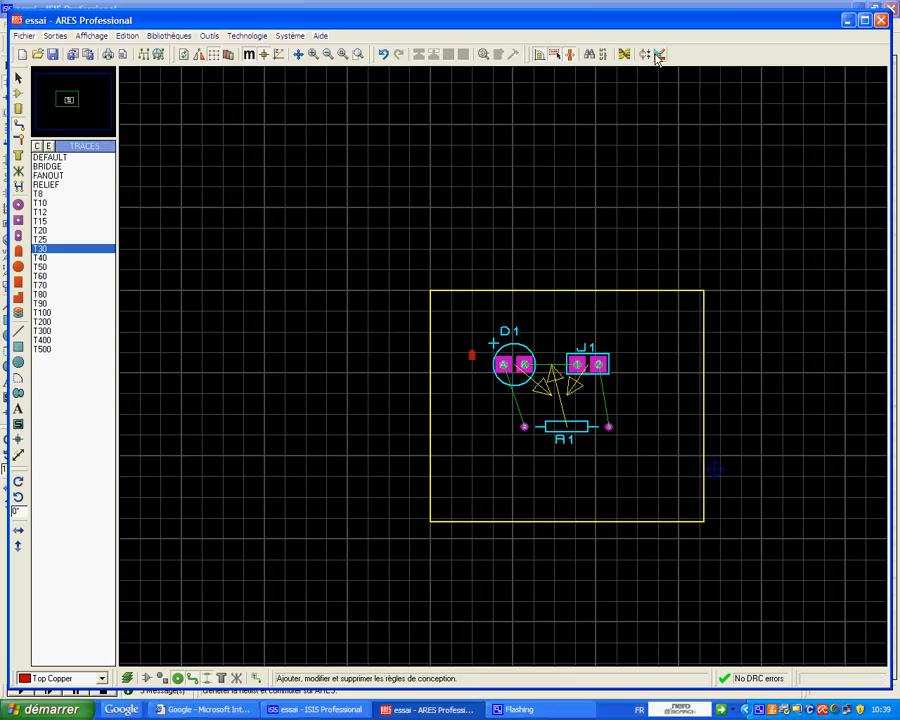
Step: Examine the display options and environment settings for a grid setting, leaving them as they are
{"action": "left_click", "coordinate": [293, 36]}
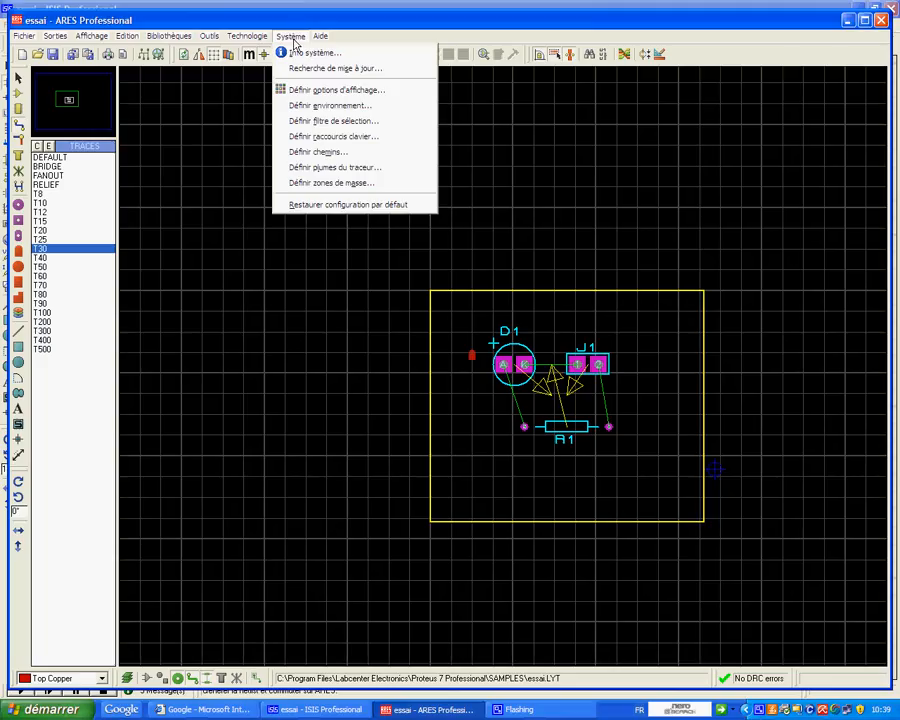
{"action": "left_click", "coordinate": [322, 91]}
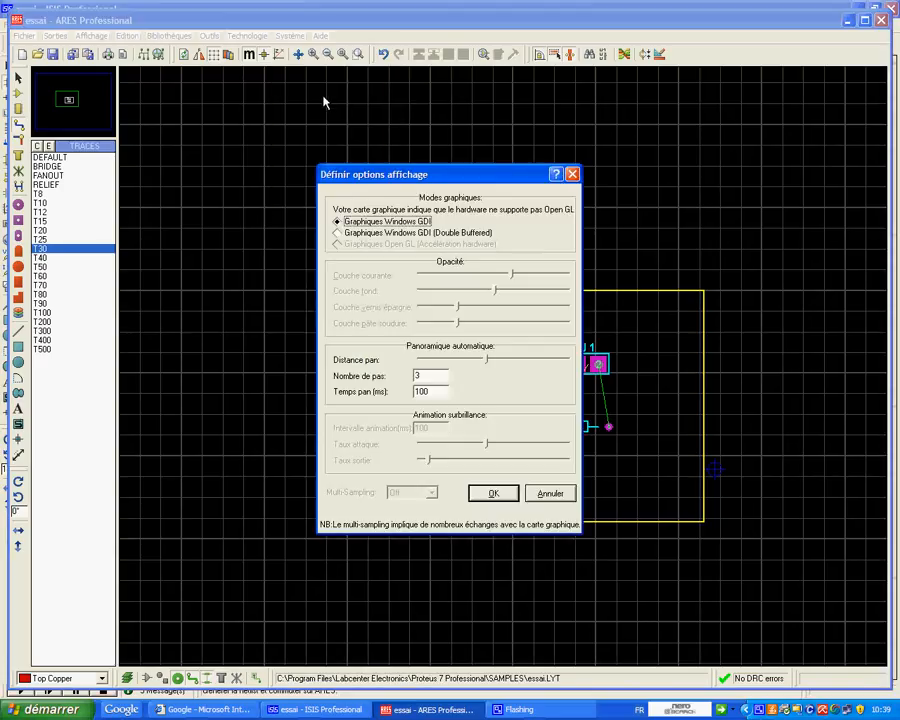
{"action": "left_click", "coordinate": [551, 494]}
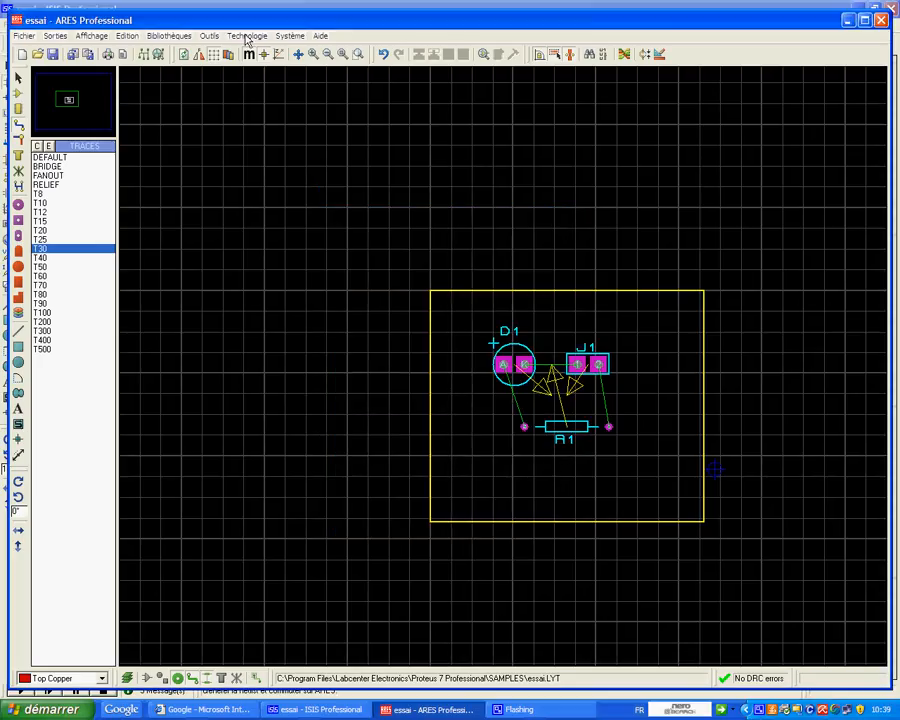
{"action": "left_click", "coordinate": [294, 39]}
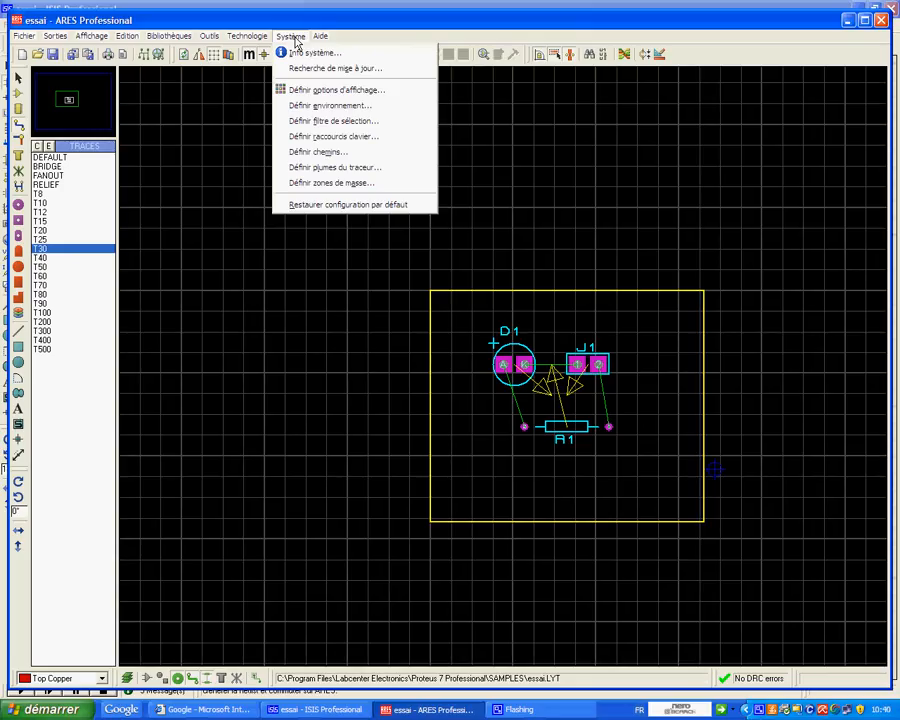
{"action": "left_click", "coordinate": [340, 115]}
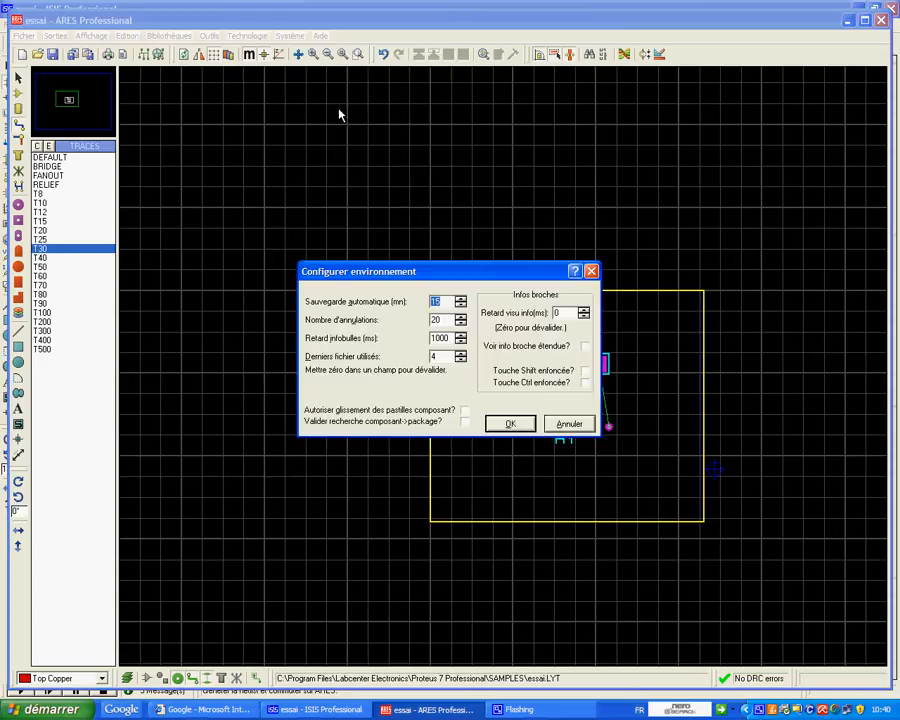
{"action": "left_click", "coordinate": [556, 424]}
{"action": "left_click", "coordinate": [248, 36]}
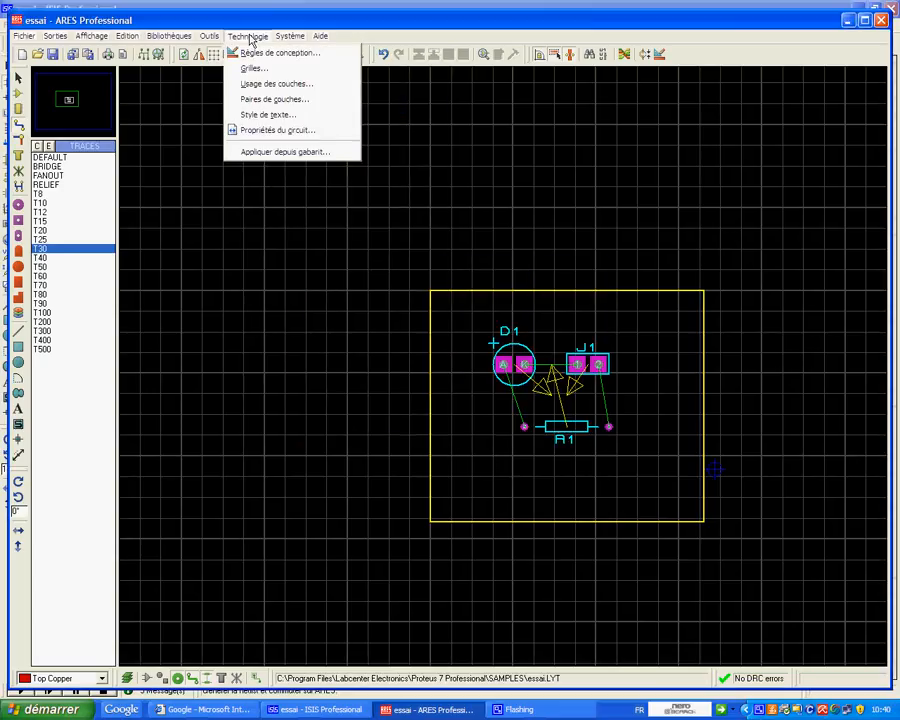
{"action": "mouse_move", "coordinate": [286, 43]}
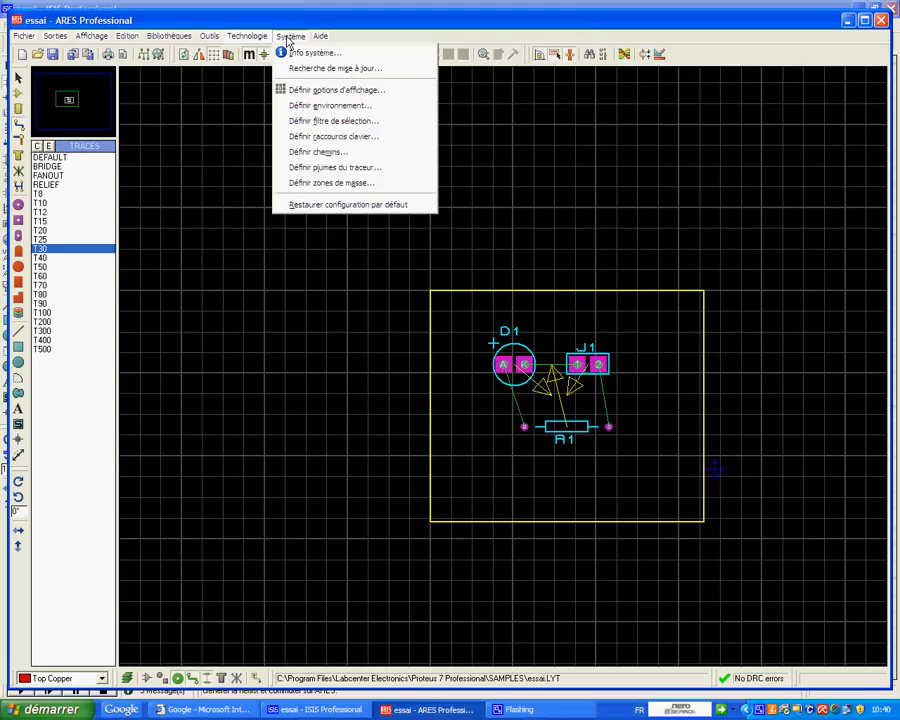
Step: Abandon the stray track outside the board and switch the layout to a finer snap grid
{"action": "left_click", "coordinate": [243, 346]}
{"action": "left_click", "coordinate": [243, 333]}
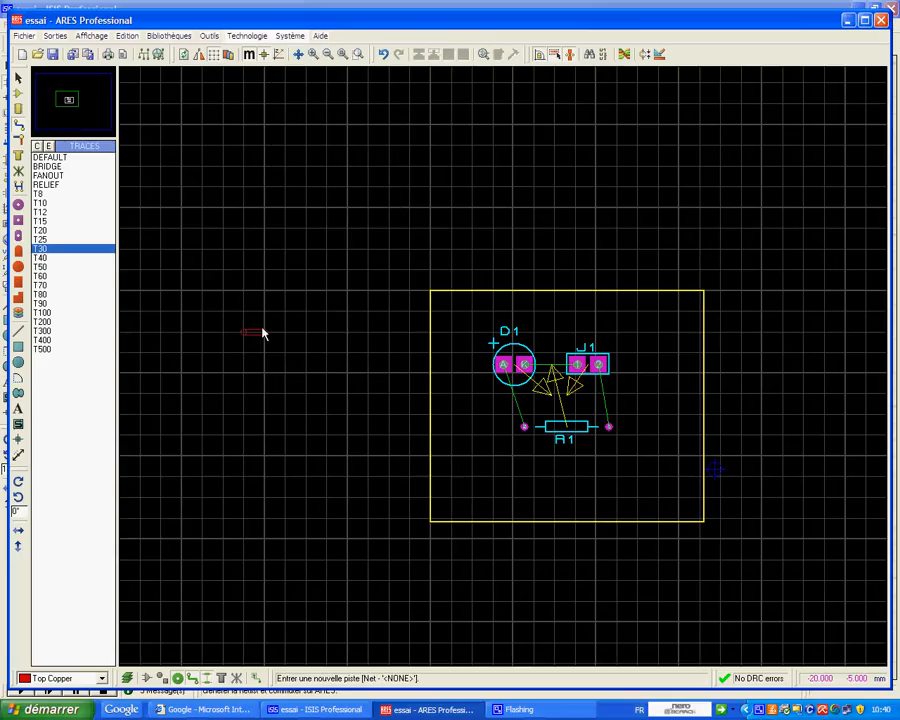
{"action": "key", "text": "Escape"}
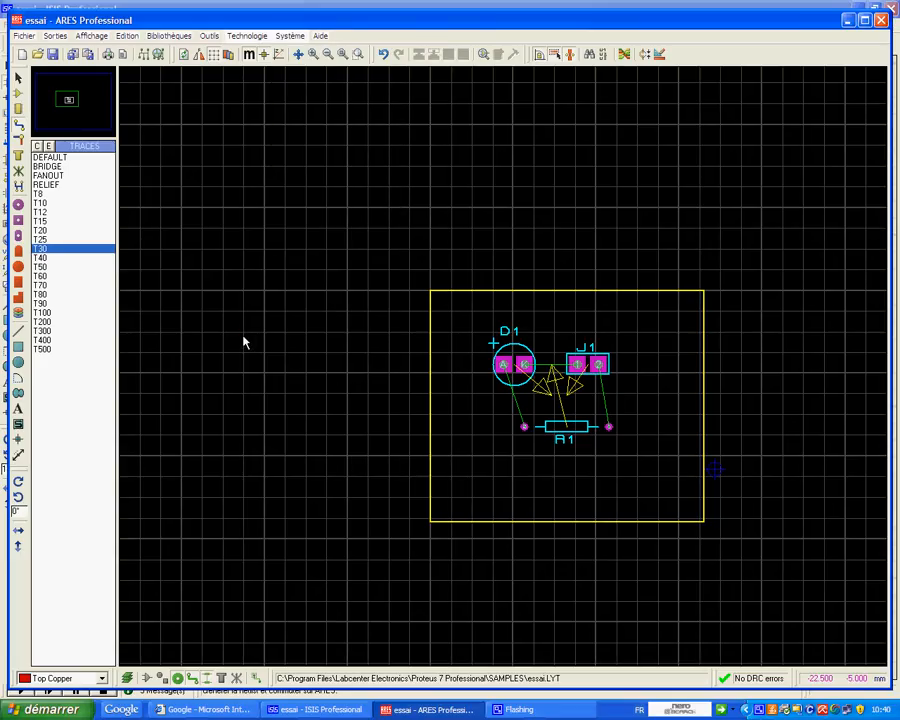
{"action": "key", "text": "F3"}
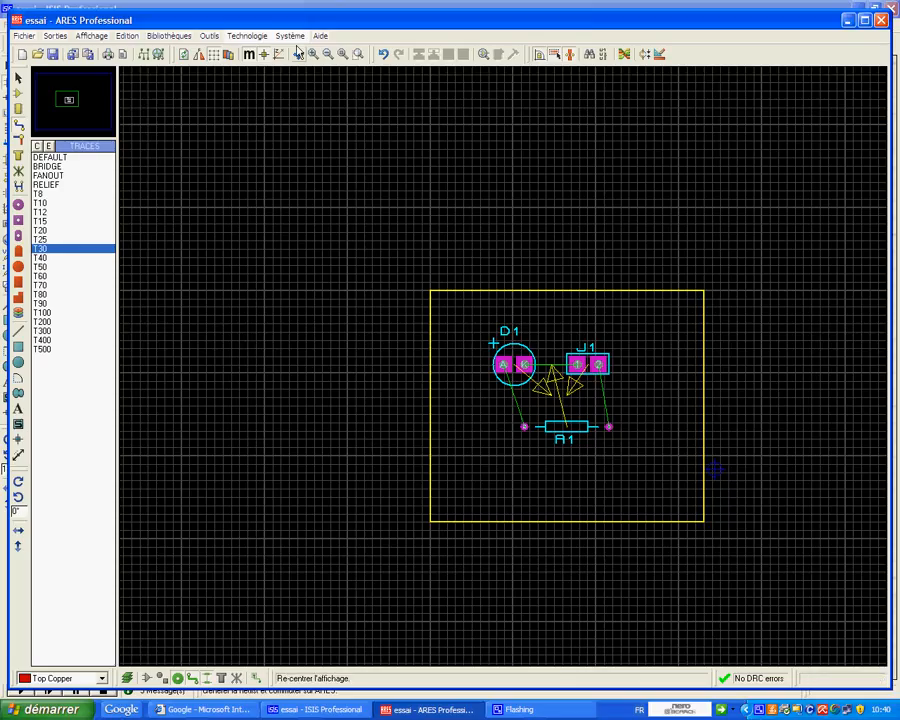
{"action": "left_click", "coordinate": [290, 37]}
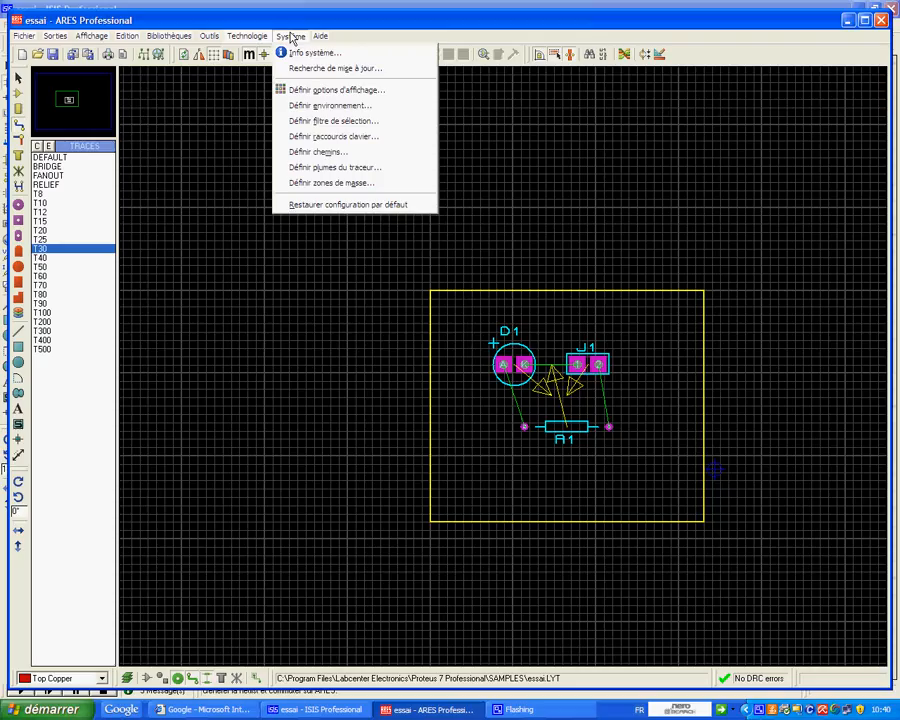
{"action": "right_click", "coordinate": [303, 341]}
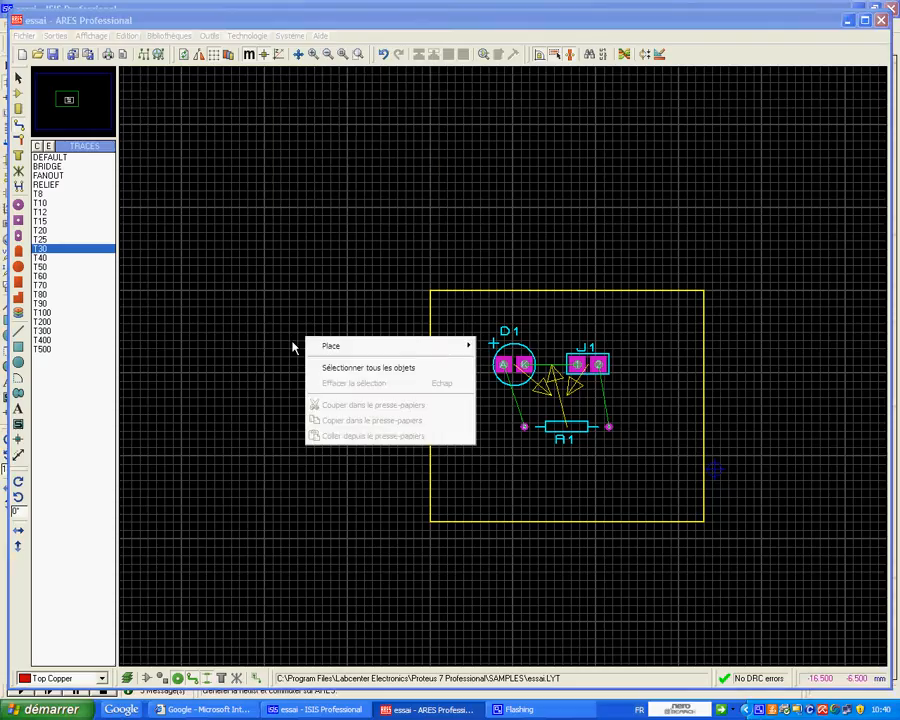
{"action": "left_click", "coordinate": [315, 310]}
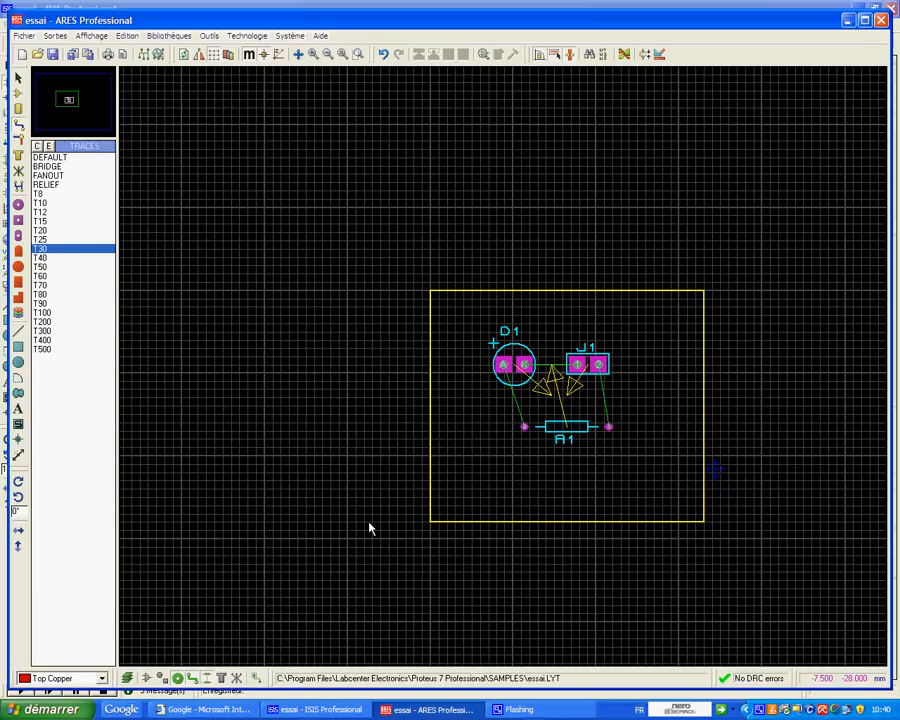
Step: Route a T30 Top Copper track from R1's left pad around the outside to D1's A pad
{"action": "left_click", "coordinate": [523, 427]}
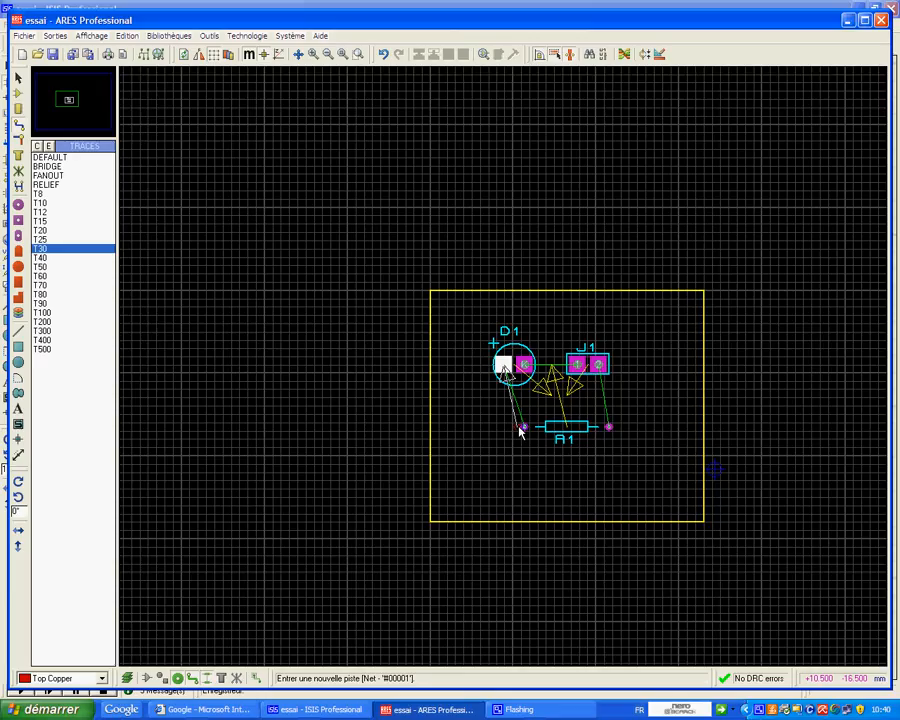
{"action": "left_click", "coordinate": [477, 427]}
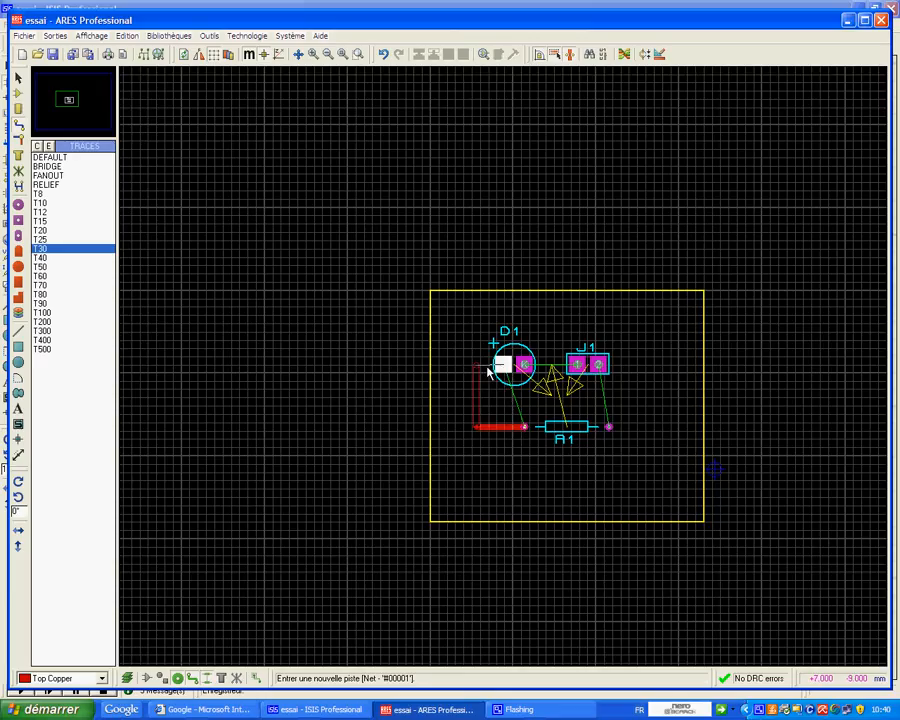
{"action": "left_click", "coordinate": [499, 367]}
{"action": "left_click", "coordinate": [499, 367]}
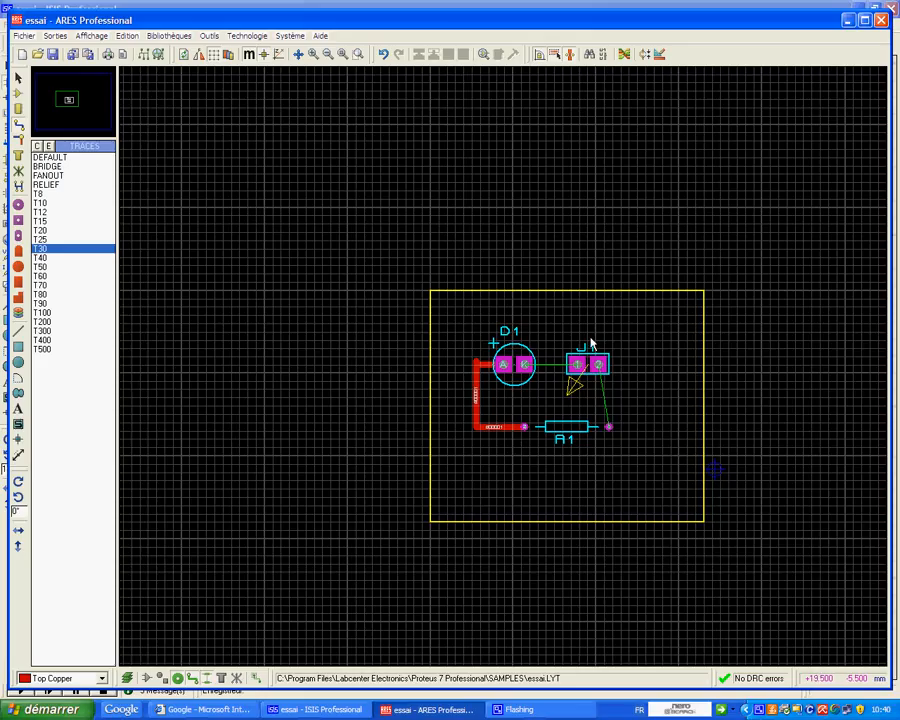
Step: Route T30 Top Copper tracks from D1's K pad to J1 pad 1 and from J1 pad 2 around to R1's right pad
{"action": "left_click", "coordinate": [575, 366]}
{"action": "left_click", "coordinate": [577, 366]}
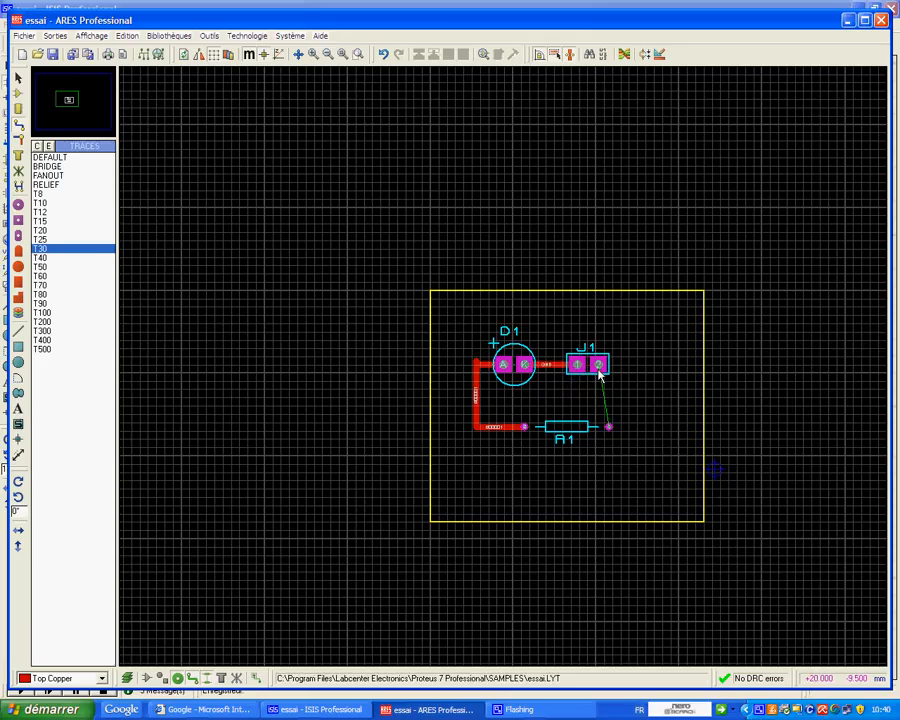
{"action": "left_click", "coordinate": [608, 426]}
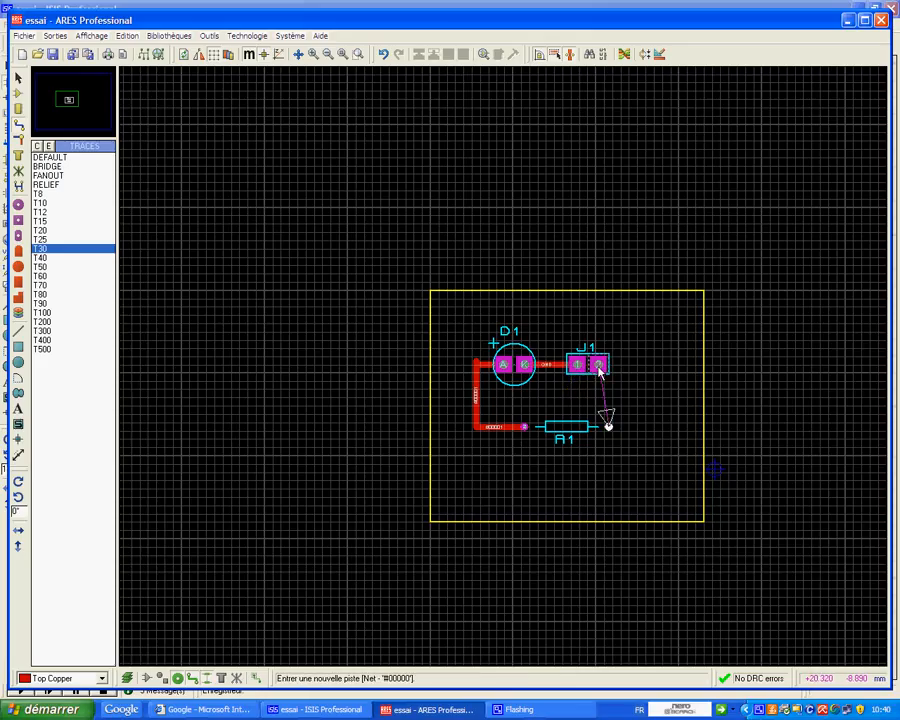
{"action": "left_click", "coordinate": [632, 432]}
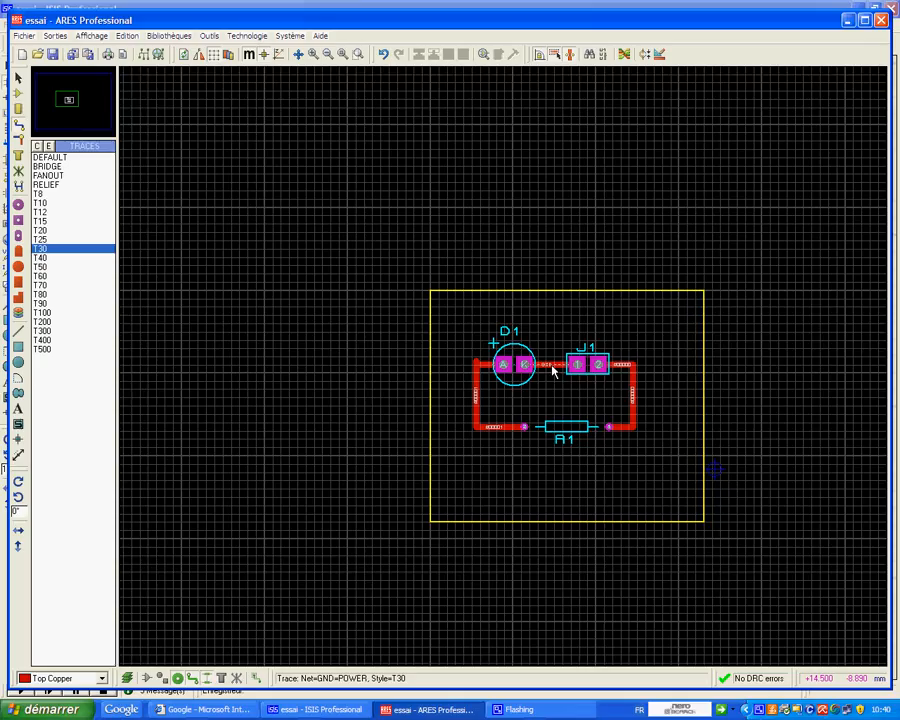
Step: Start a 2D graphic text on the Top Copper layer above and to the right of J1, with the string "+"
{"action": "scroll", "coordinate": [553, 370], "scroll_direction": "up", "scroll_amount": 3}
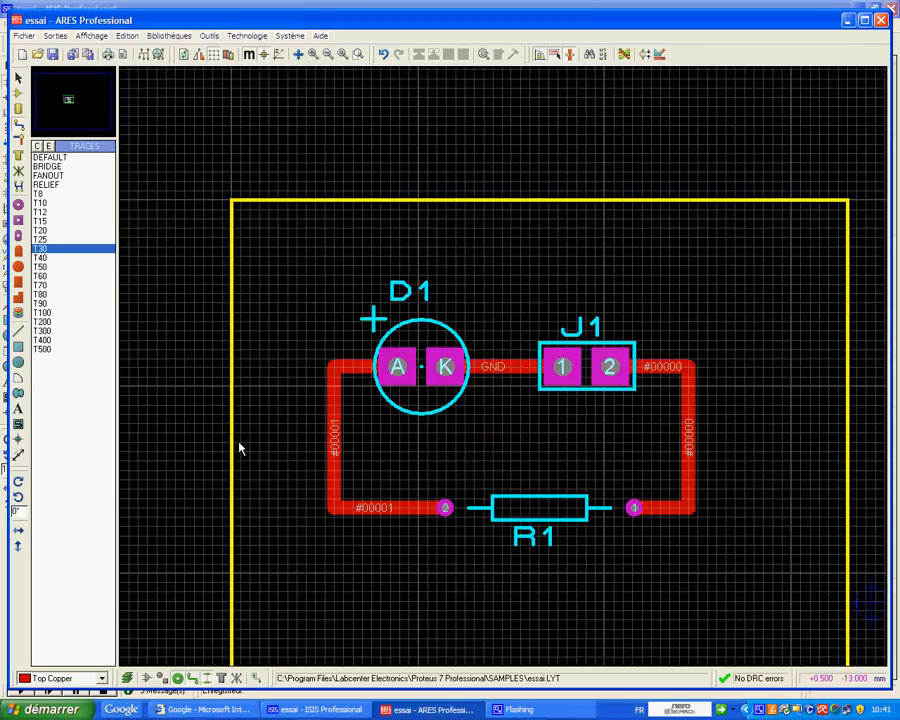
{"action": "left_click", "coordinate": [18, 410]}
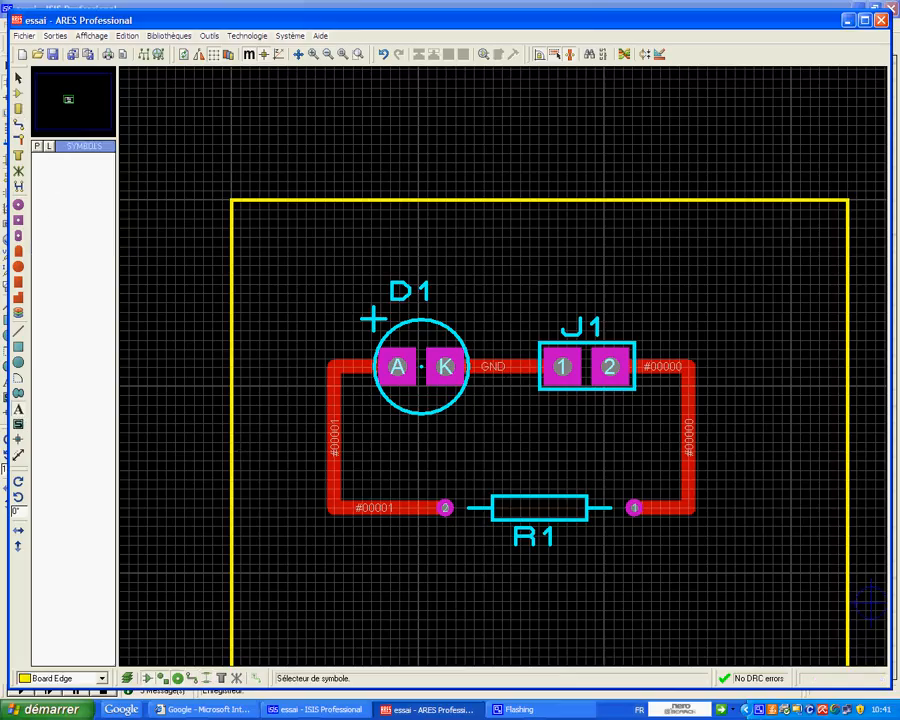
{"action": "left_click", "coordinate": [101, 678]}
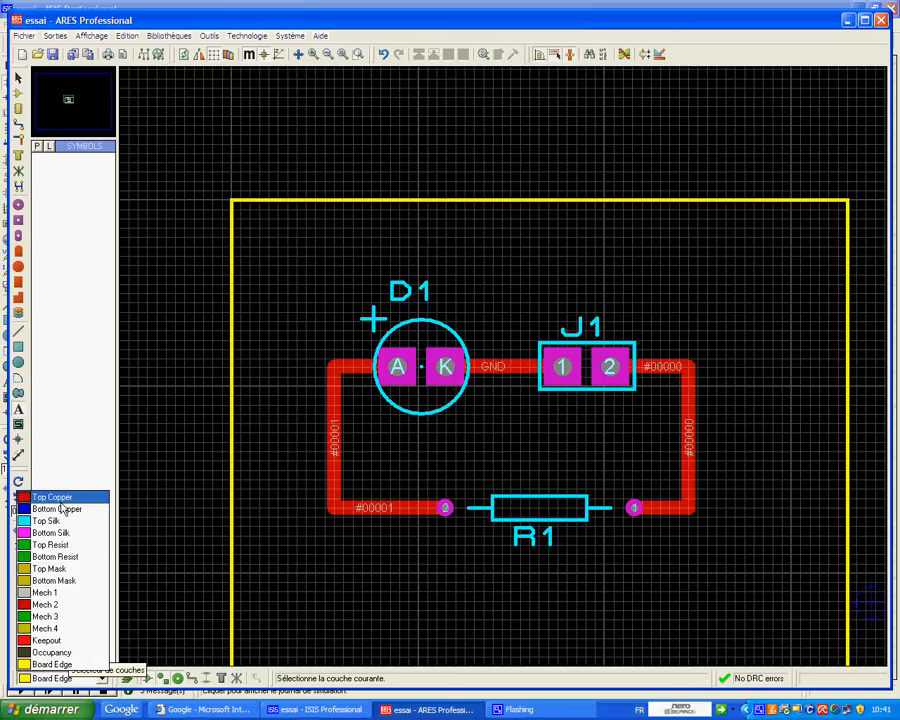
{"action": "left_click", "coordinate": [62, 496]}
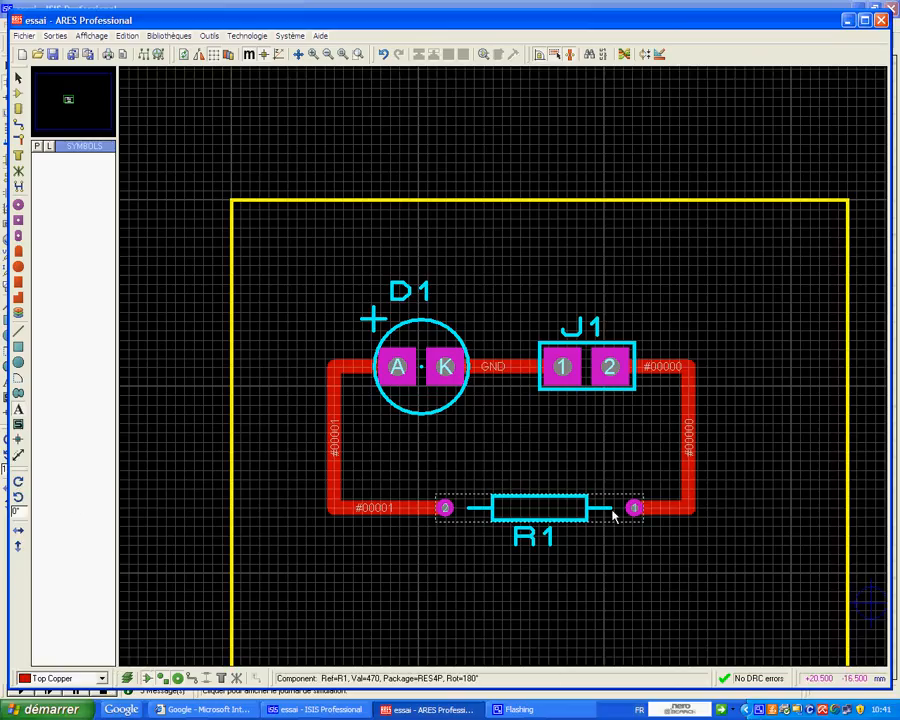
{"action": "left_click", "coordinate": [661, 305]}
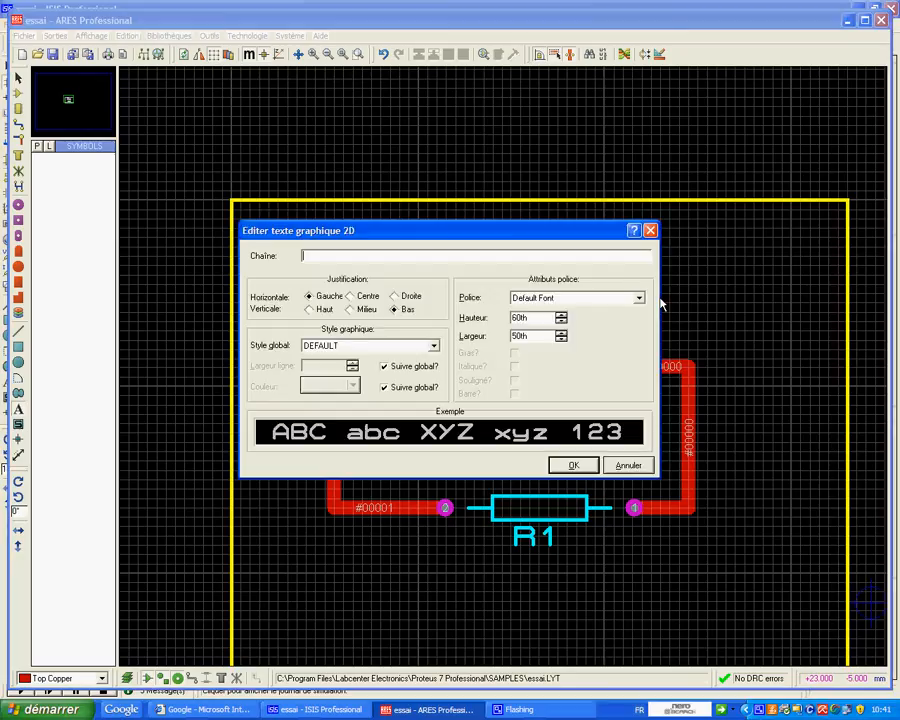
{"action": "type", "text": "+"}
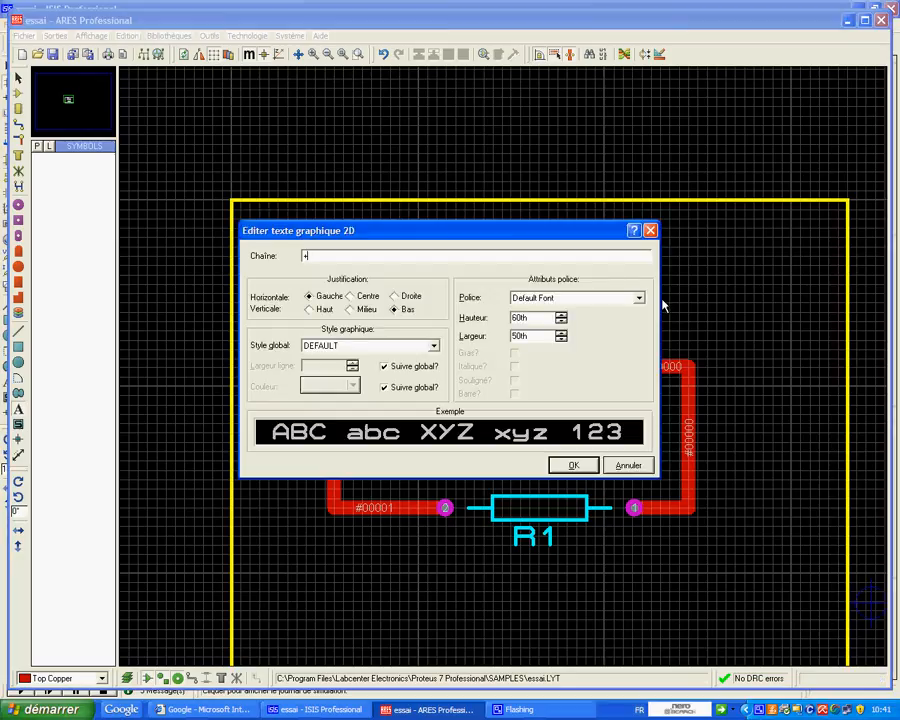
Step: Set the "+" text's height and width to 0.1in each and place it
{"action": "left_click", "coordinate": [561, 321]}
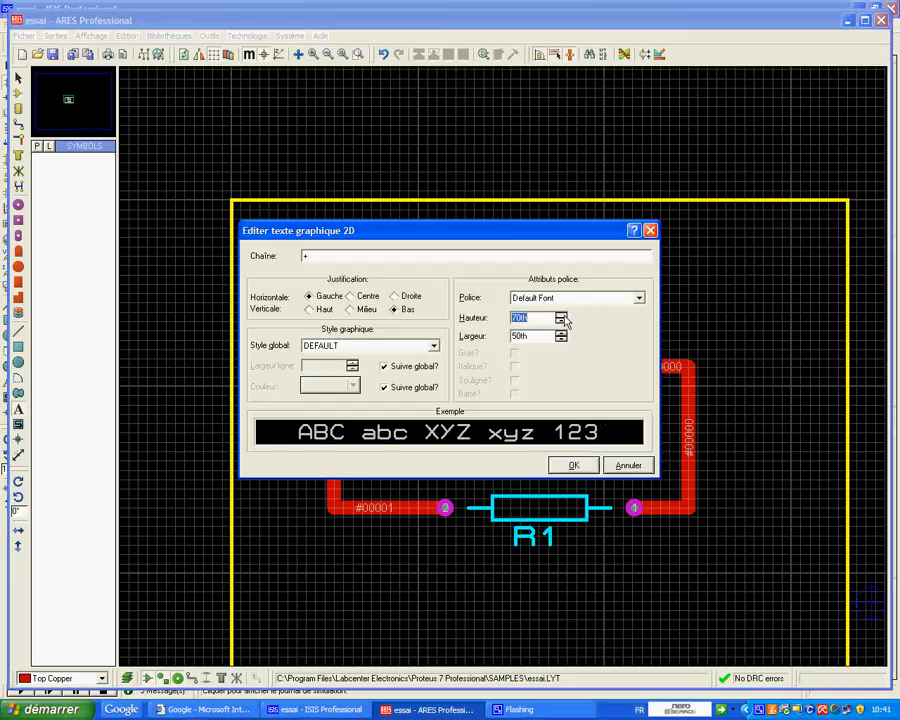
{"action": "left_click", "coordinate": [561, 321]}
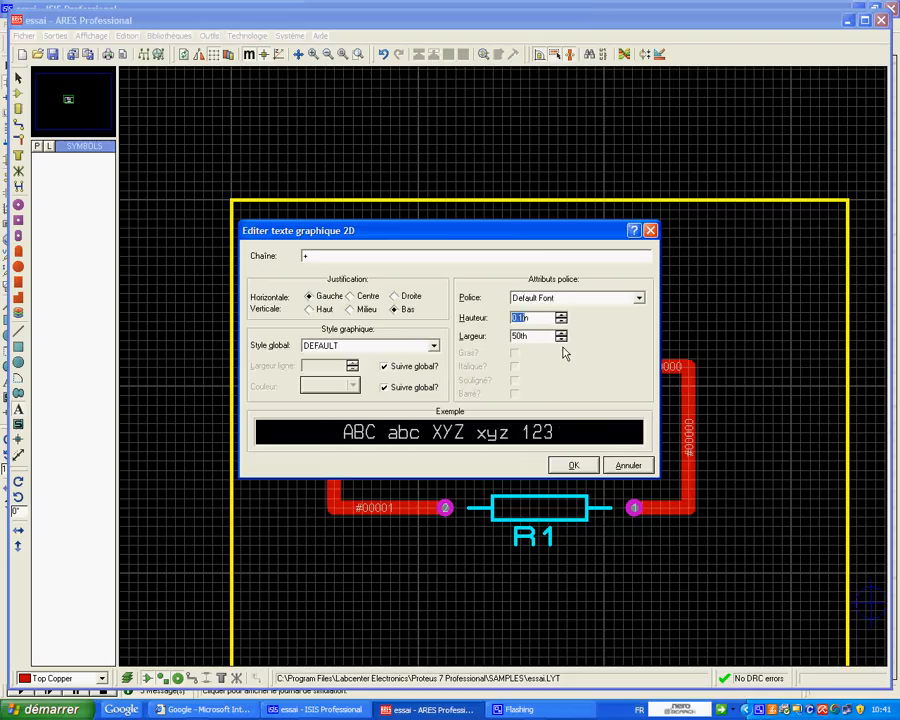
{"action": "left_click", "coordinate": [561, 332]}
{"action": "left_click", "coordinate": [561, 332]}
{"action": "left_click", "coordinate": [561, 332]}
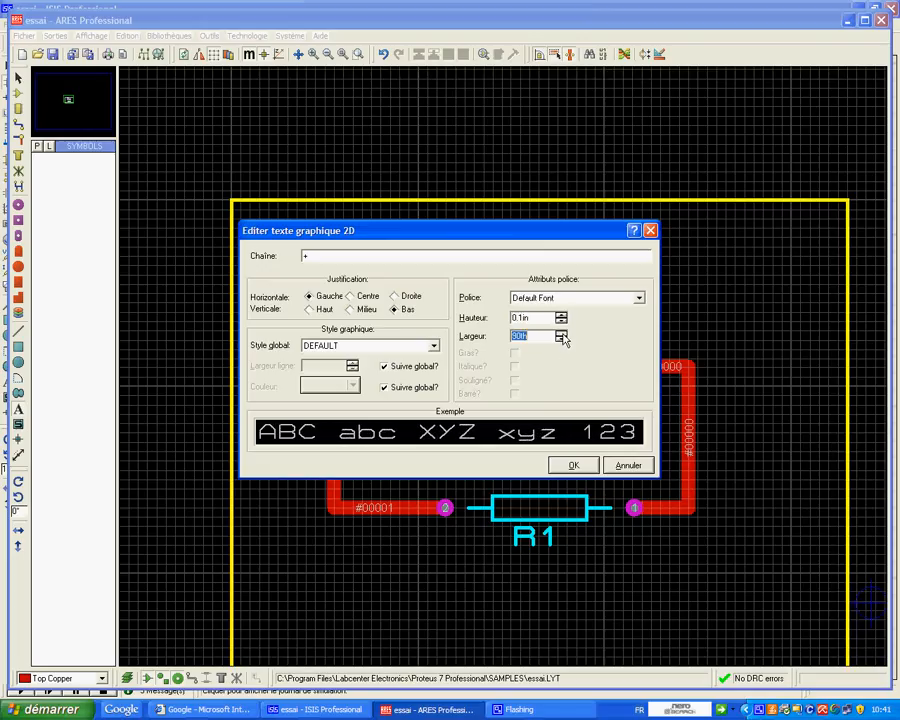
{"action": "left_click", "coordinate": [561, 333]}
{"action": "left_click", "coordinate": [561, 333]}
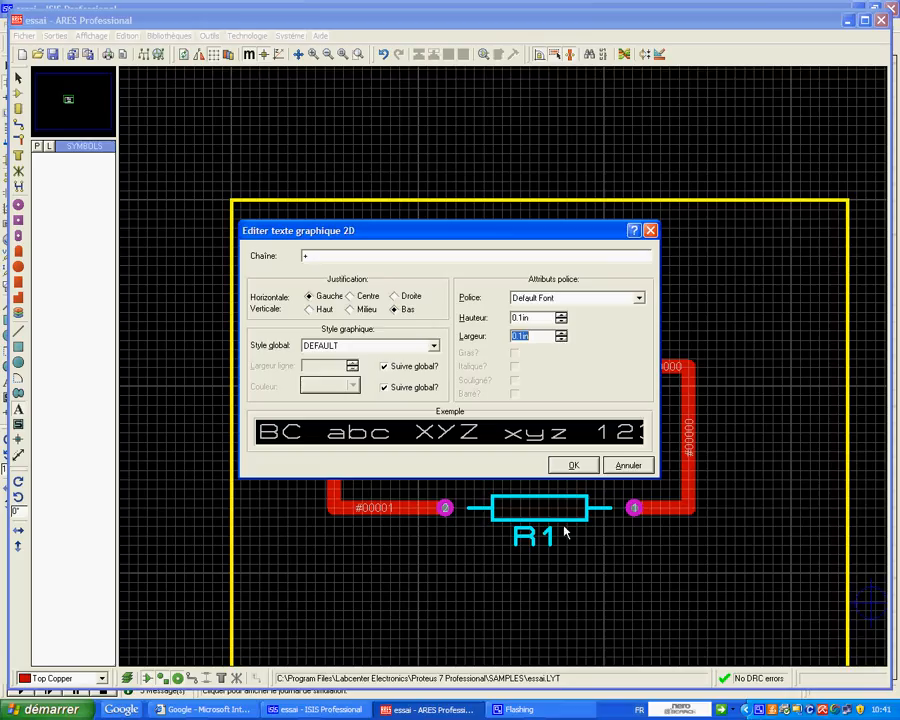
{"action": "left_click", "coordinate": [575, 465]}
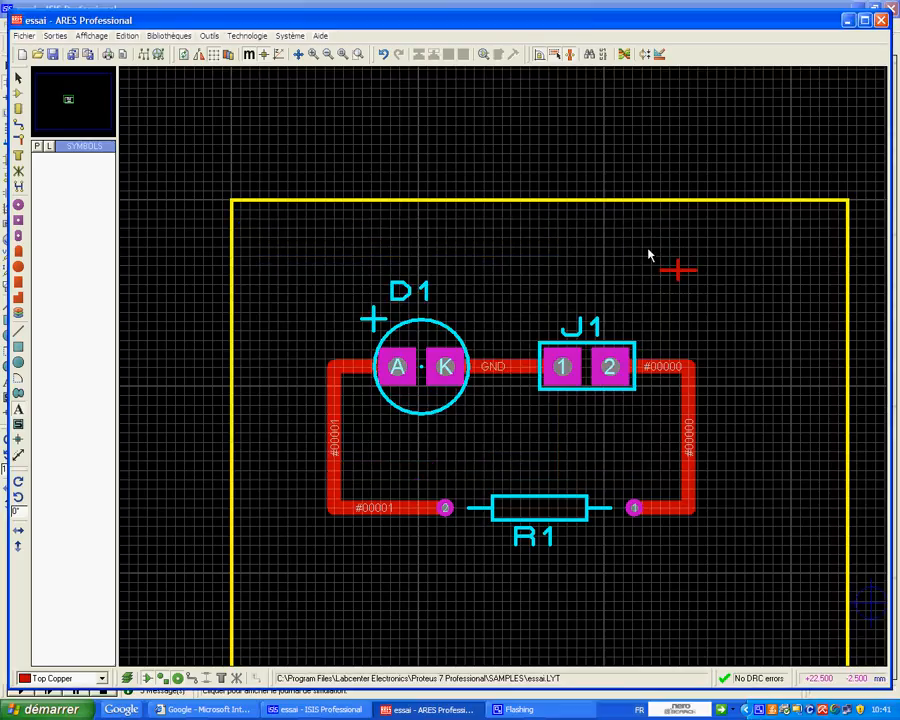
Step: Move the "+" text down beside J1's label, just above and to the right of pad 2
{"action": "right_click", "coordinate": [678, 271]}
{"action": "left_click", "coordinate": [658, 322]}
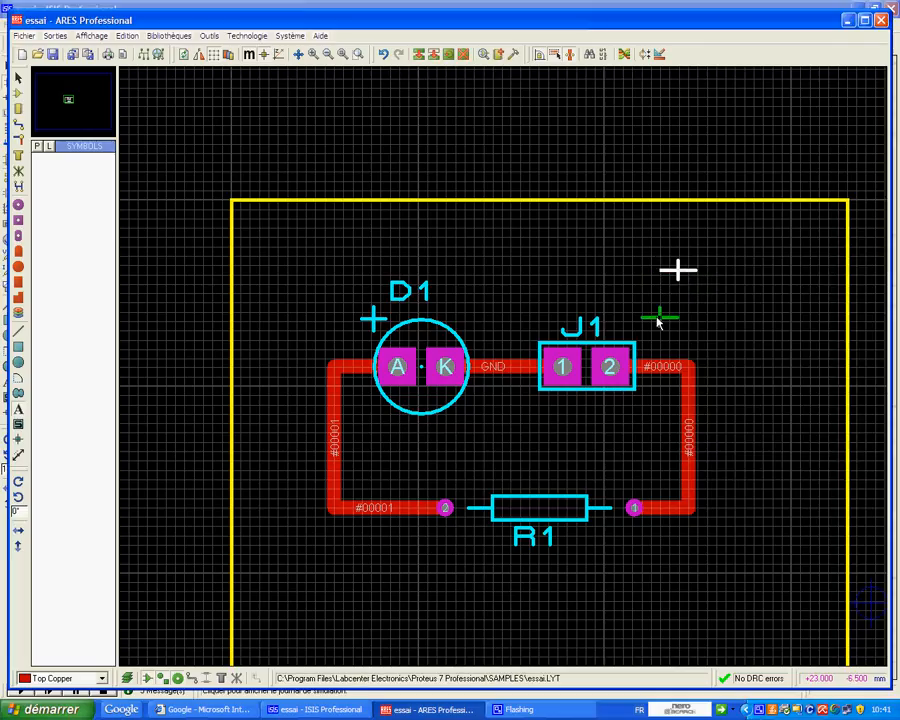
{"action": "left_click", "coordinate": [650, 318]}
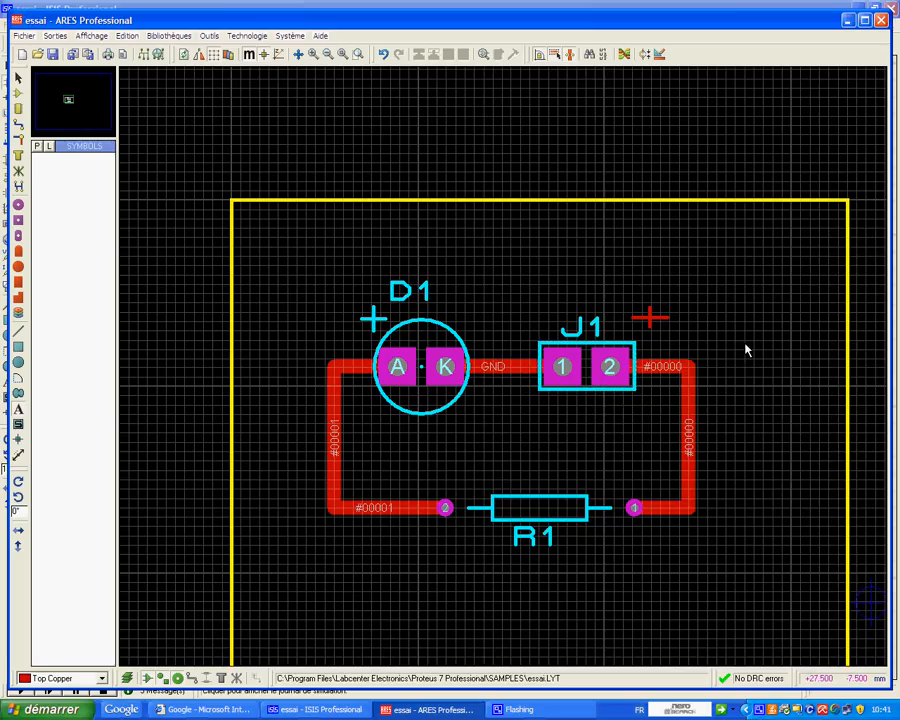
Step: Add a Top Copper "-" text above J1 pad 1, with height and width of 0.14in
{"action": "left_click", "coordinate": [532, 318]}
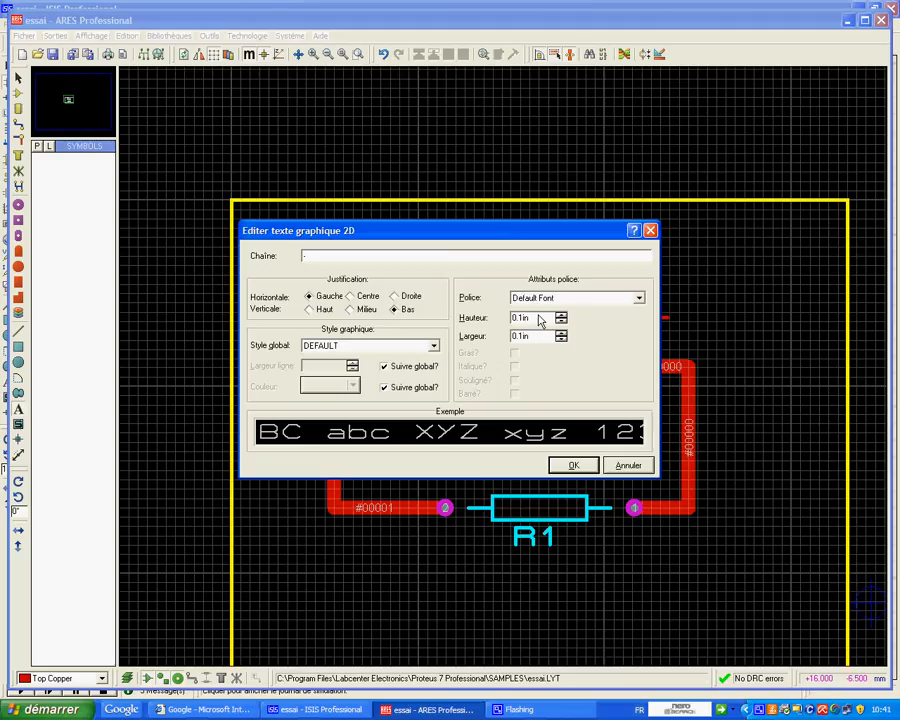
{"action": "left_click", "coordinate": [561, 316]}
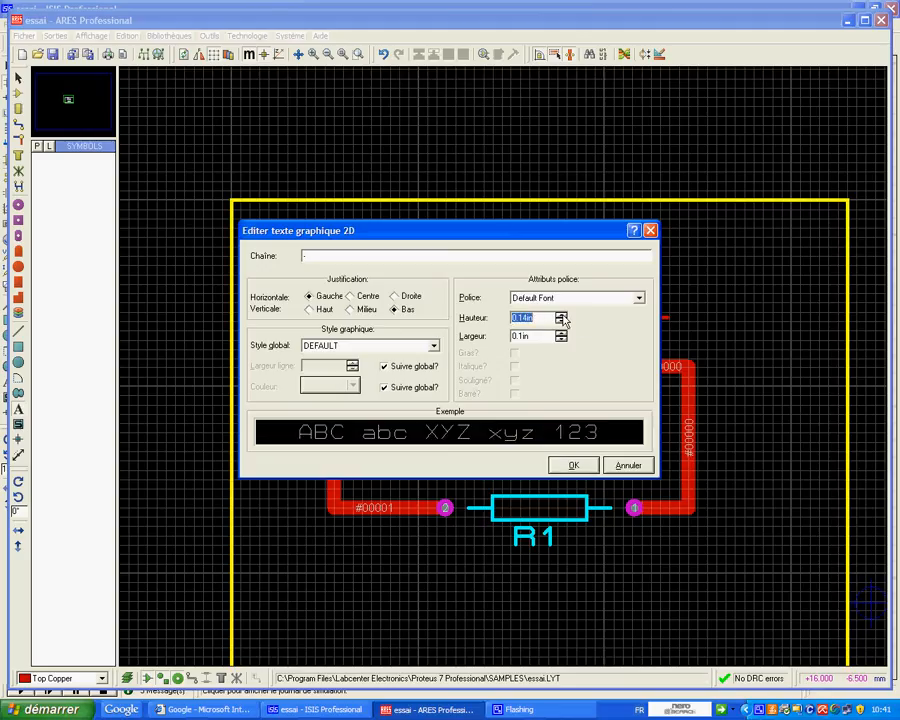
{"action": "left_click", "coordinate": [561, 333]}
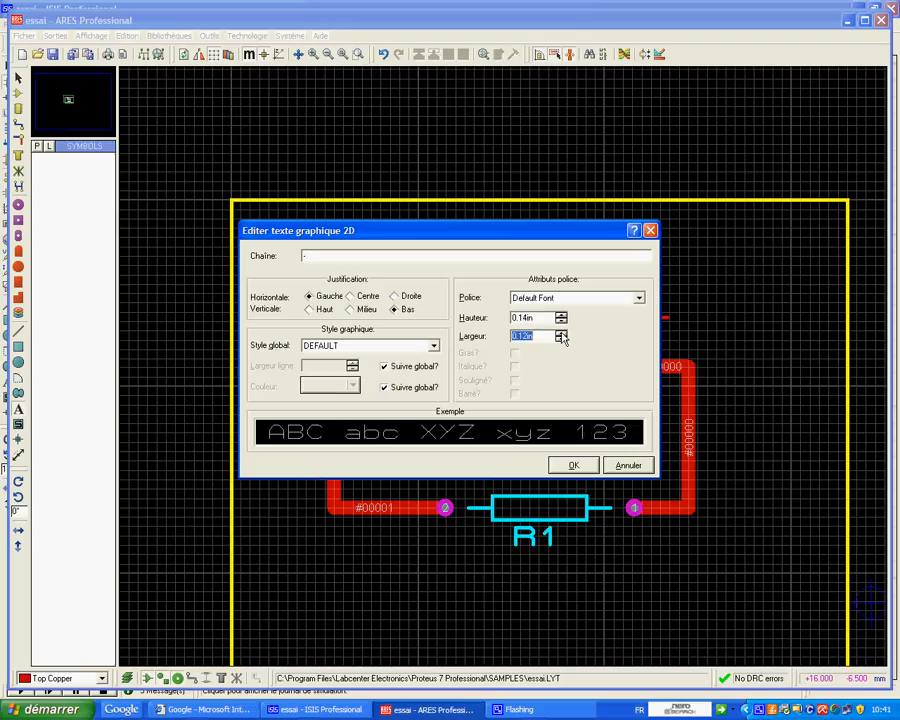
{"action": "left_click", "coordinate": [561, 334]}
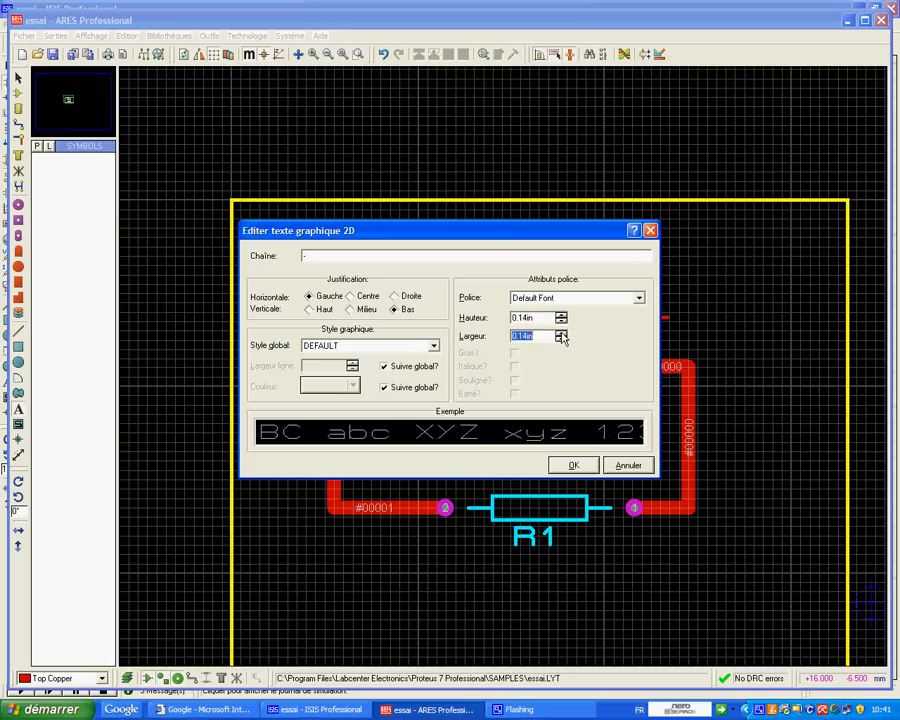
{"action": "left_click", "coordinate": [574, 466]}
Step: Move the "-" text to just above and left of J1 pad 1, dismiss the design-rule message and deselect the text
{"action": "right_click", "coordinate": [548, 291]}
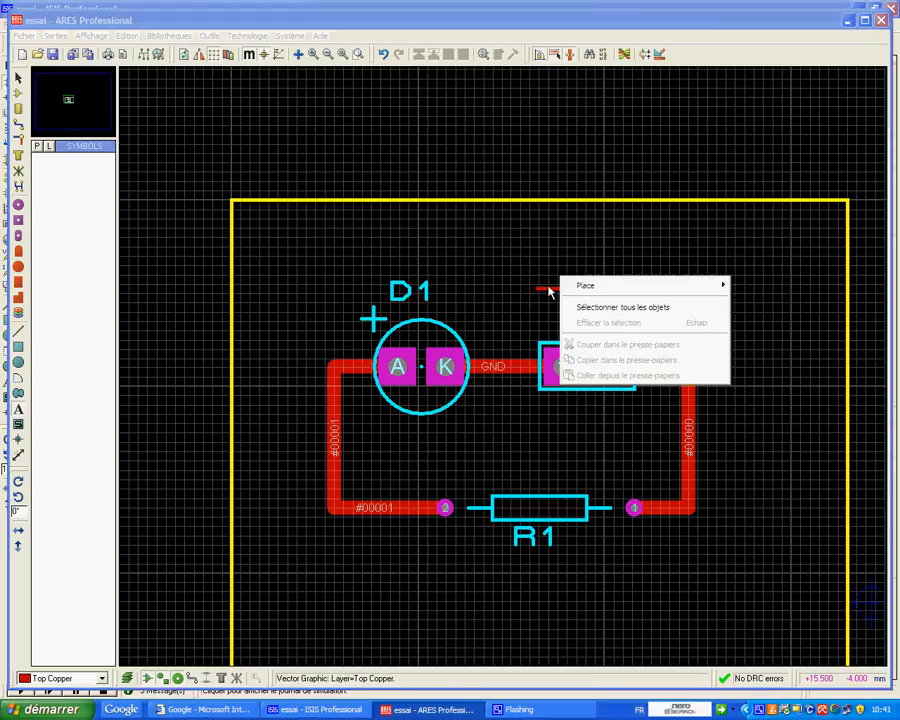
{"action": "left_click", "coordinate": [549, 293]}
{"action": "right_click", "coordinate": [549, 293]}
{"action": "left_click", "coordinate": [549, 294]}
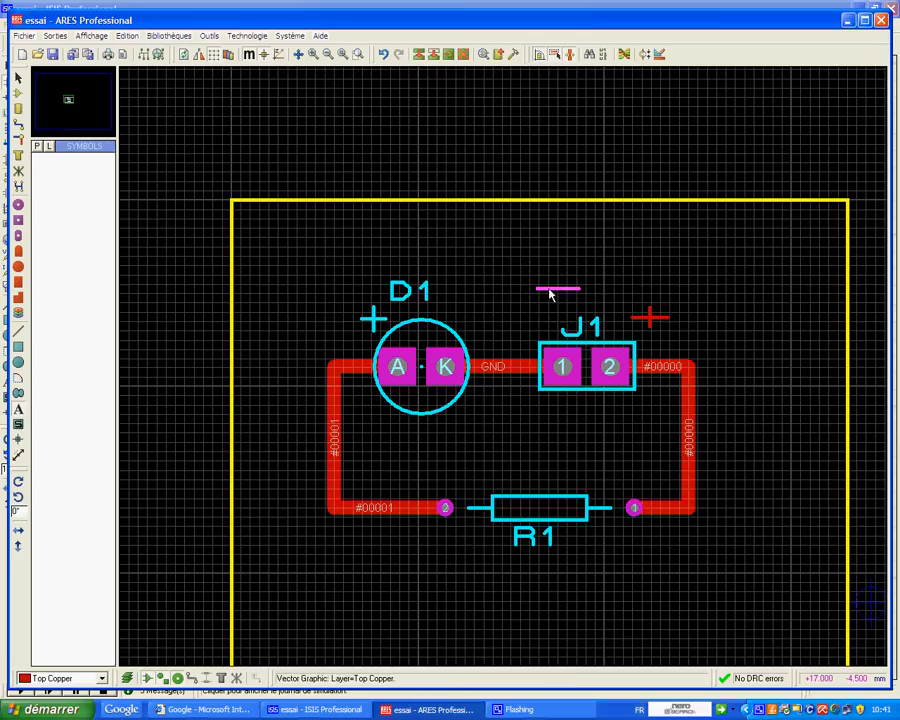
{"action": "left_click_drag", "start_coordinate": [549, 291], "coordinate": [518, 313]}
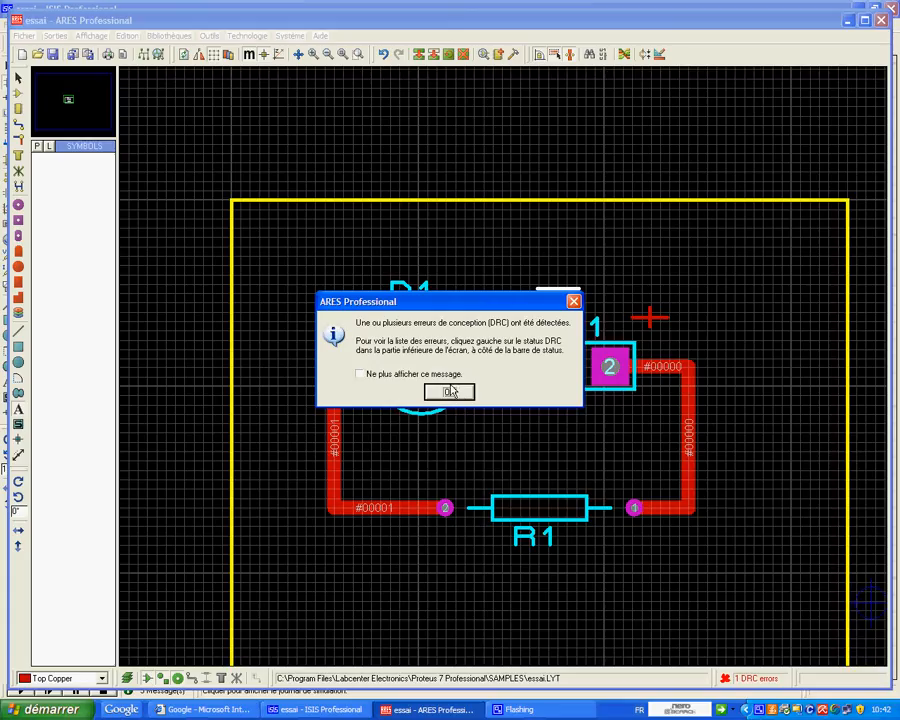
{"action": "left_click", "coordinate": [449, 391]}
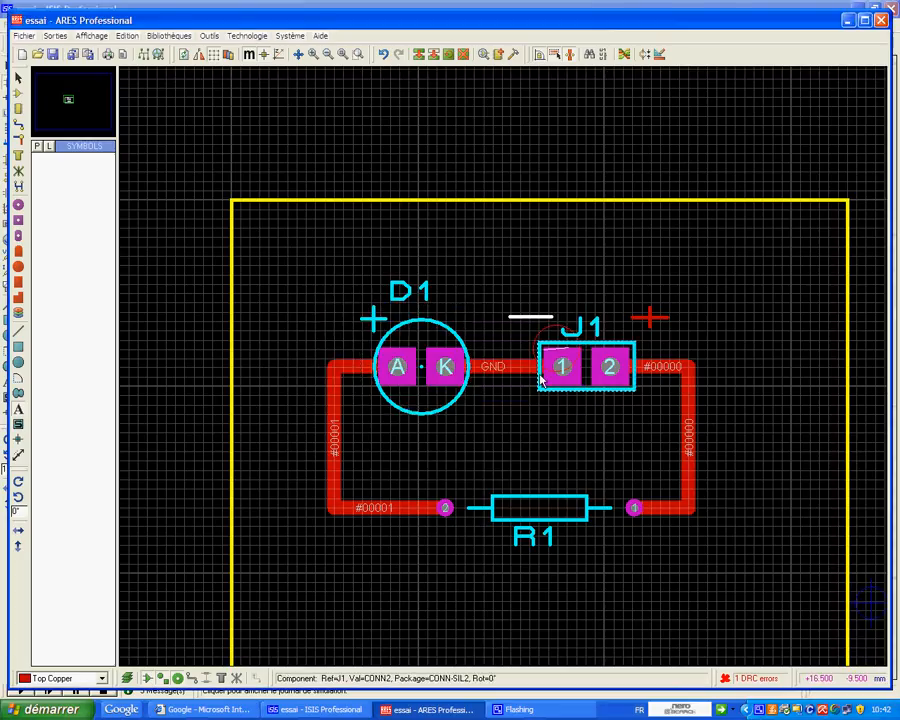
{"action": "left_click", "coordinate": [570, 424]}
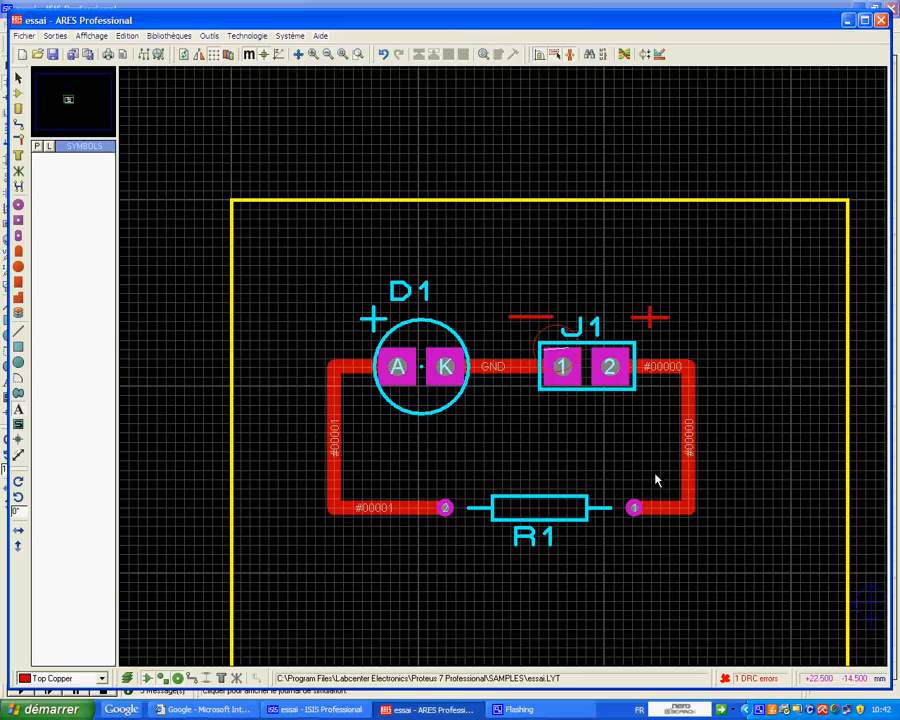
Step: Open the print settings for the layout and move the board artwork to the middle of the page preview
{"action": "key", "text": "F7"}
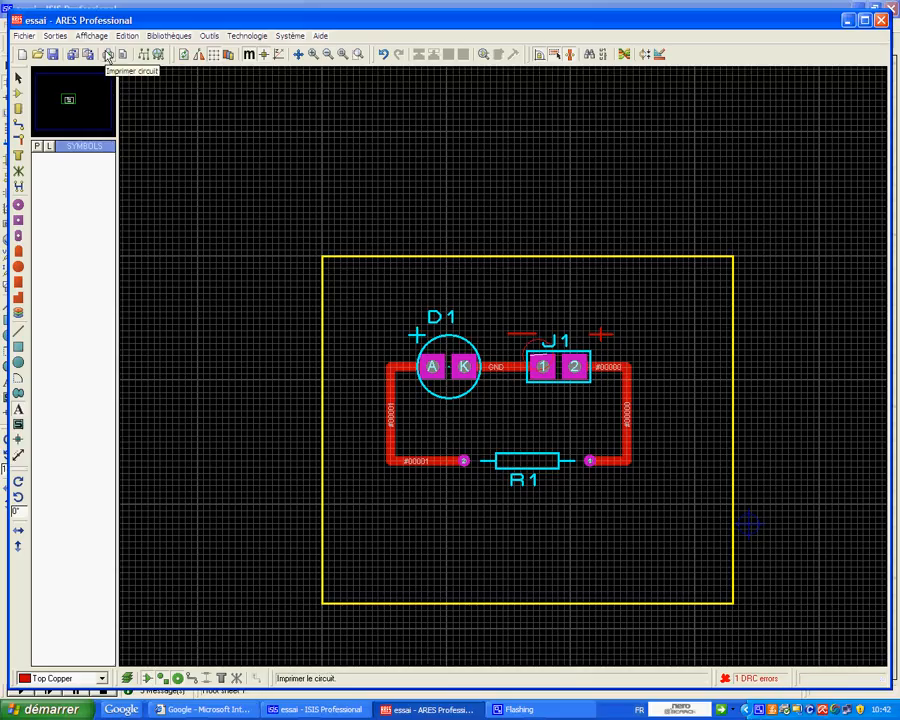
{"action": "left_click", "coordinate": [55, 37]}
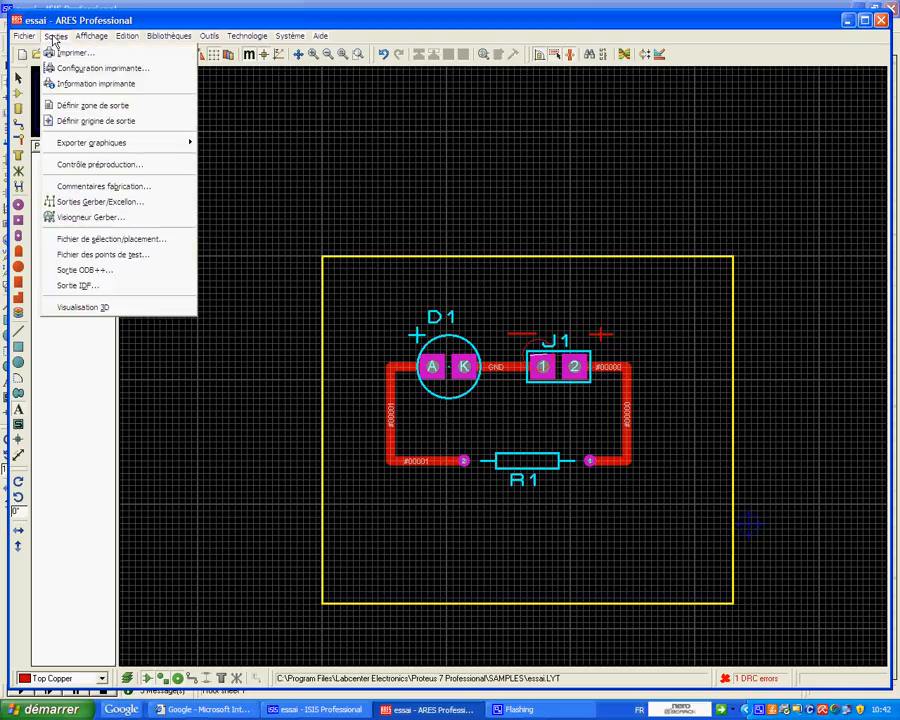
{"action": "left_click", "coordinate": [81, 57]}
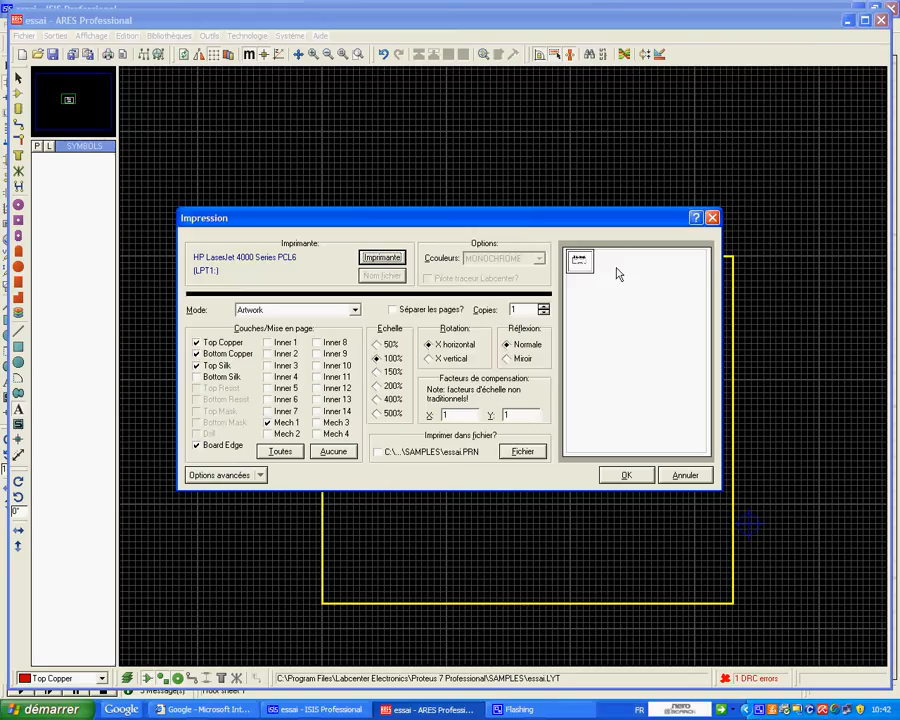
{"action": "left_click_drag", "start_coordinate": [588, 267], "coordinate": [672, 366]}
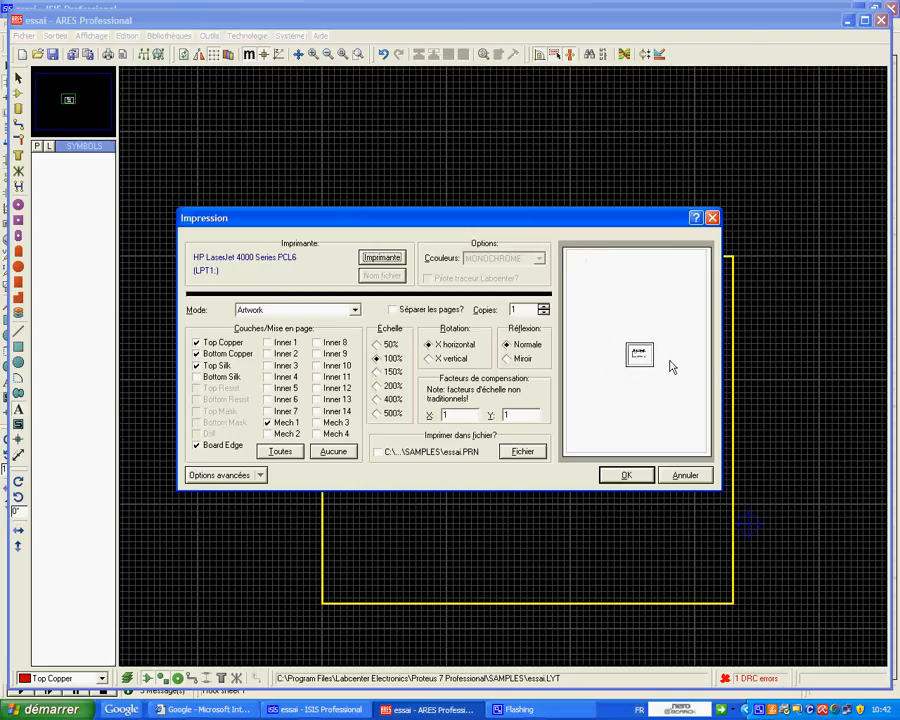
Step: Exclude Top Silk and Bottom Copper from the printout, keeping Top Copper, Mech 1 and Board Edge, and print the artwork
{"action": "left_click", "coordinate": [196, 343]}
{"action": "left_click", "coordinate": [196, 366]}
{"action": "left_click", "coordinate": [196, 354]}
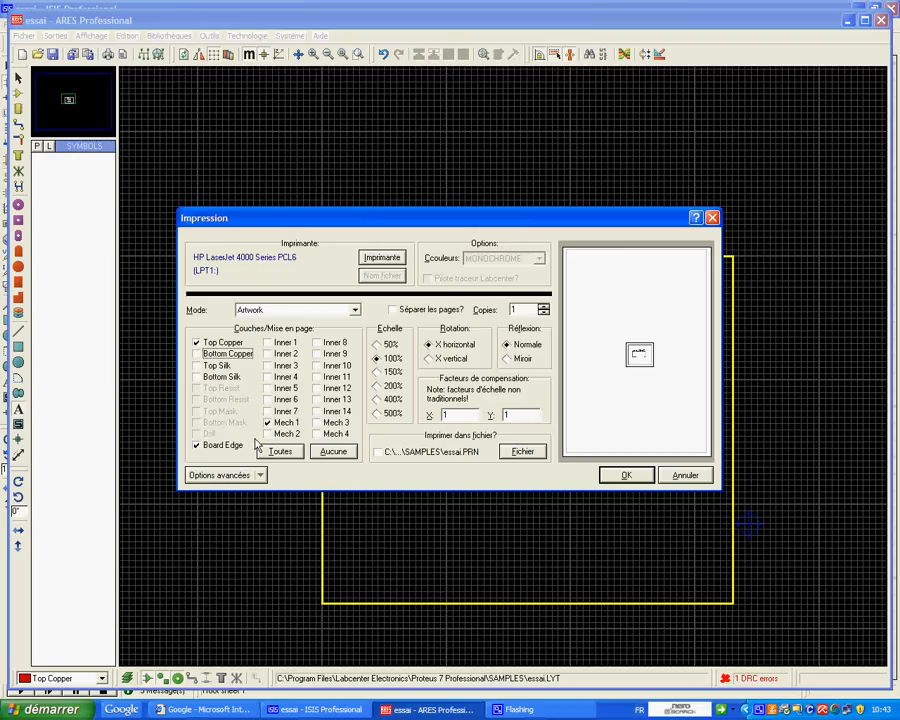
{"action": "left_click", "coordinate": [629, 476]}
{"action": "left_click", "coordinate": [627, 476]}
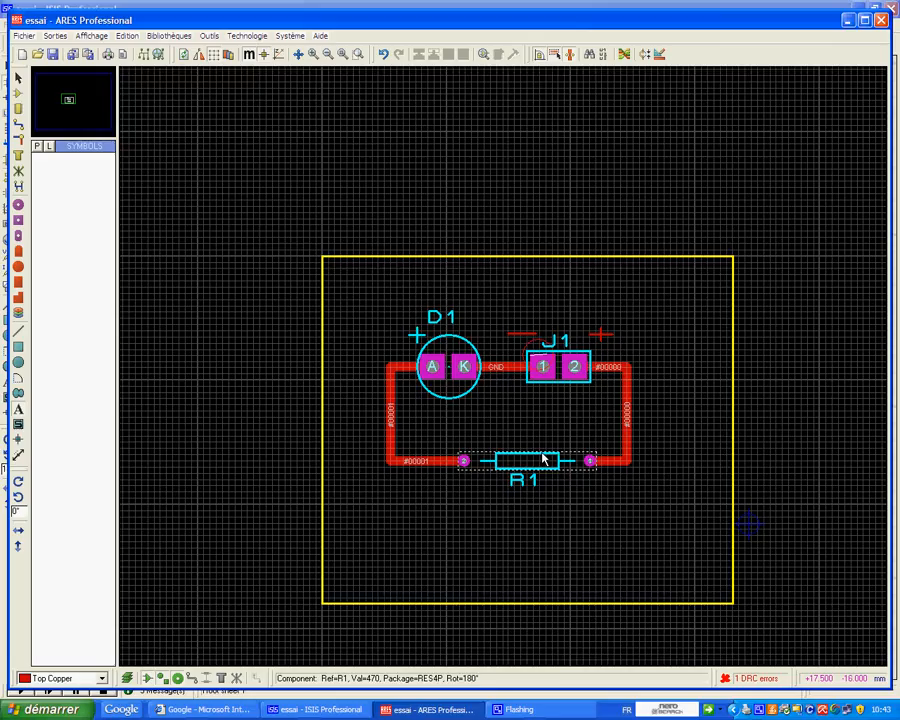
Step: Preview the printout without Top Copper, using only Top Silk and only Bottom Copper alongside Mech 1 and Board Edge, and cancel the print settings
{"action": "left_click", "coordinate": [55, 36]}
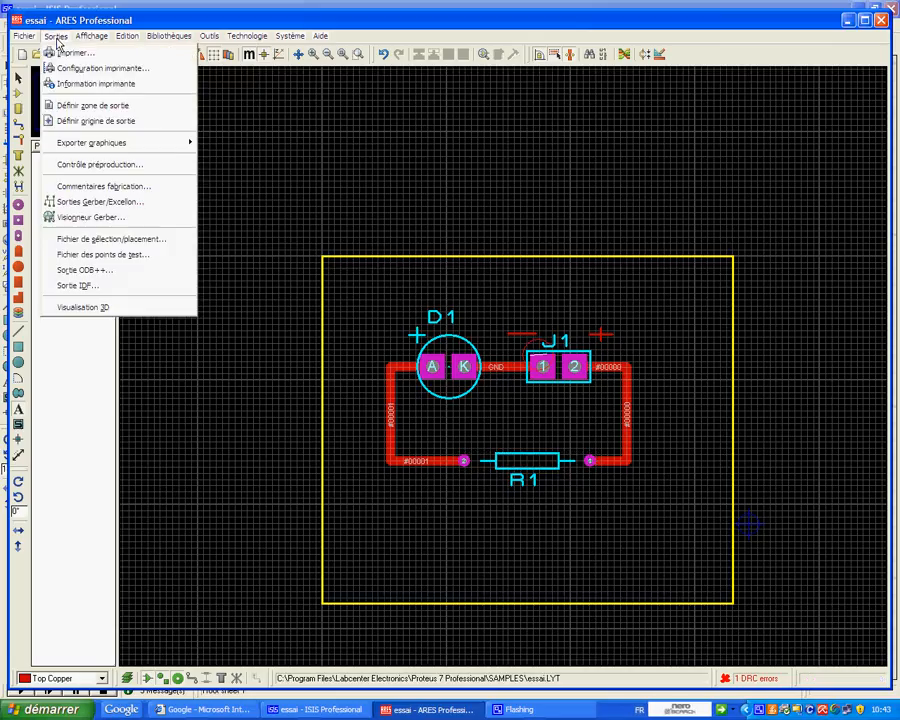
{"action": "left_click", "coordinate": [65, 55]}
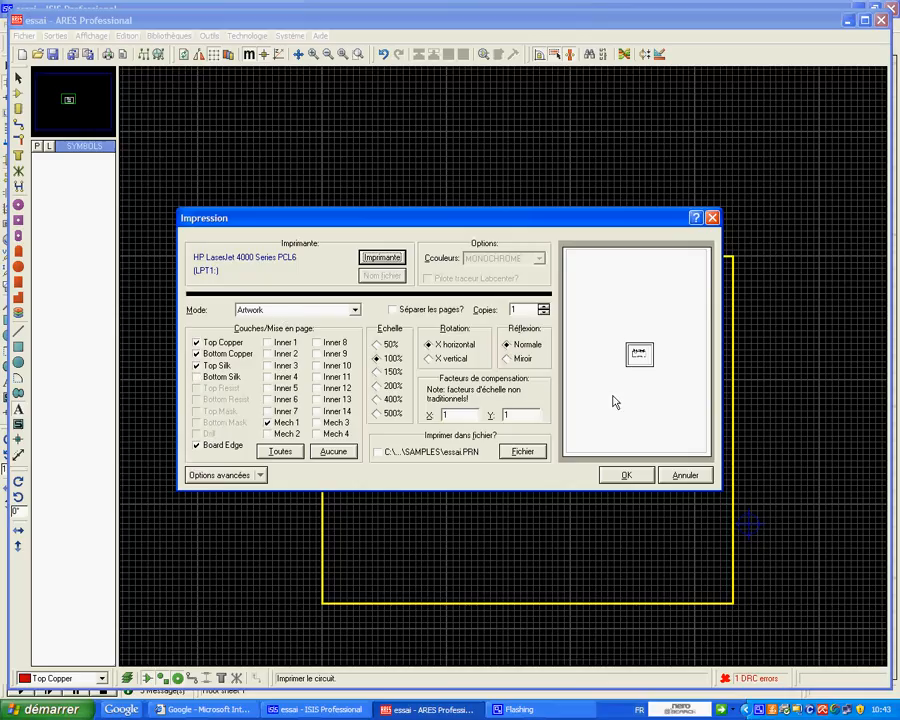
{"action": "left_click", "coordinate": [196, 342]}
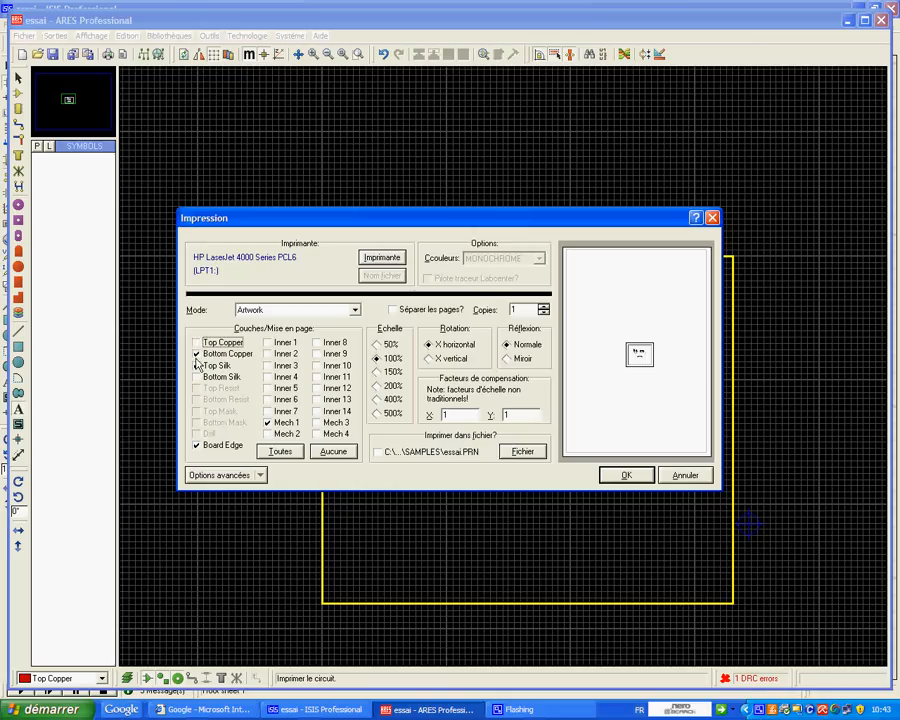
{"action": "left_click", "coordinate": [196, 365]}
{"action": "left_click", "coordinate": [196, 354]}
{"action": "left_click", "coordinate": [196, 365]}
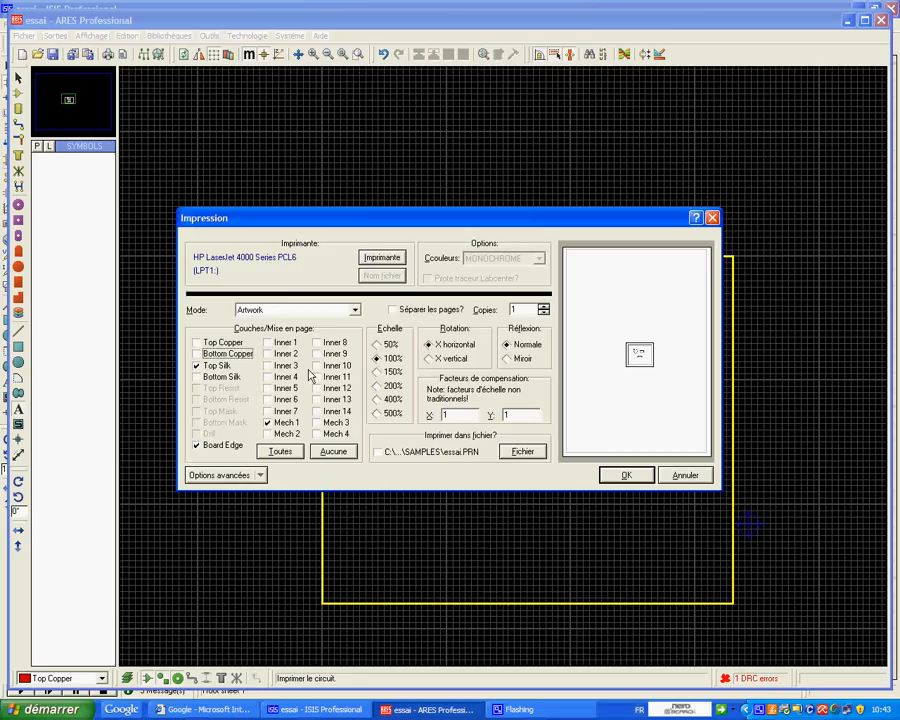
{"action": "left_click", "coordinate": [196, 354]}
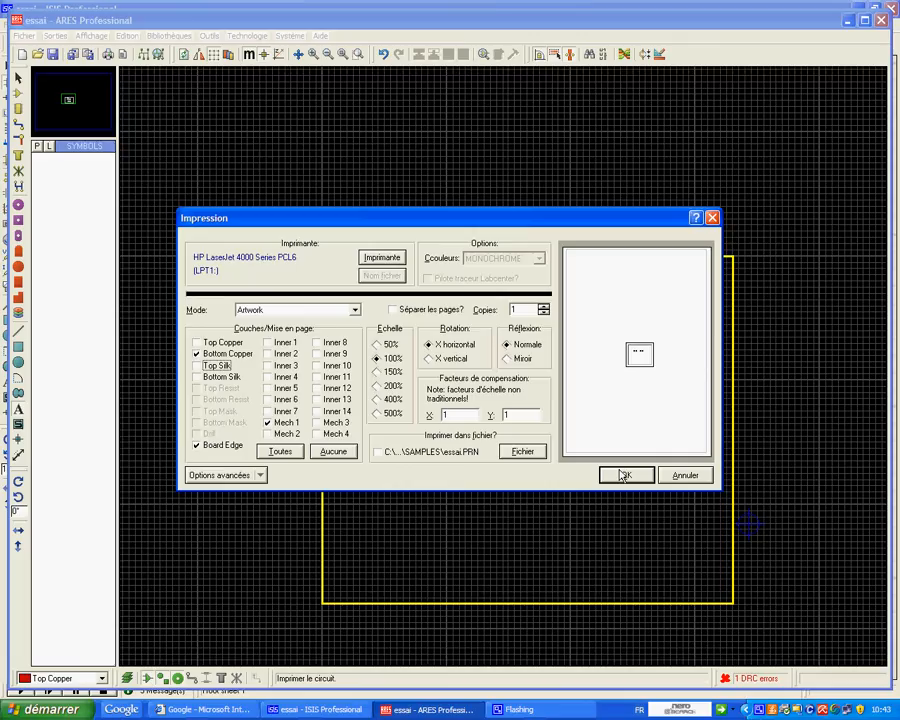
{"action": "left_click", "coordinate": [682, 476]}
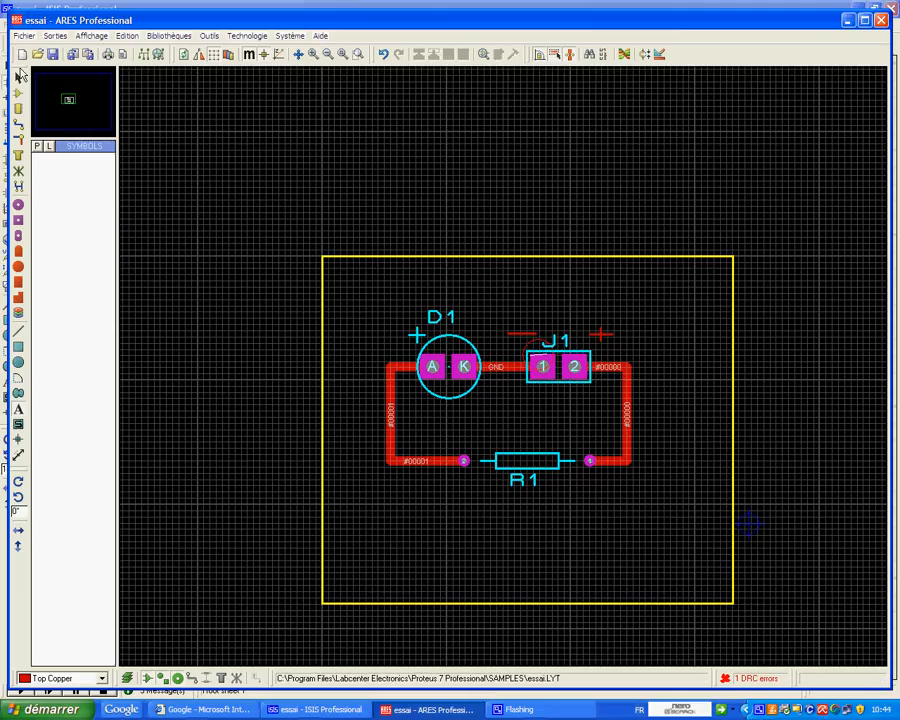
Step: Delete the GND track between D1 pad K and J1 pad 1
{"action": "left_click", "coordinate": [17, 93]}
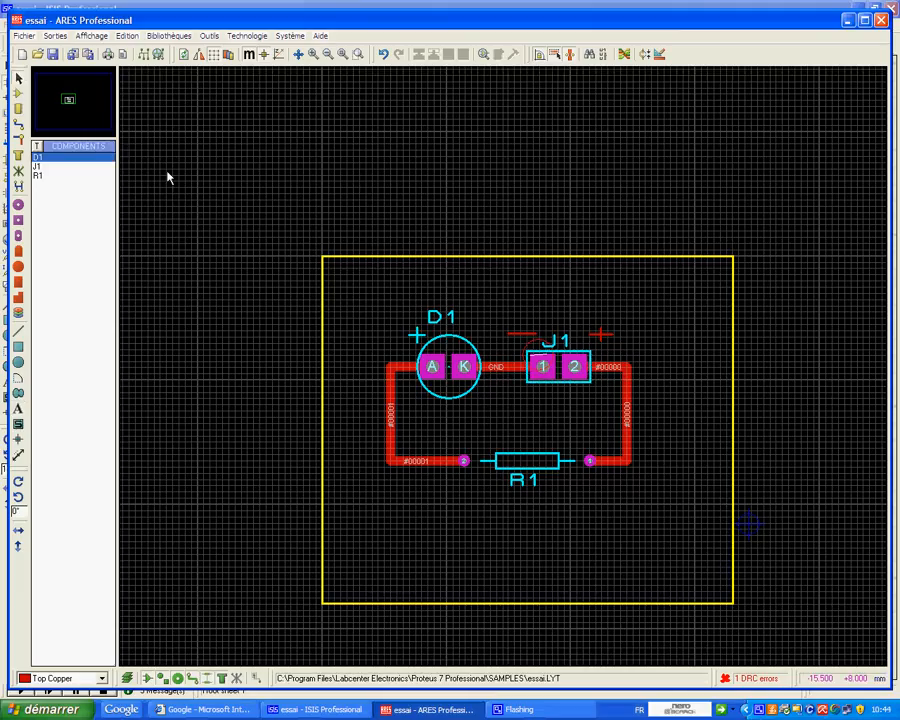
{"action": "right_click", "coordinate": [504, 374]}
{"action": "left_click", "coordinate": [510, 369]}
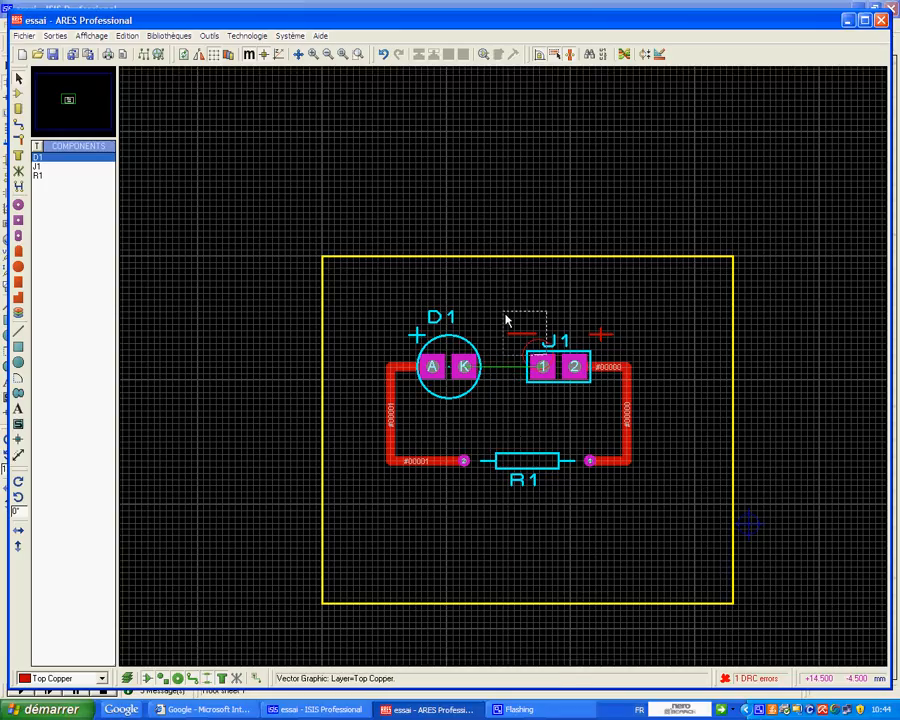
Step: Route a T30 track from D1 pad K up and over to J1 pad 1, with Top Copper ends and a Bottom Copper section about 6 mm long between two vias
{"action": "left_click", "coordinate": [17, 127]}
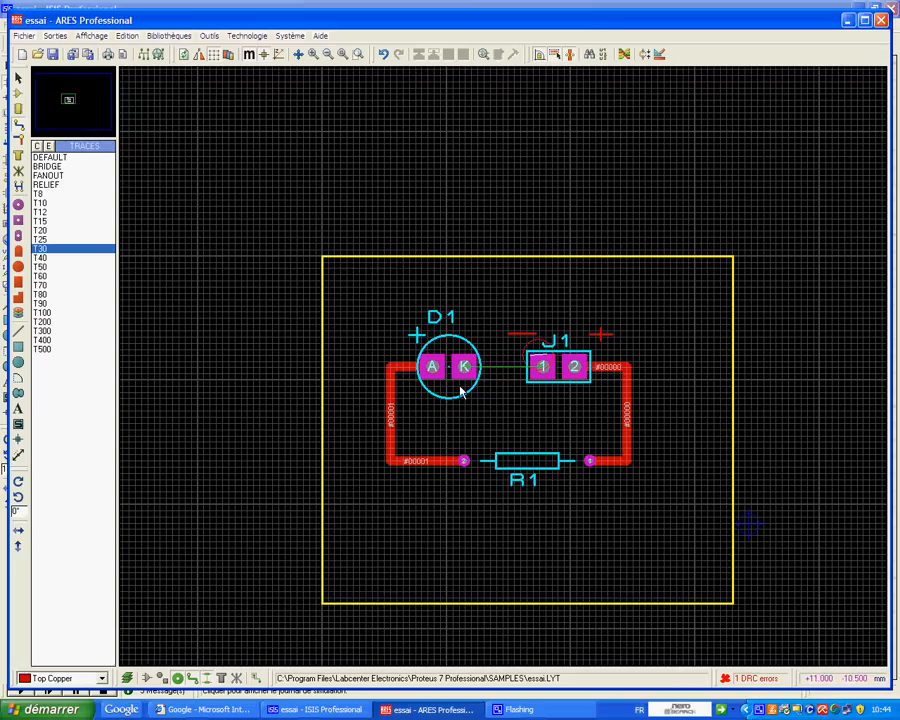
{"action": "left_click", "coordinate": [540, 367]}
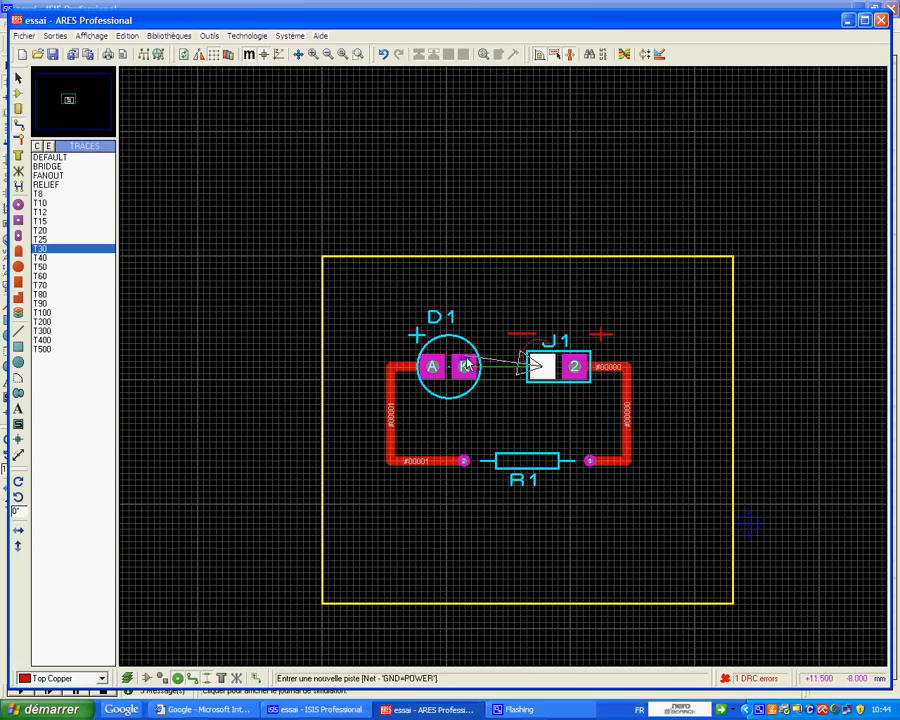
{"action": "double_click", "coordinate": [465, 301]}
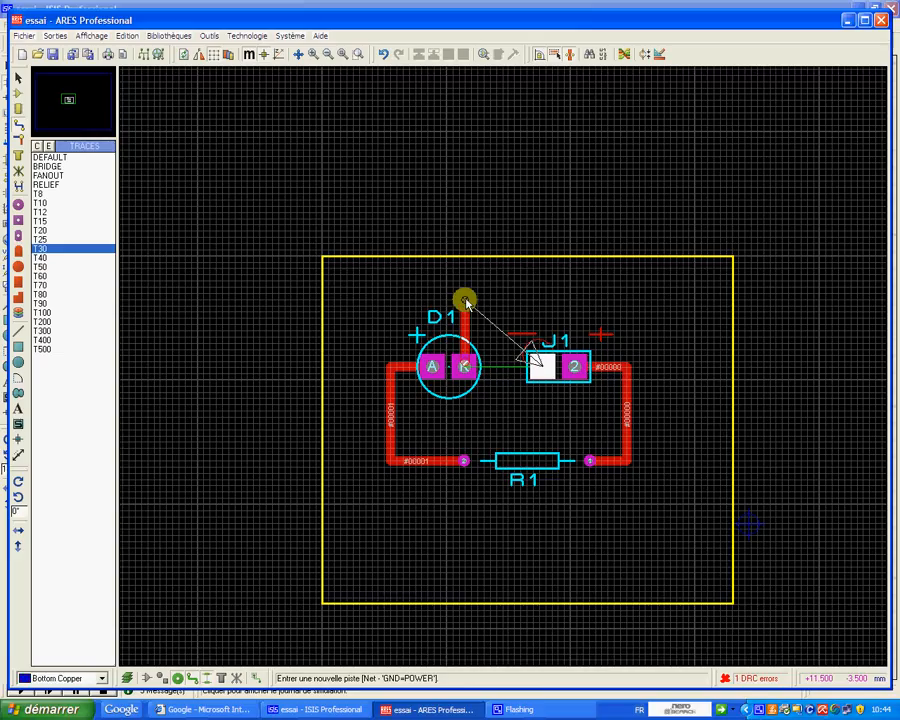
{"action": "left_click", "coordinate": [541, 301]}
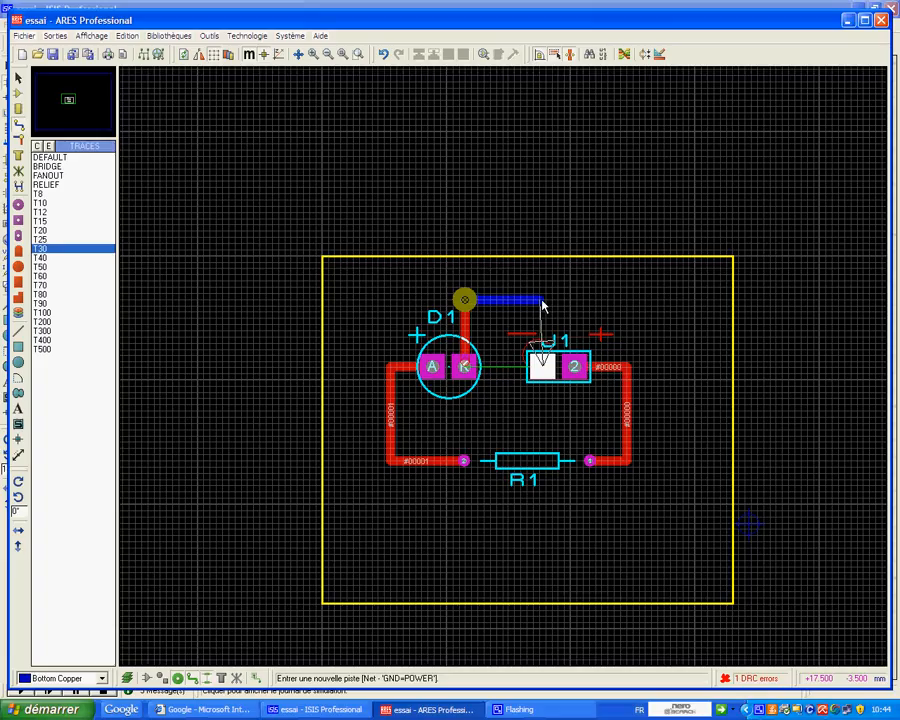
{"action": "double_click", "coordinate": [541, 302]}
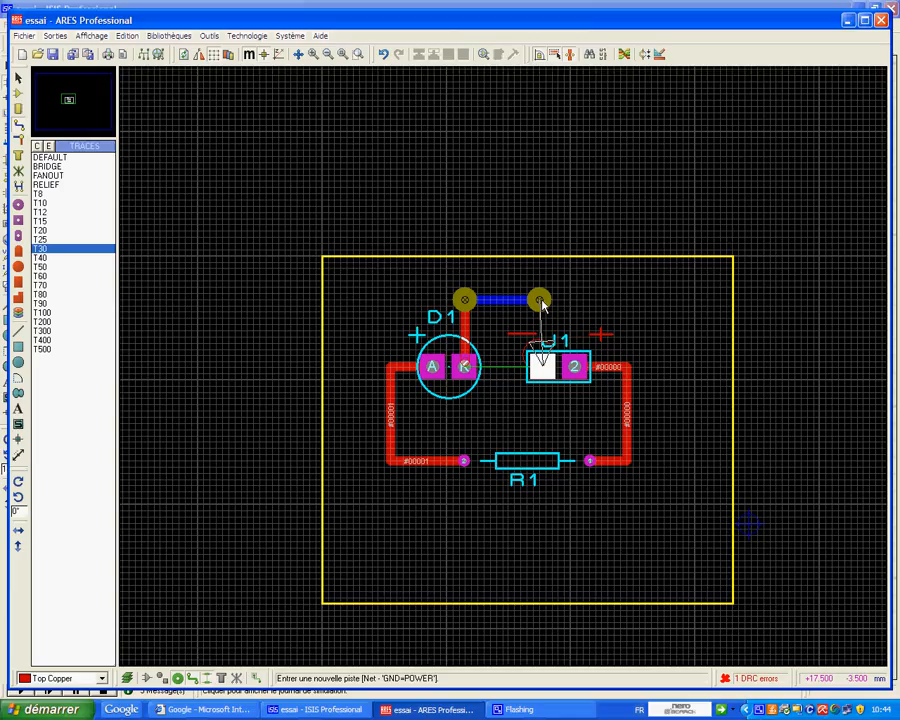
{"action": "left_click", "coordinate": [541, 370]}
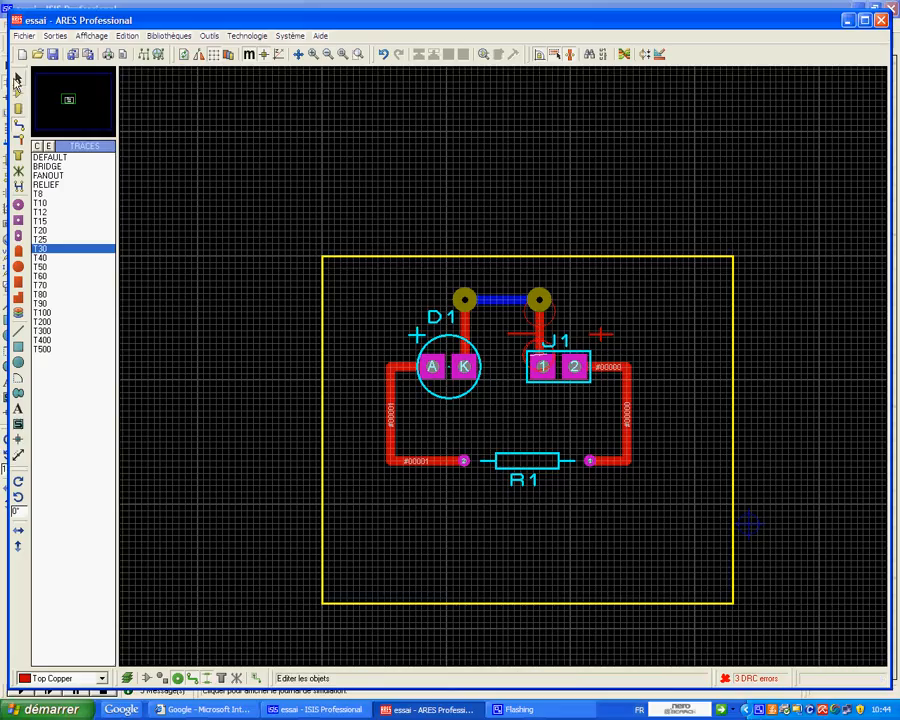
Step: Move the "-" text to just below J1 pad 1, clear of the new track, and deselect it
{"action": "left_click", "coordinate": [17, 77]}
{"action": "right_click", "coordinate": [528, 343]}
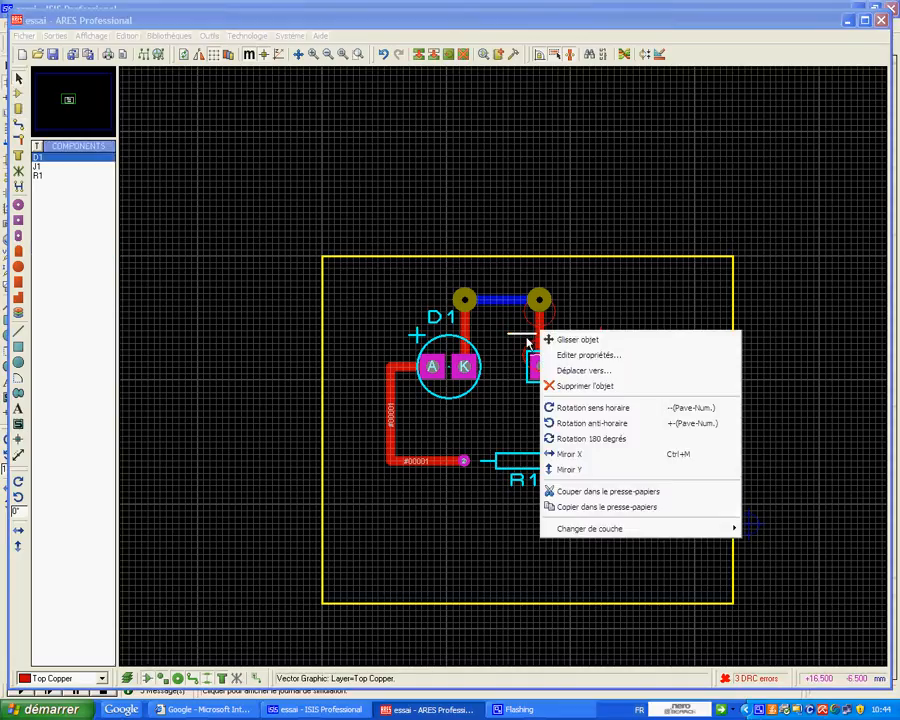
{"action": "left_click", "coordinate": [524, 349]}
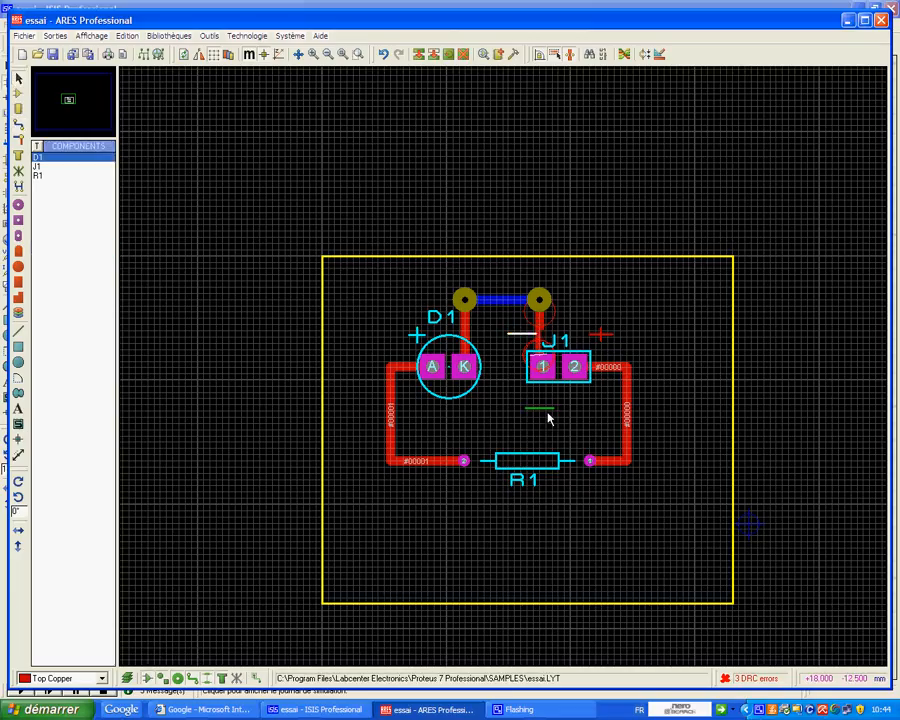
{"action": "left_click", "coordinate": [538, 400]}
{"action": "left_click", "coordinate": [500, 424]}
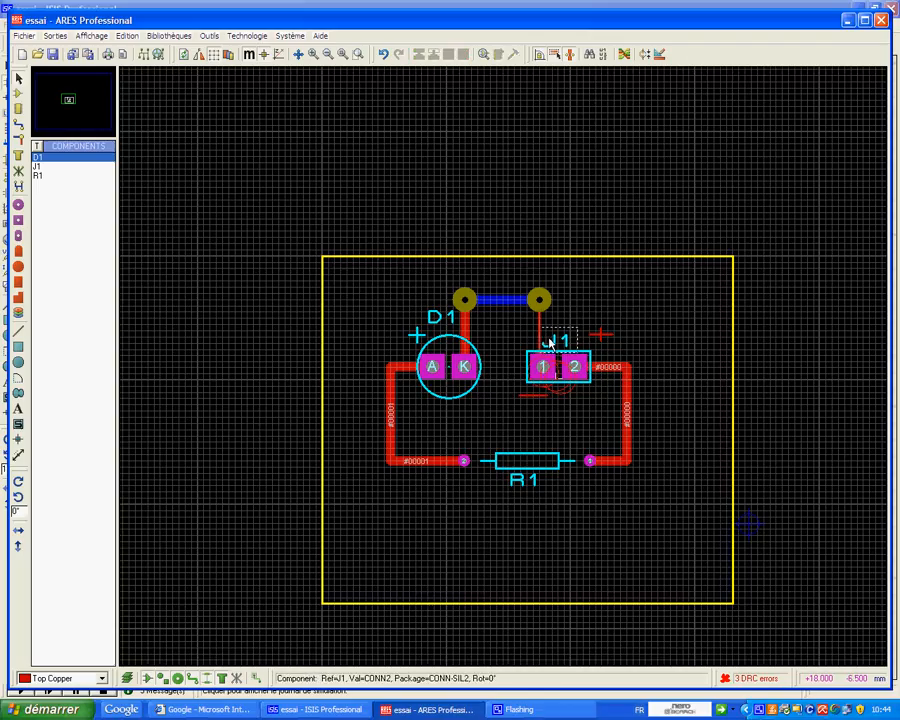
Step: Change only the Top Copper segment between the via above J1 and J1 pad 1 to track style T30
{"action": "right_click", "coordinate": [539, 329]}
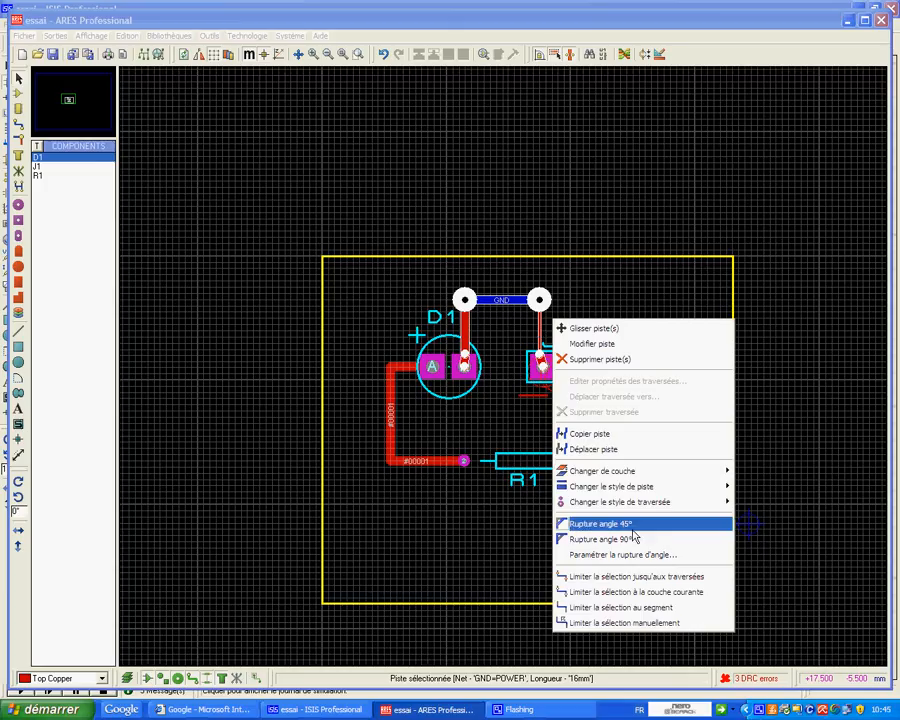
{"action": "left_click", "coordinate": [618, 607]}
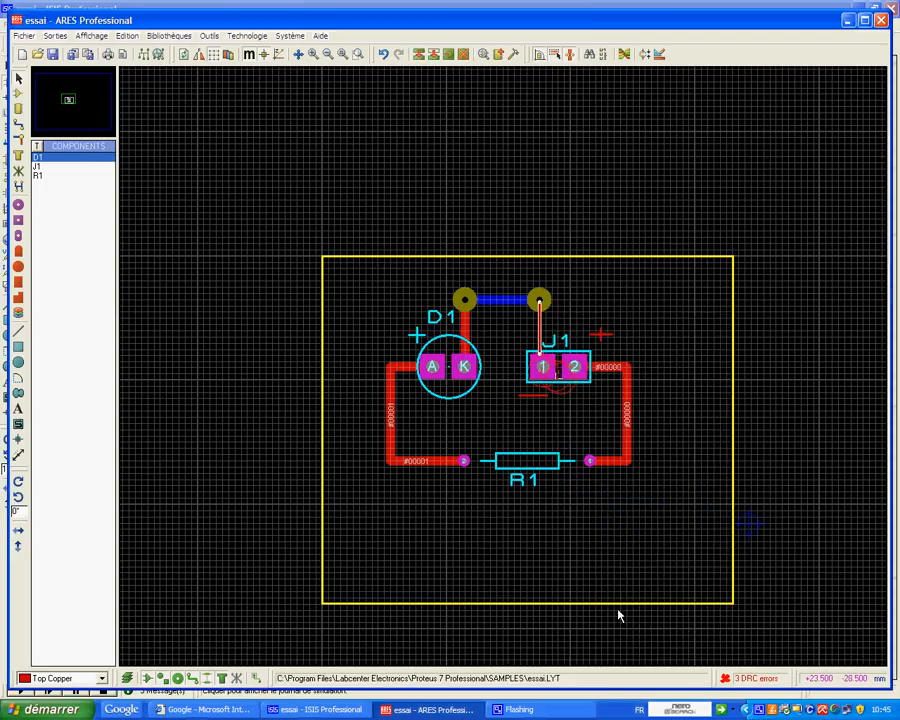
{"action": "right_click", "coordinate": [541, 333]}
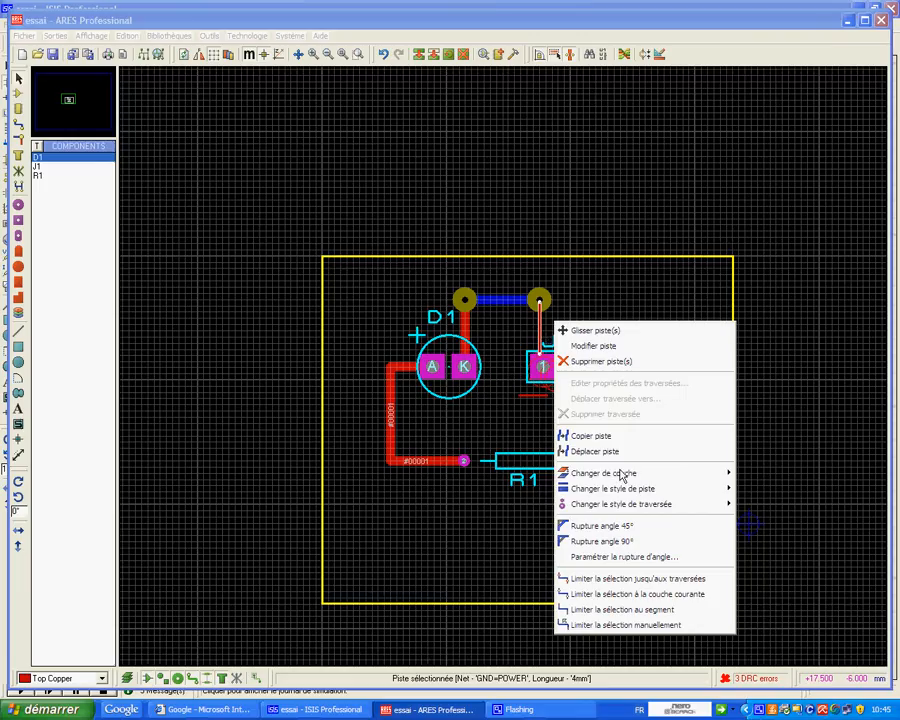
{"action": "mouse_move", "coordinate": [617, 496]}
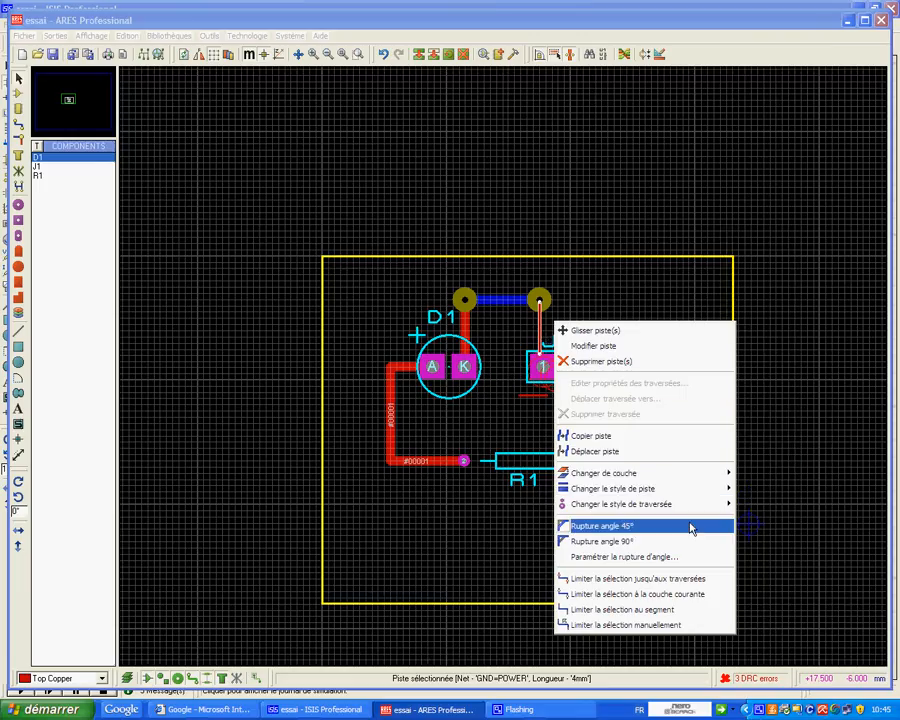
{"action": "mouse_move", "coordinate": [697, 490]}
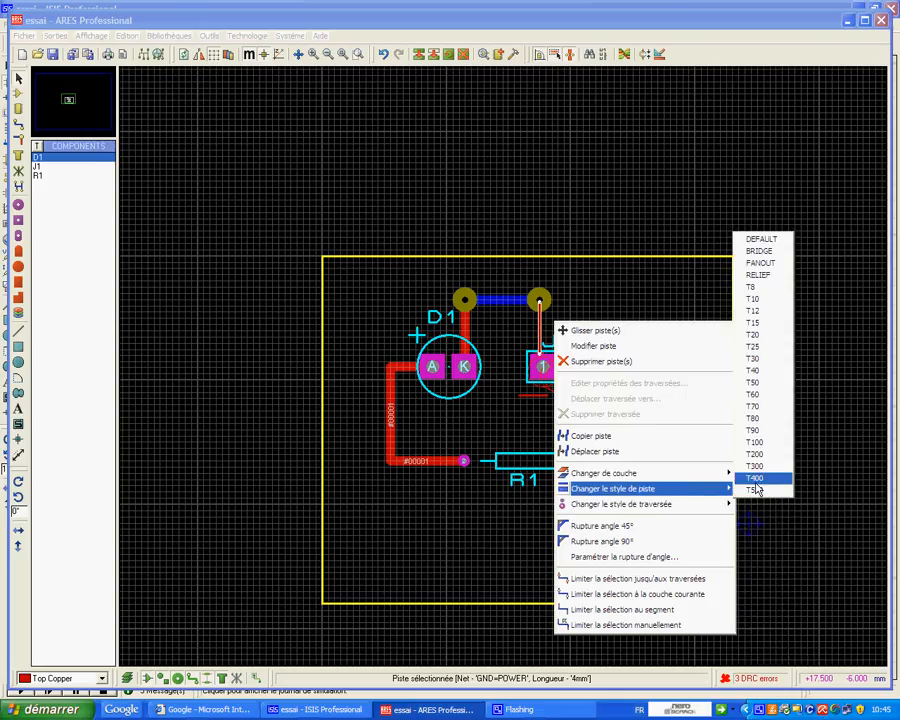
{"action": "left_click", "coordinate": [769, 354]}
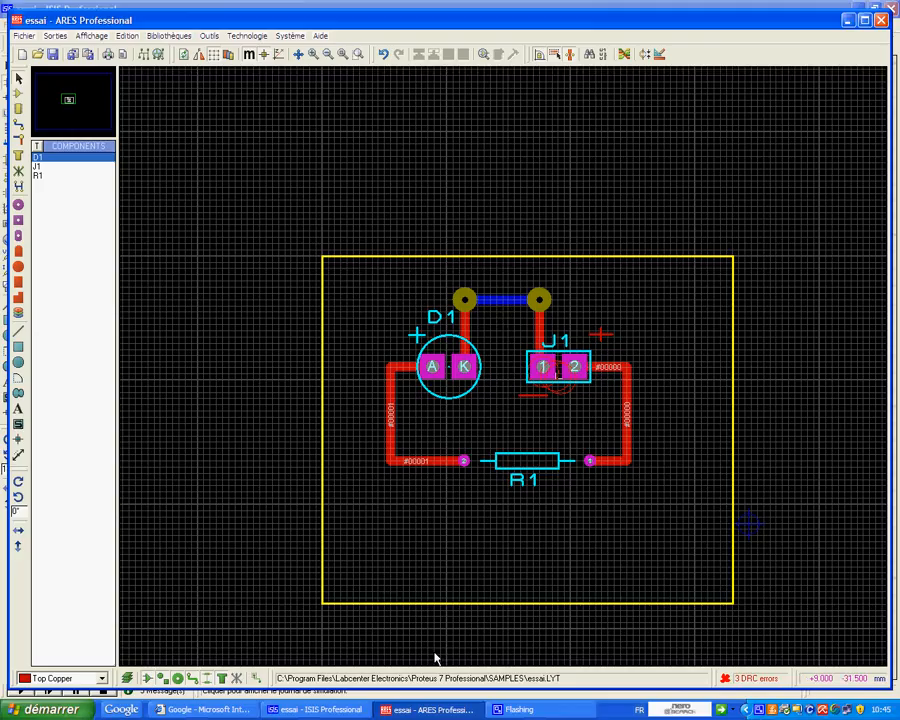
Step: Switch to ISIS, generate the schematic's bill of materials as ASCII output to review it, close it and return to ARES
{"action": "left_click", "coordinate": [352, 711]}
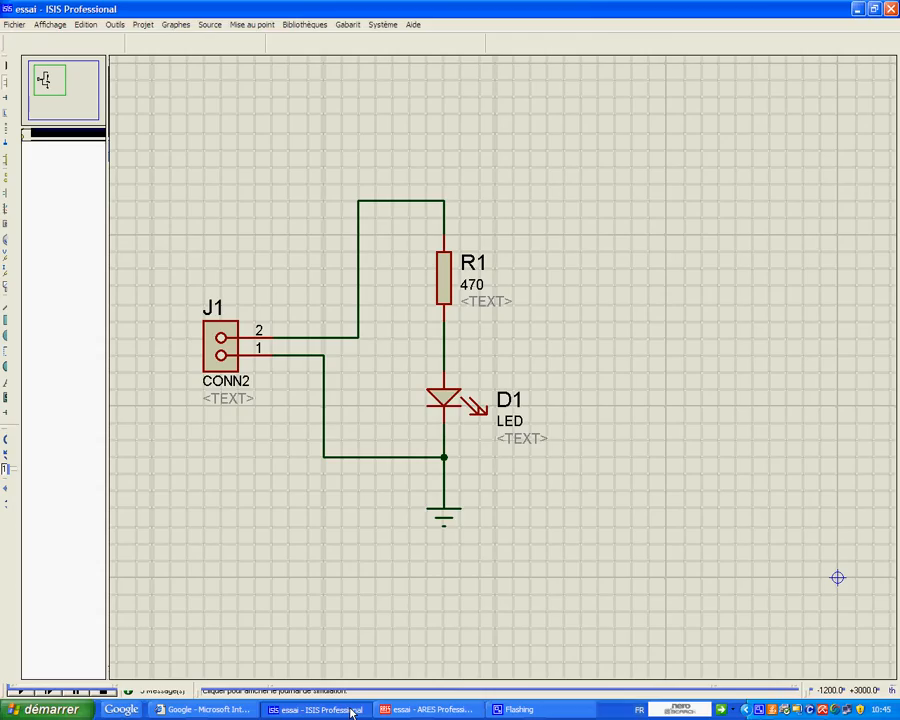
{"action": "left_click", "coordinate": [116, 25]}
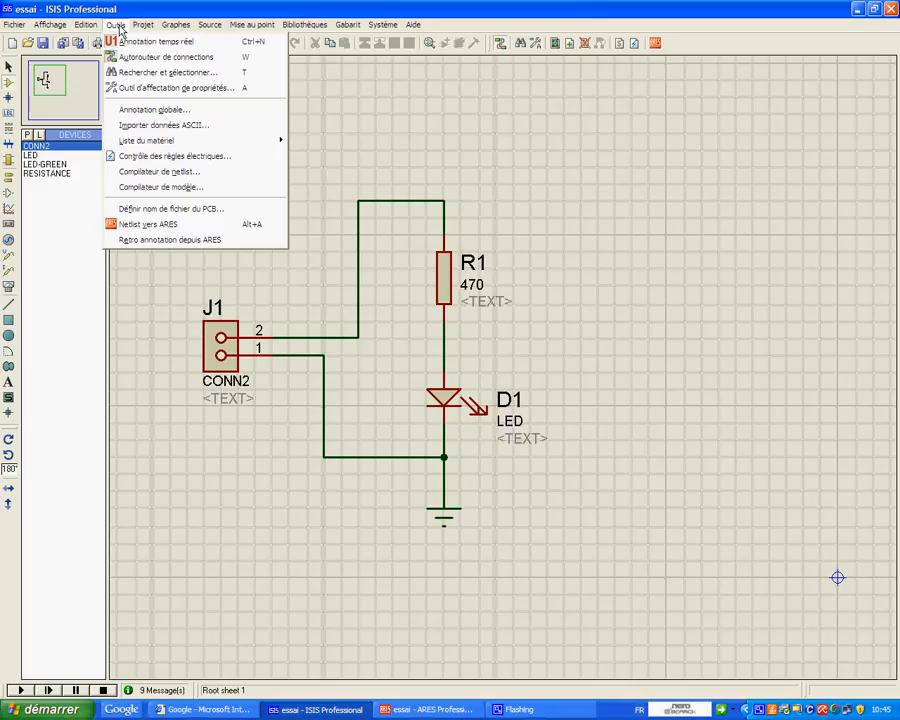
{"action": "mouse_move", "coordinate": [165, 152]}
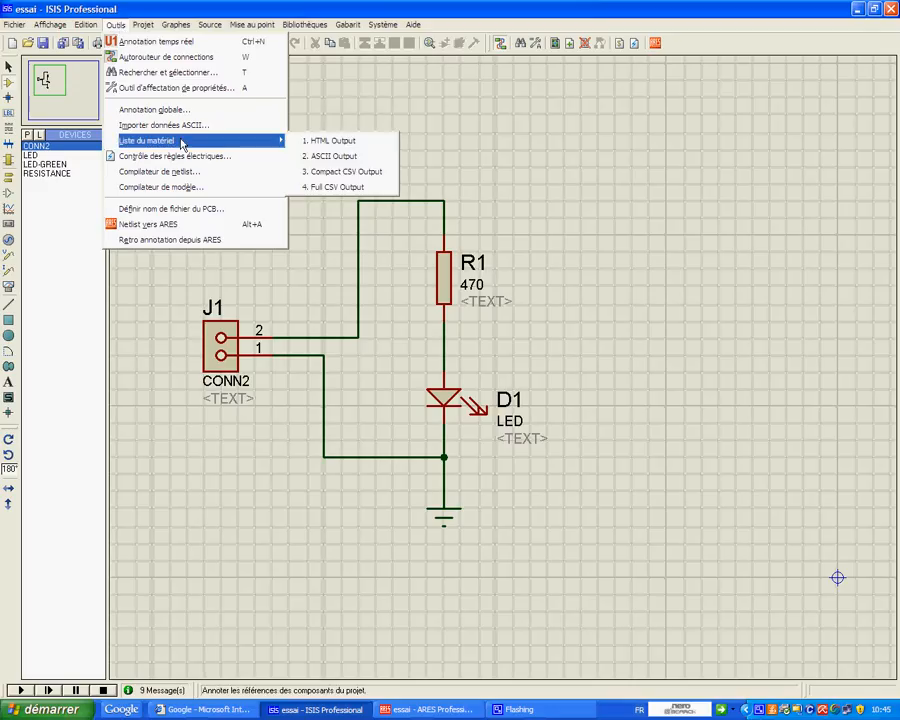
{"action": "left_click", "coordinate": [325, 158]}
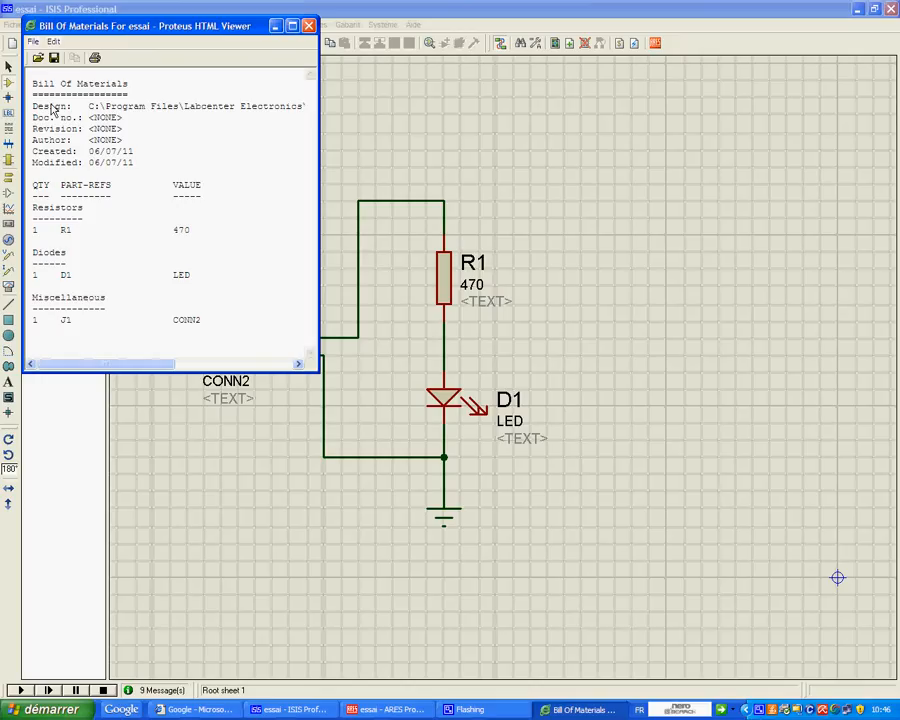
{"action": "left_click", "coordinate": [308, 27]}
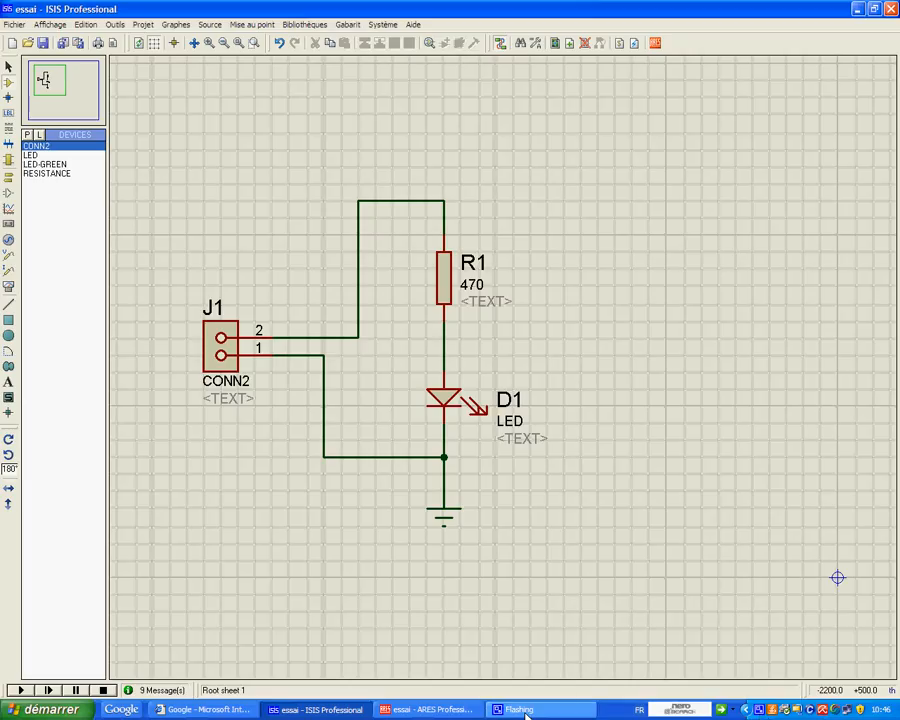
{"action": "left_click", "coordinate": [423, 711]}
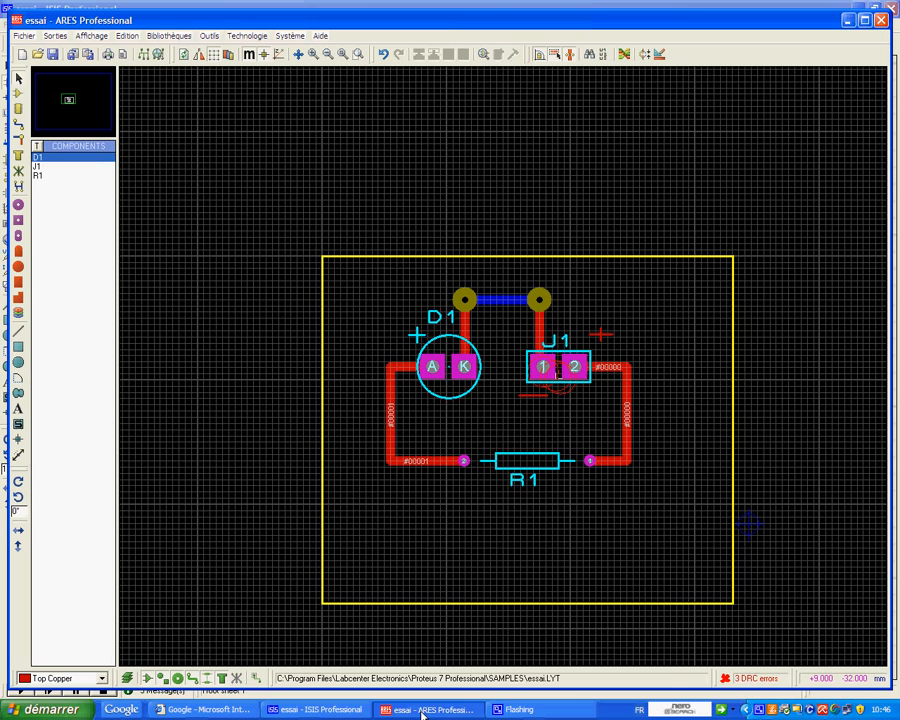
{"action": "right_click", "coordinate": [761, 711]}
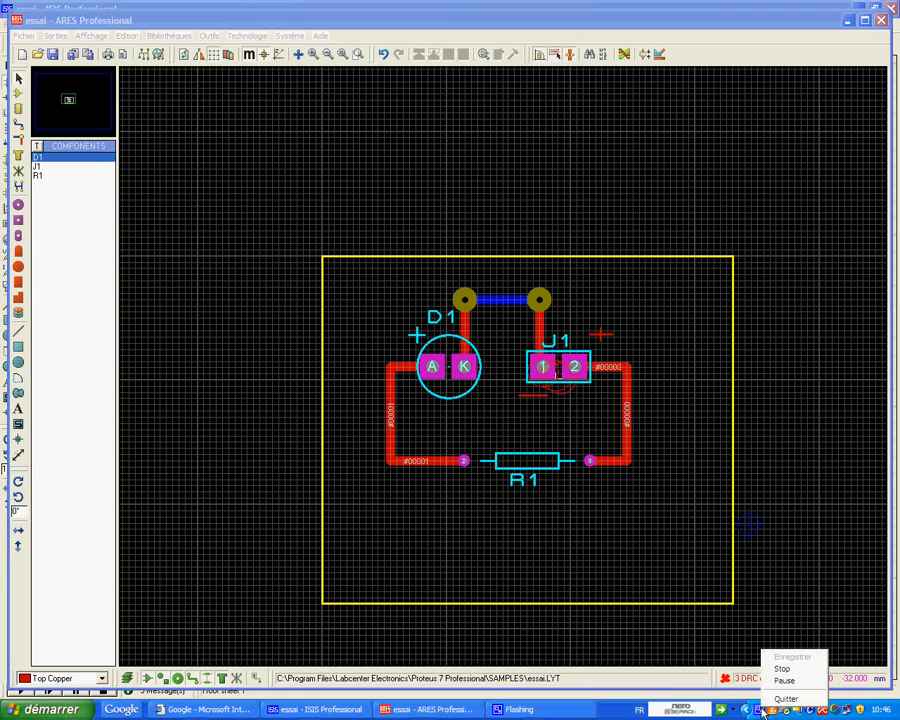